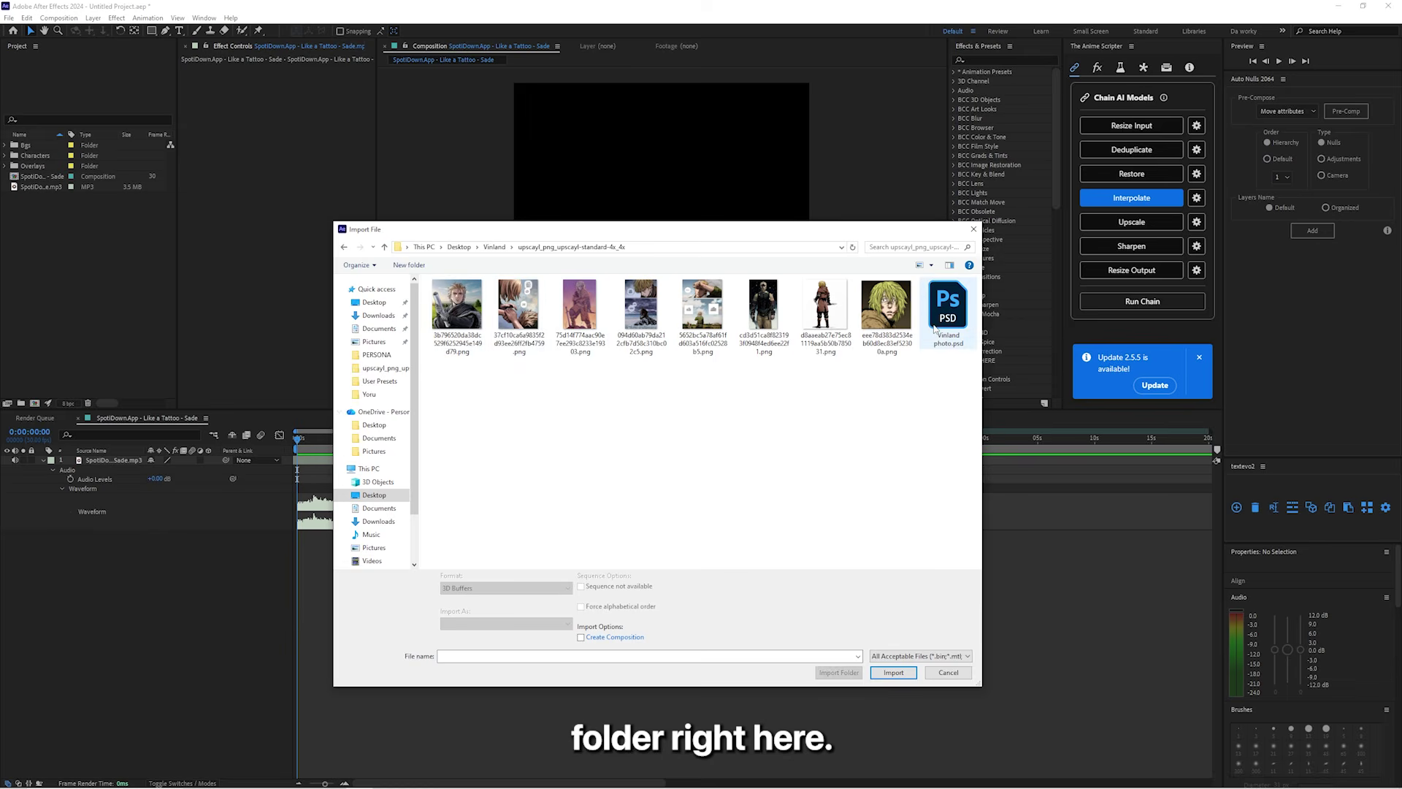
Step: Import Vinland photo.psd as Composition - Retain Layer Sizes with editable layer styles, and file the composition in the Characters folder
left_click(948, 310)
left_click(893, 672)
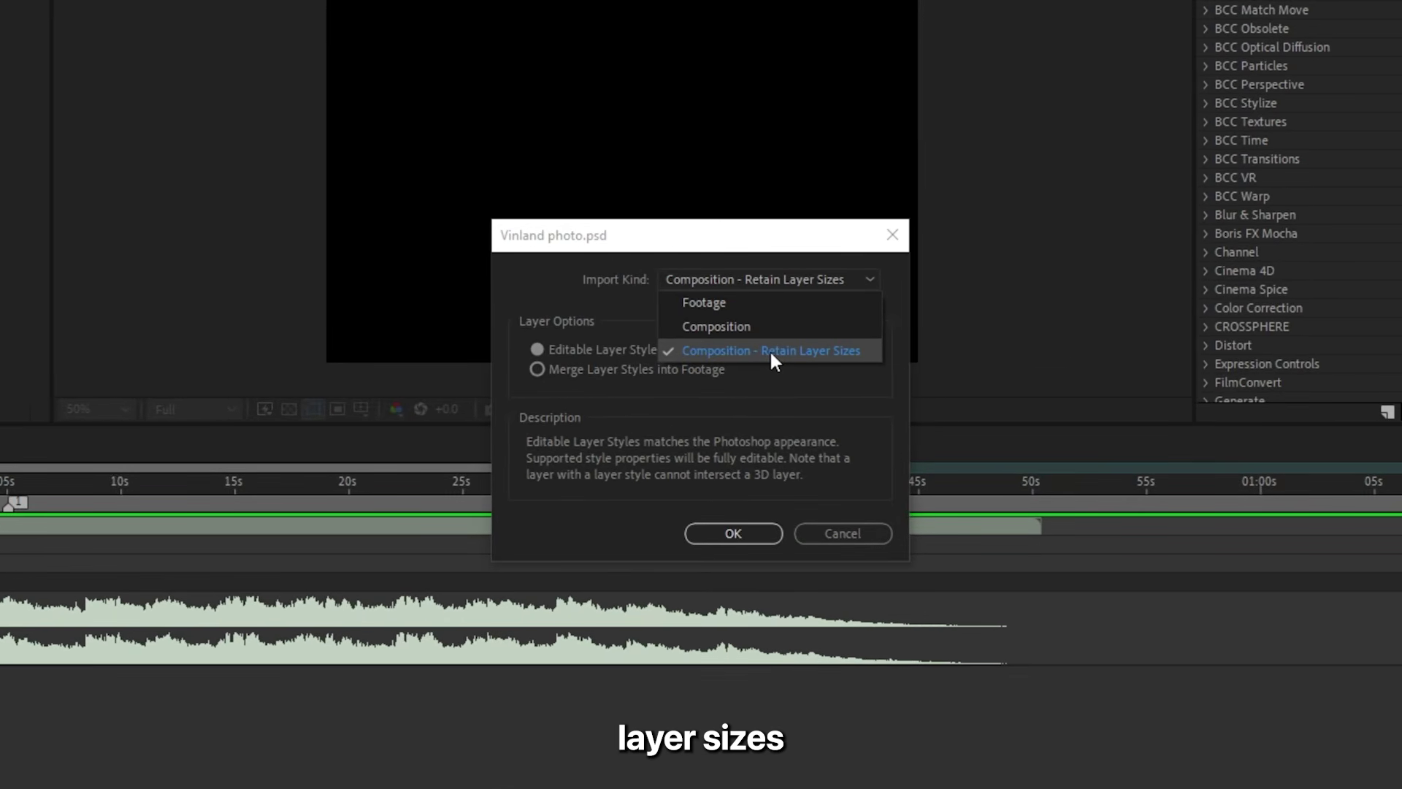
left_click(774, 353)
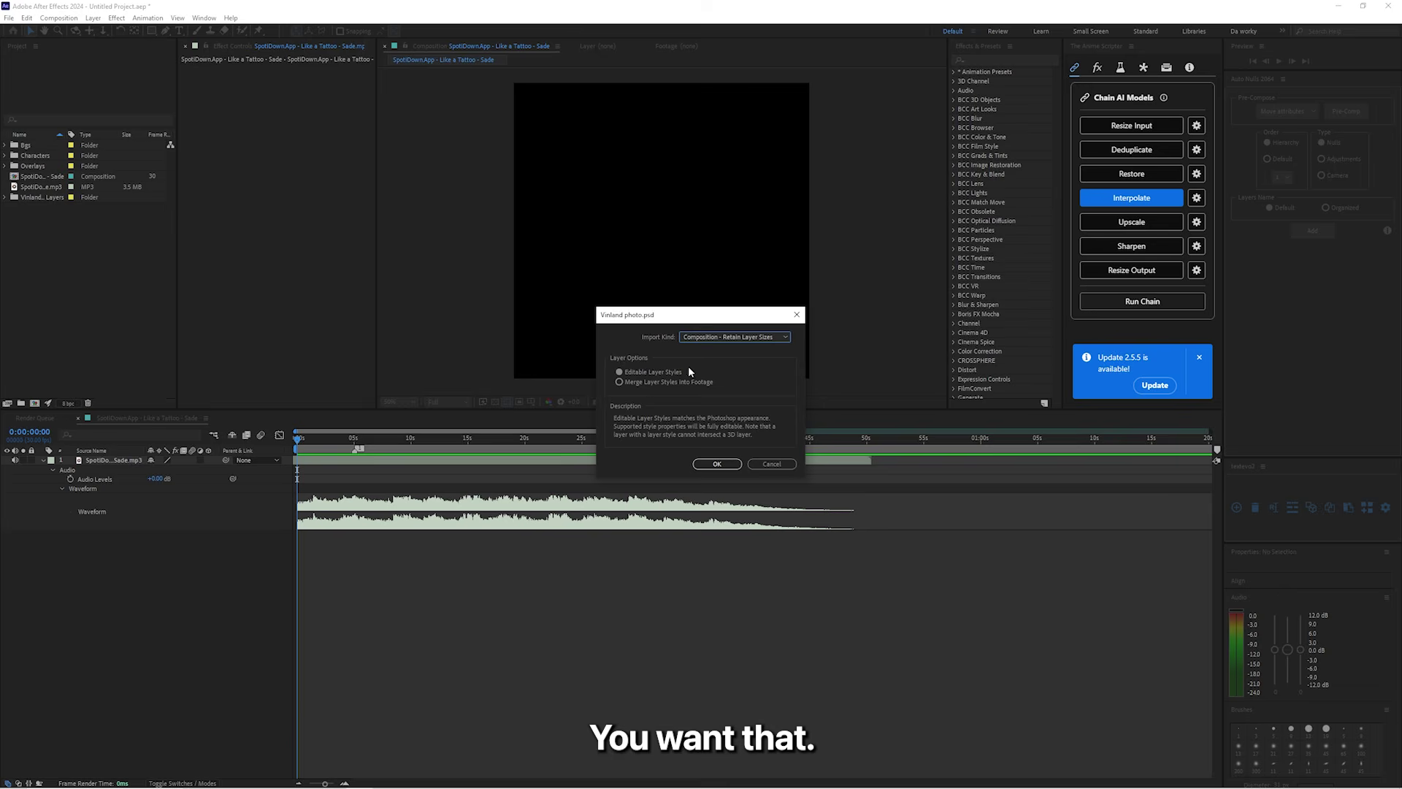
left_click(734, 533)
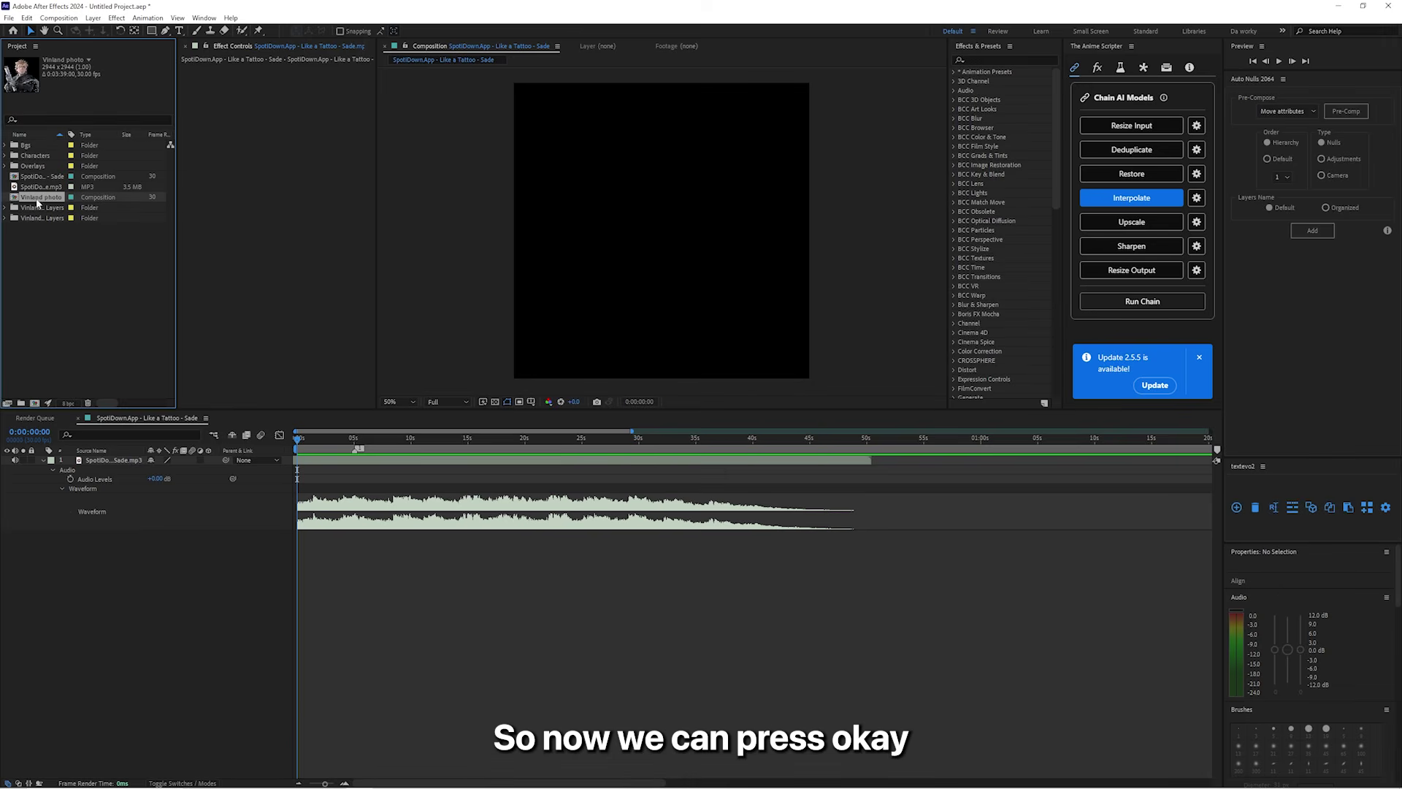
left_click_drag(37, 202, 38, 156)
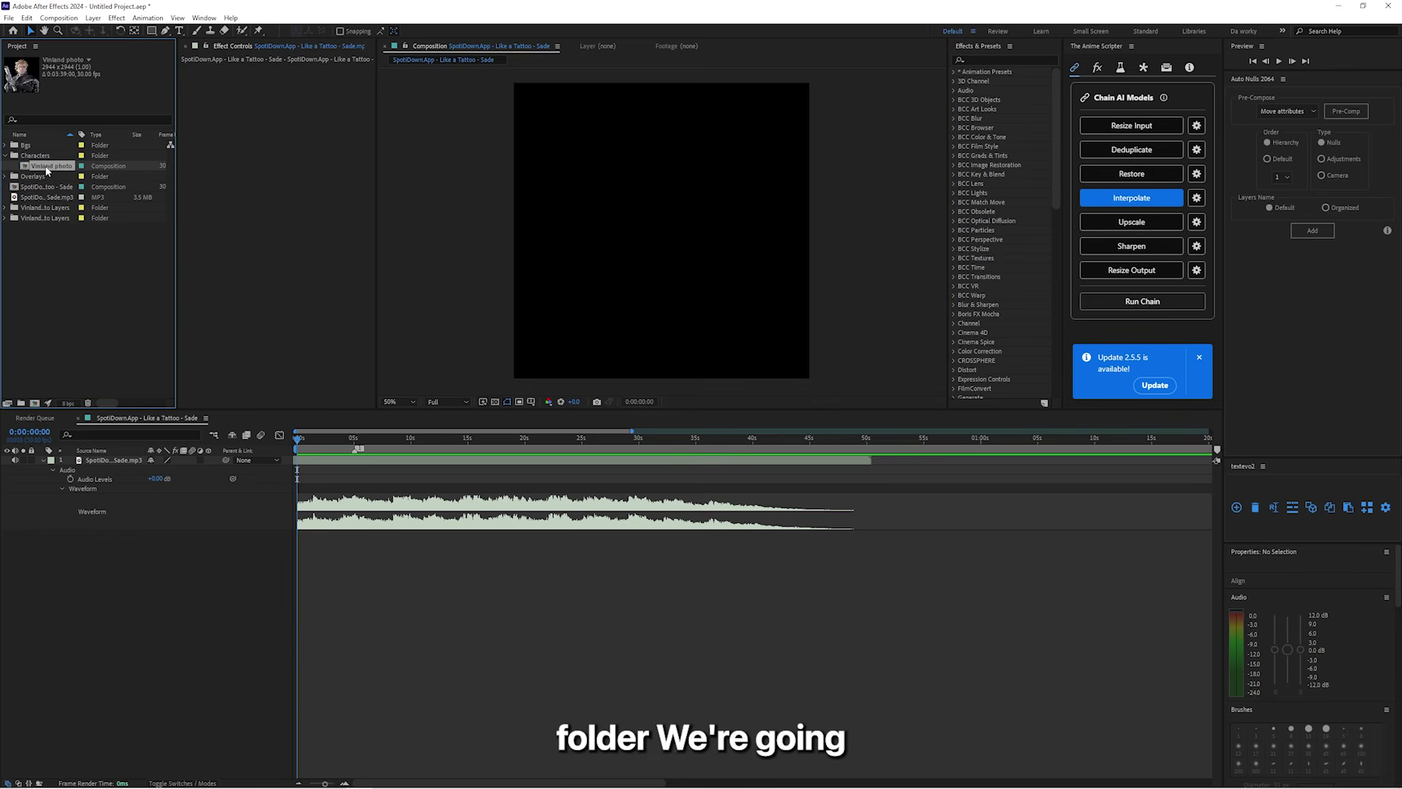
Step: Copy the layers from UPPER HAIR LAST through Body out of the Vinland photo composition into the Like a Tattoo song composition
double_click(46, 167)
left_click(313, 461)
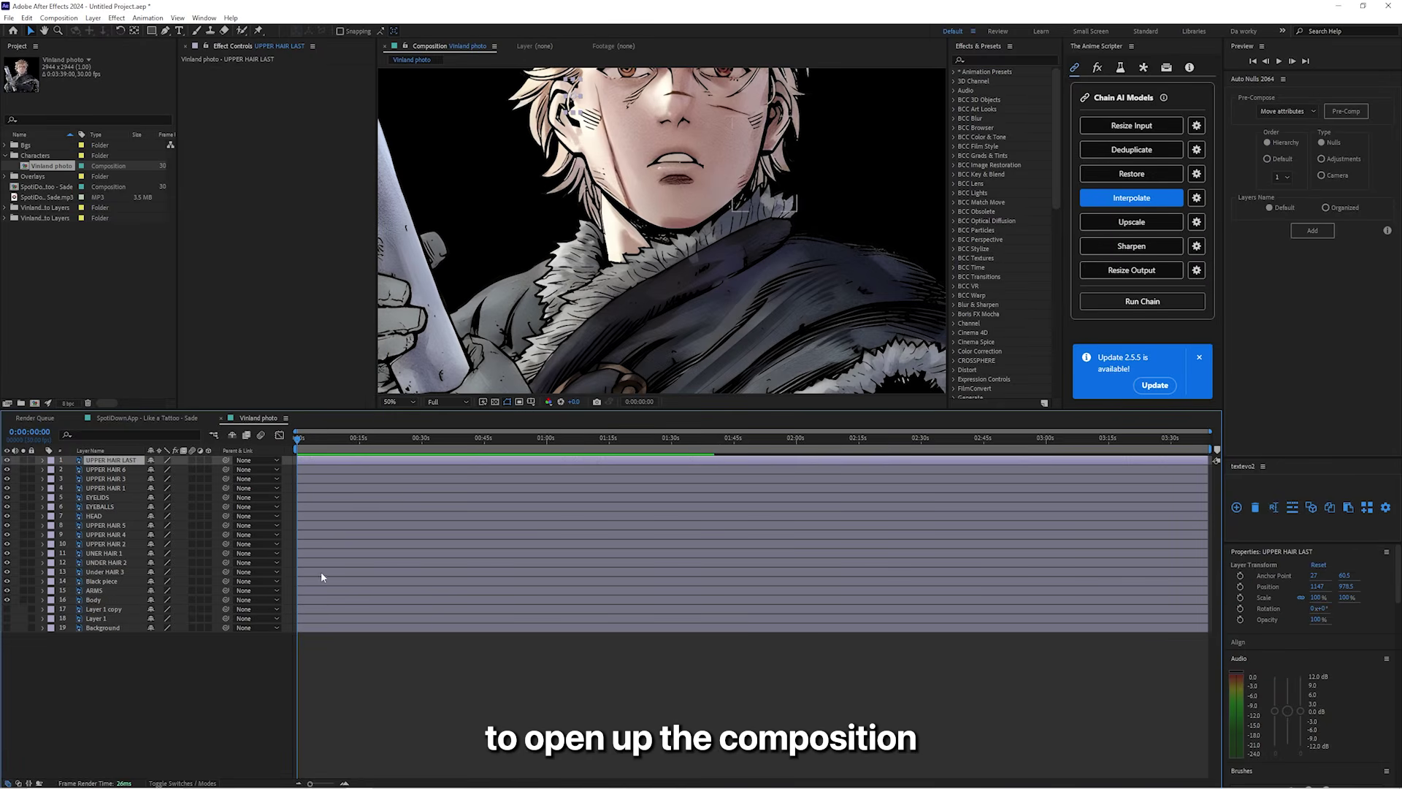
left_click(348, 601, "shift")
scroll(508, 232, "down", 2)
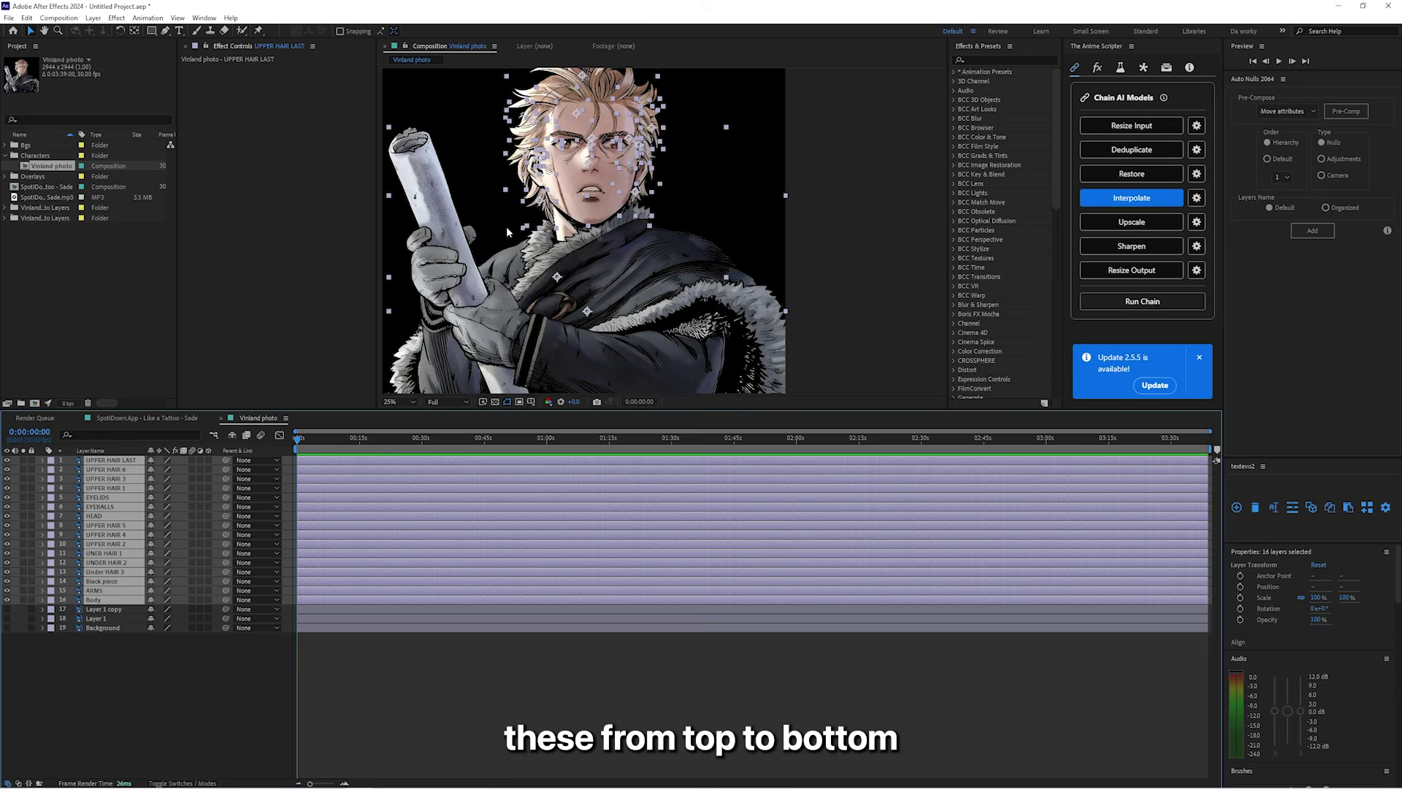
scroll(506, 226, "down", 1)
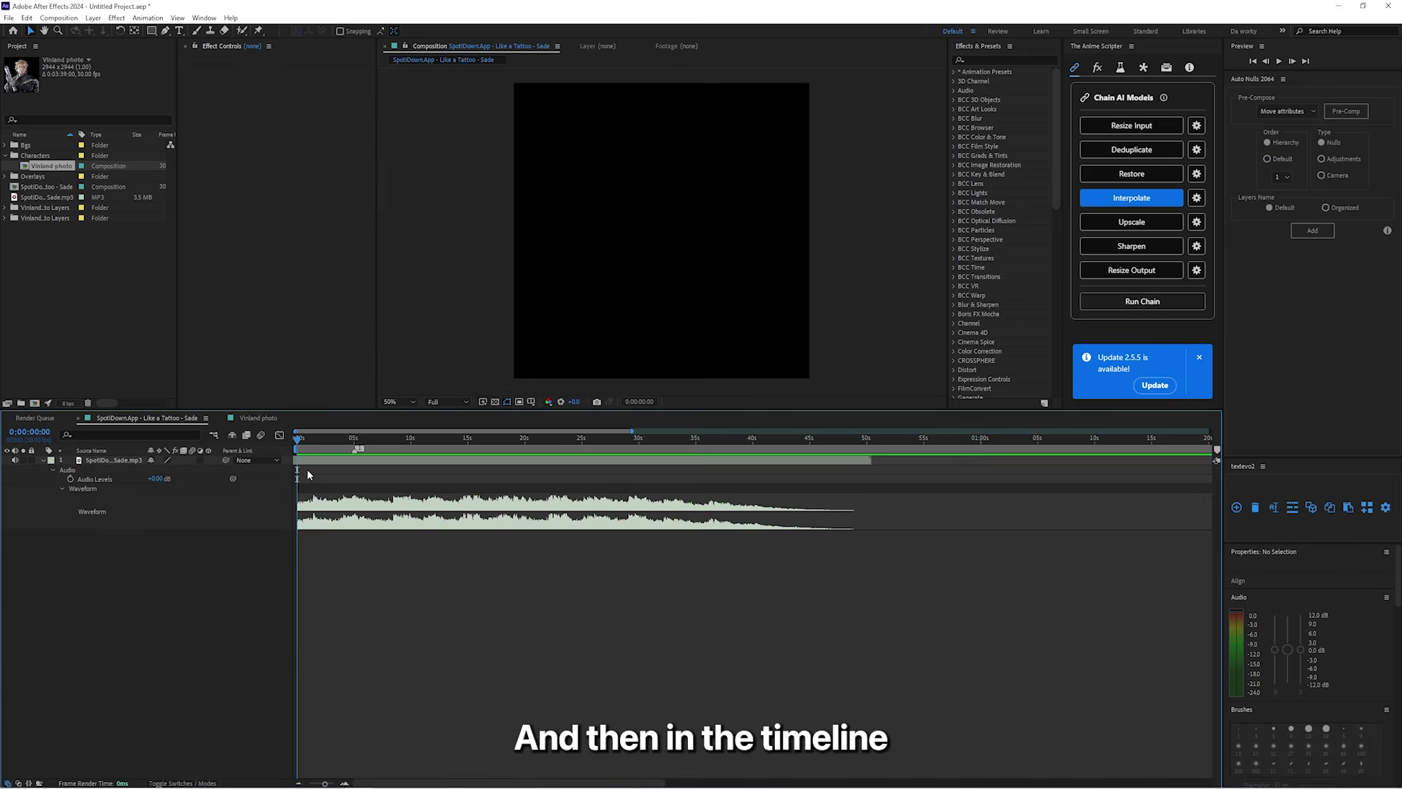
key("ctrl+v")
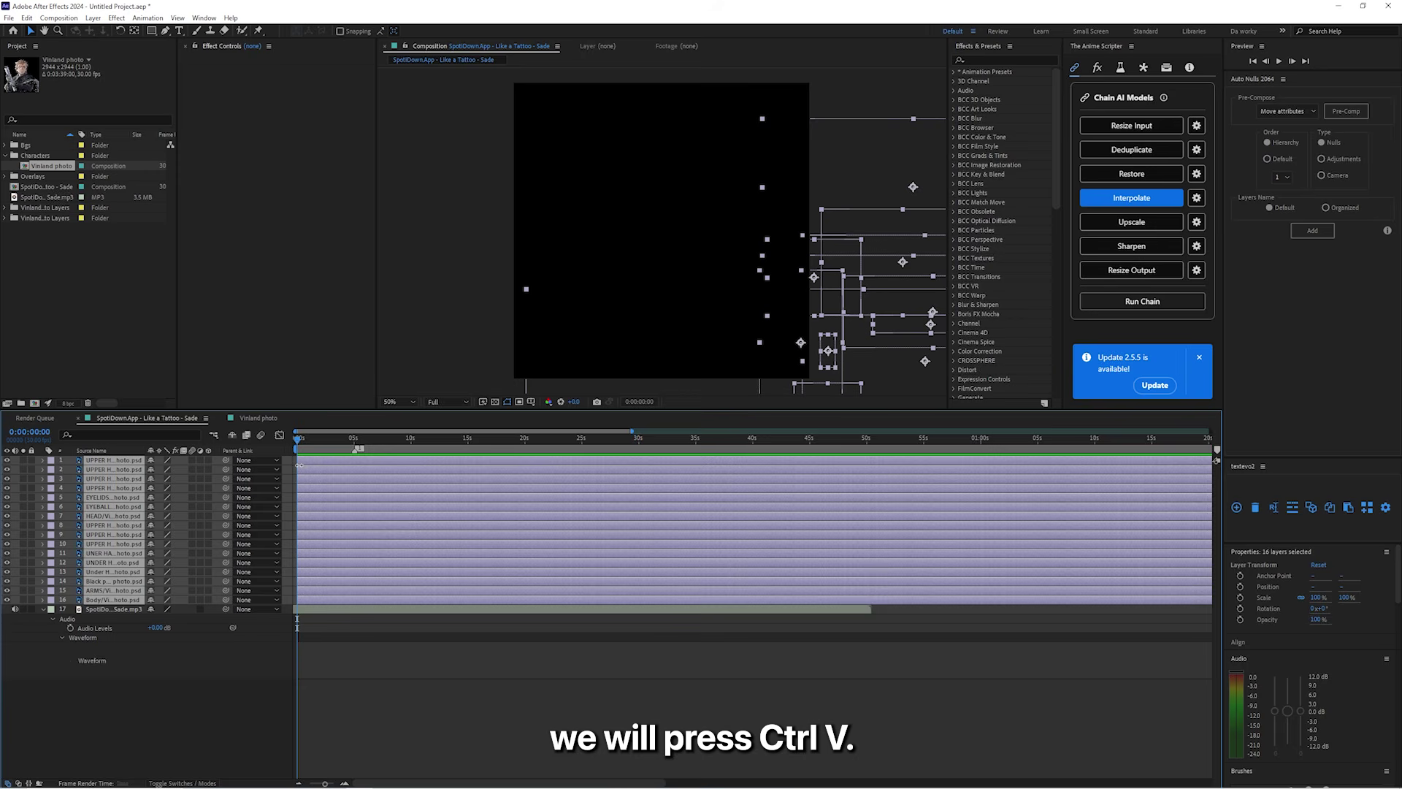
scroll(510, 208, "down", 4)
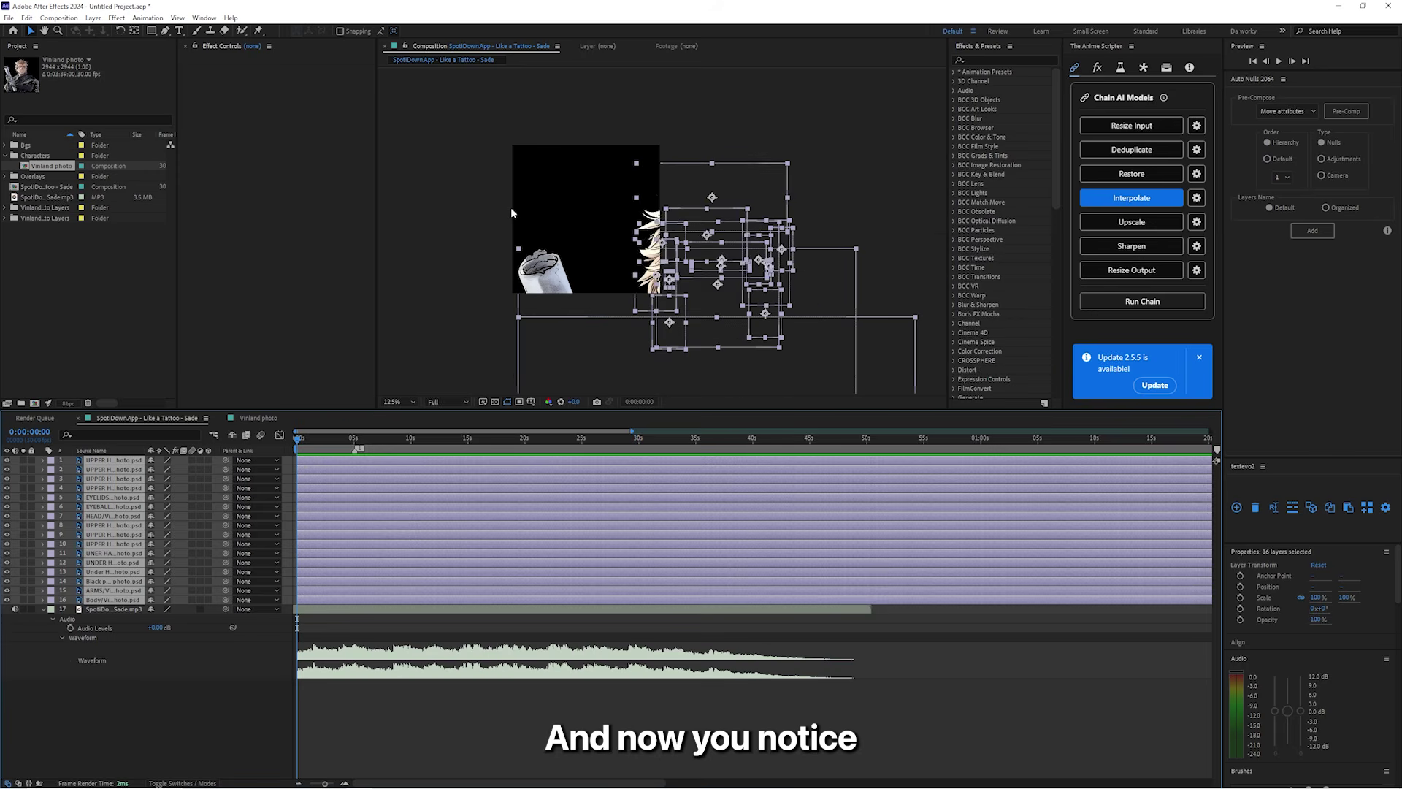
Step: Add a null above the pasted layers and parent all the character layers, from the upper hair to the body, to it
left_click(314, 620)
left_click(311, 463)
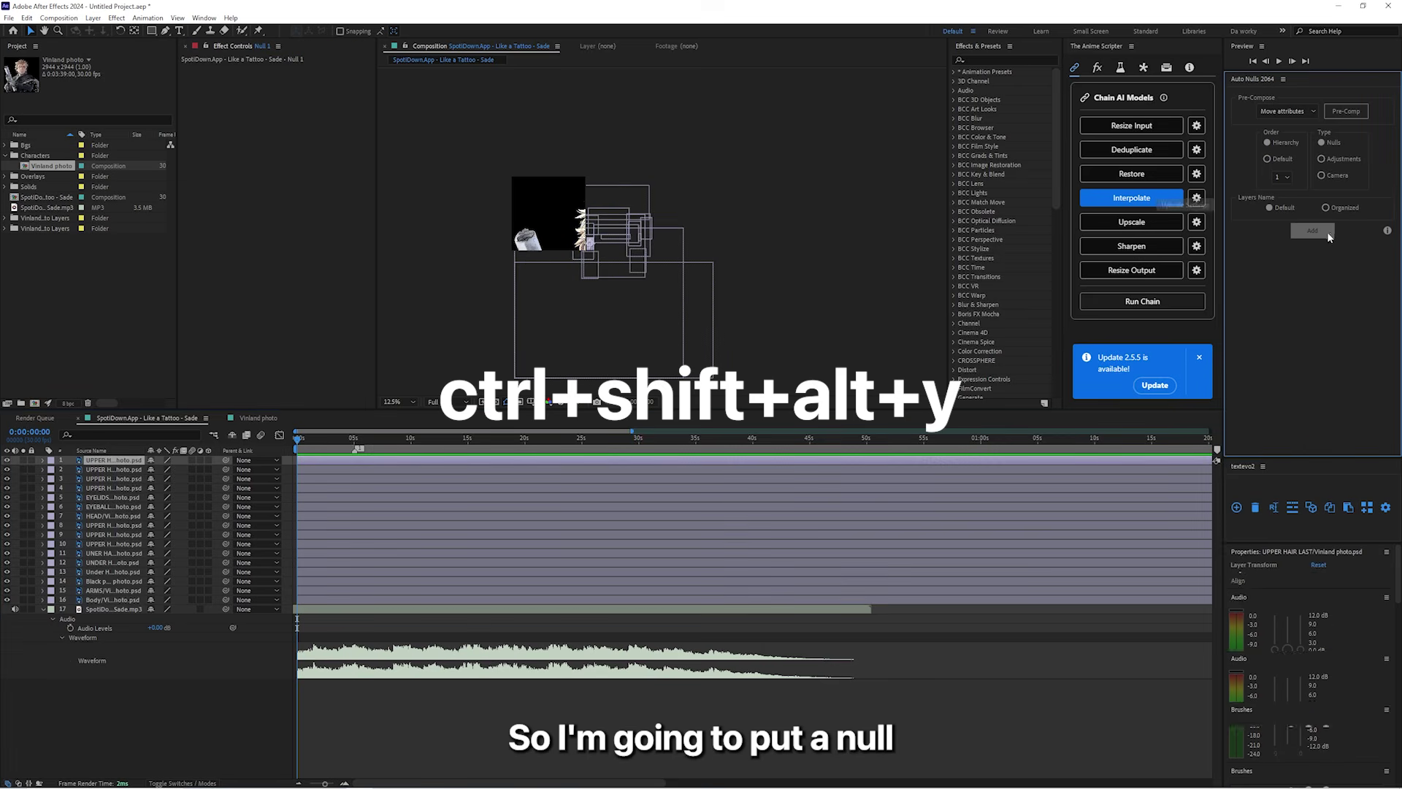
left_click(1326, 233)
left_click(332, 469)
left_click(314, 607, "shift")
left_click_drag(226, 469, 112, 414)
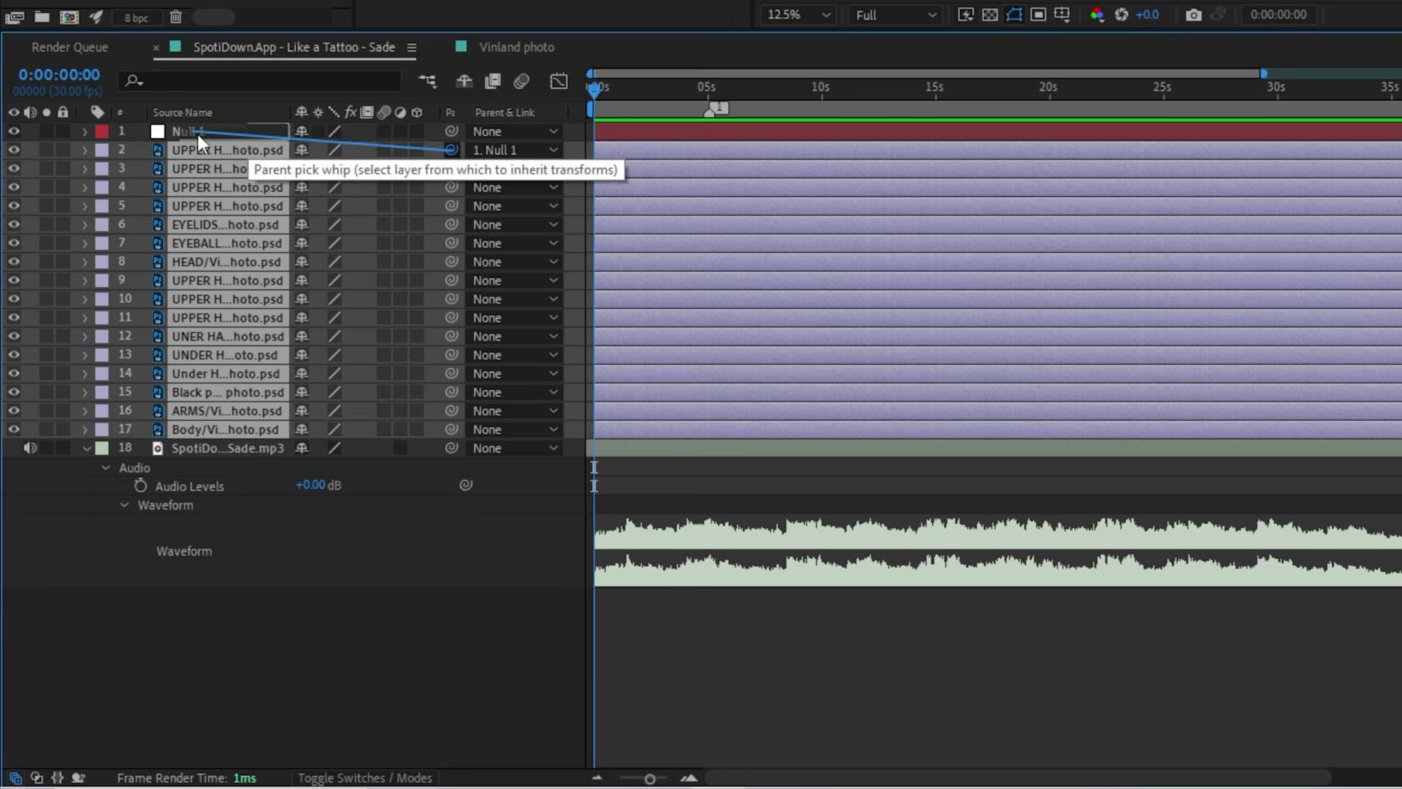
left_click_drag(199, 135, 198, 132)
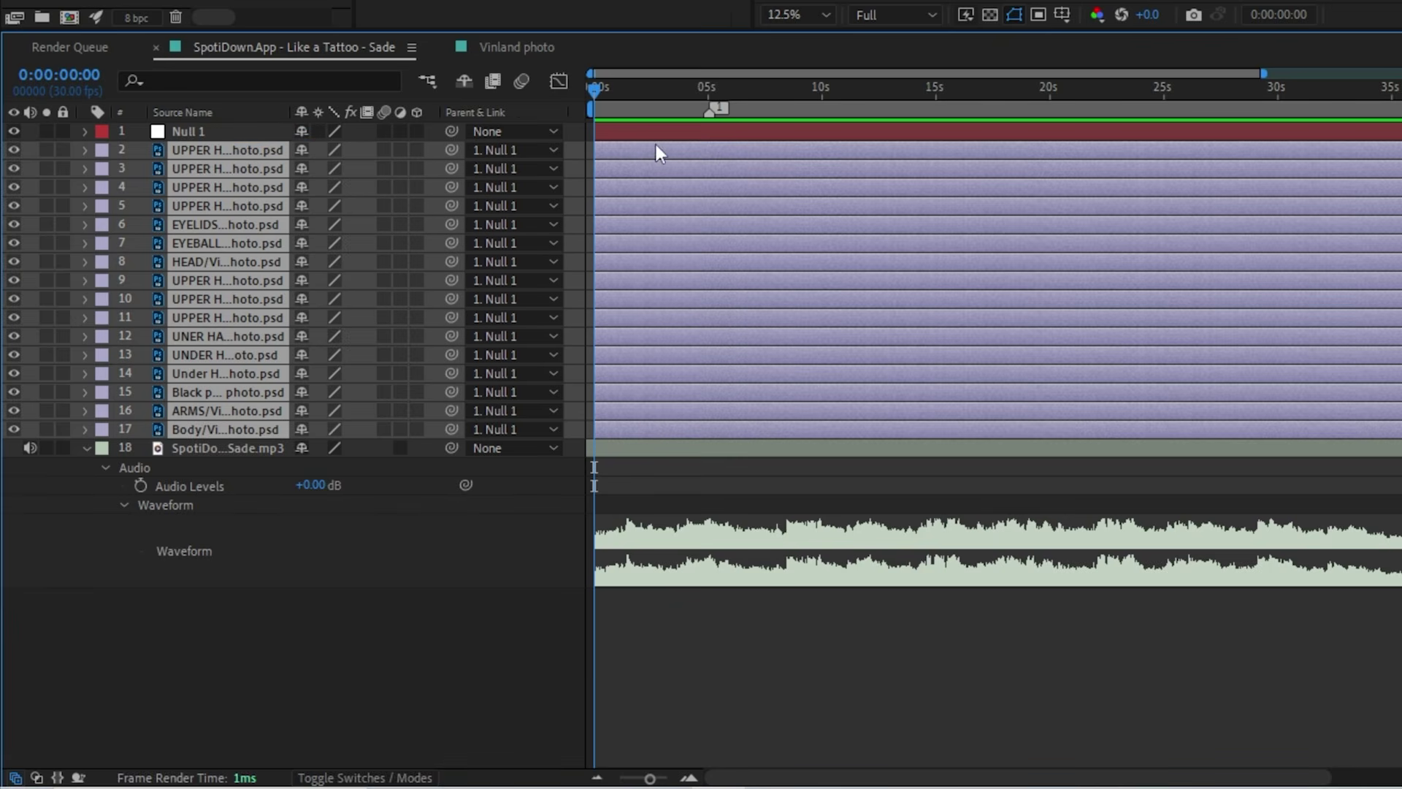
Step: Move the null to position -413, -495 to bring the character into frame, and shift its anchor point to the composition's centre
left_click(656, 134)
key("p")
key("semicolon")
left_click_drag(153, 469, 2, 472)
left_click_drag(175, 470, 129, 474)
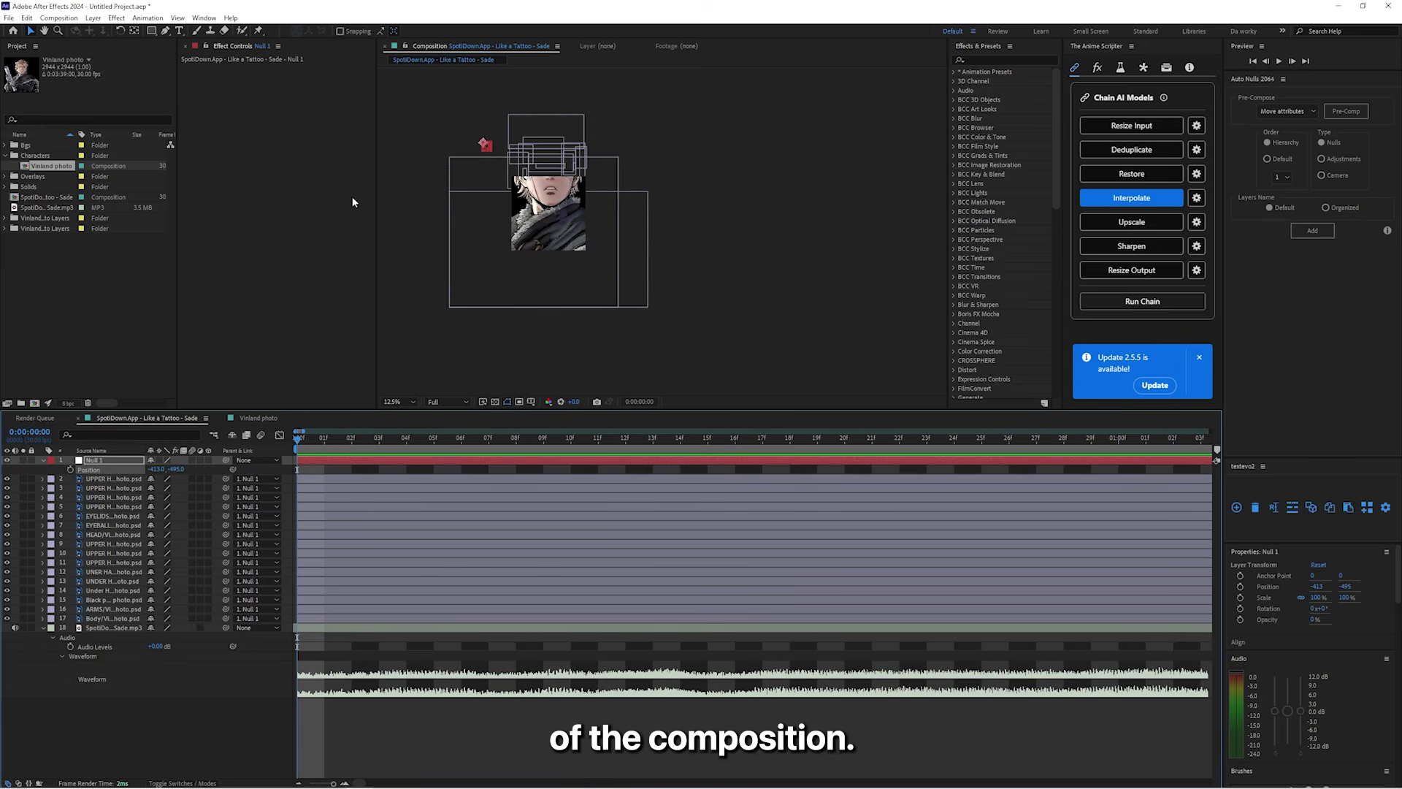
left_click_drag(482, 141, 548, 212)
Step: Scale the null to 37% and lower it to position 531, 536 so the character fits the frame
key("s")
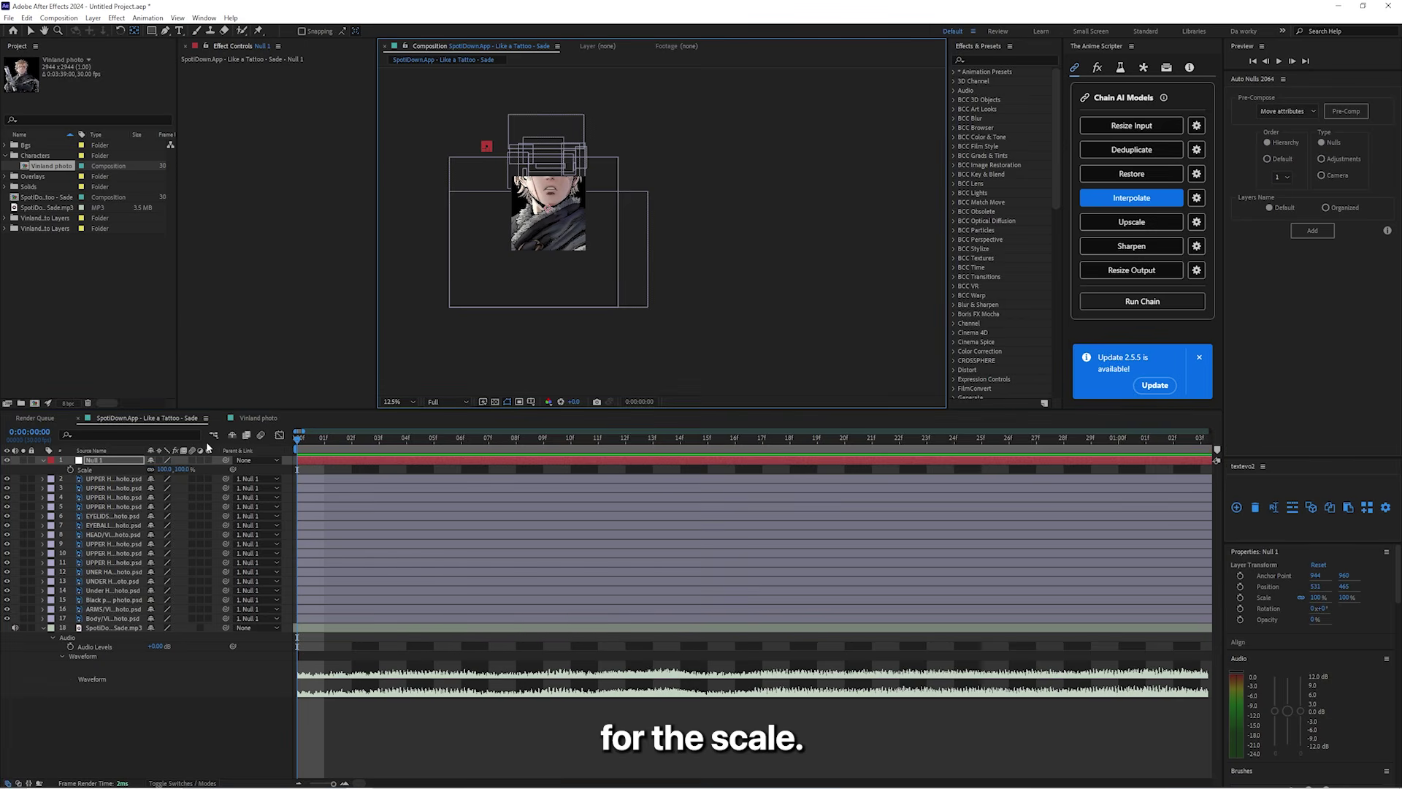
left_click_drag(162, 471, 115, 471)
scroll(586, 197, "up", 3)
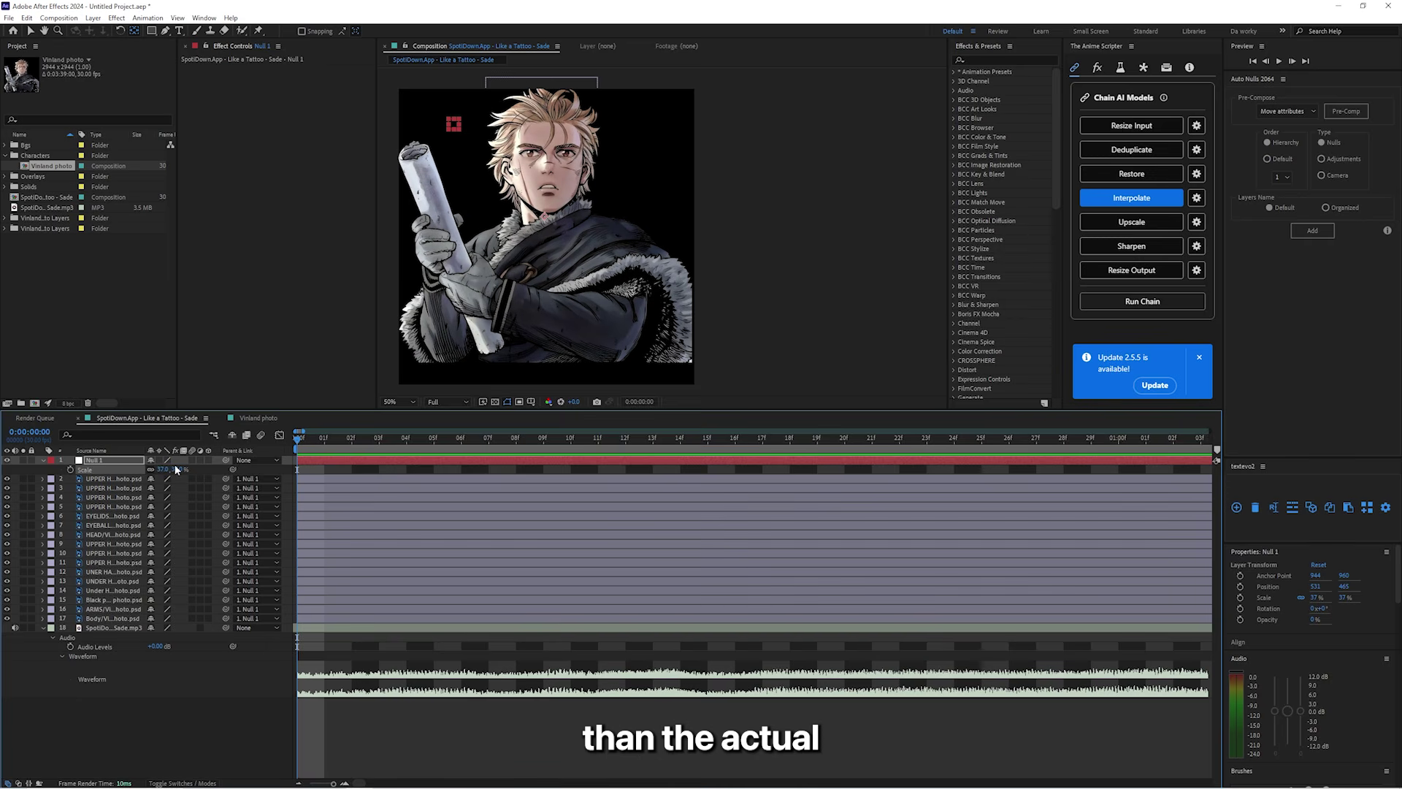
key("p")
left_click_drag(175, 469, 227, 469)
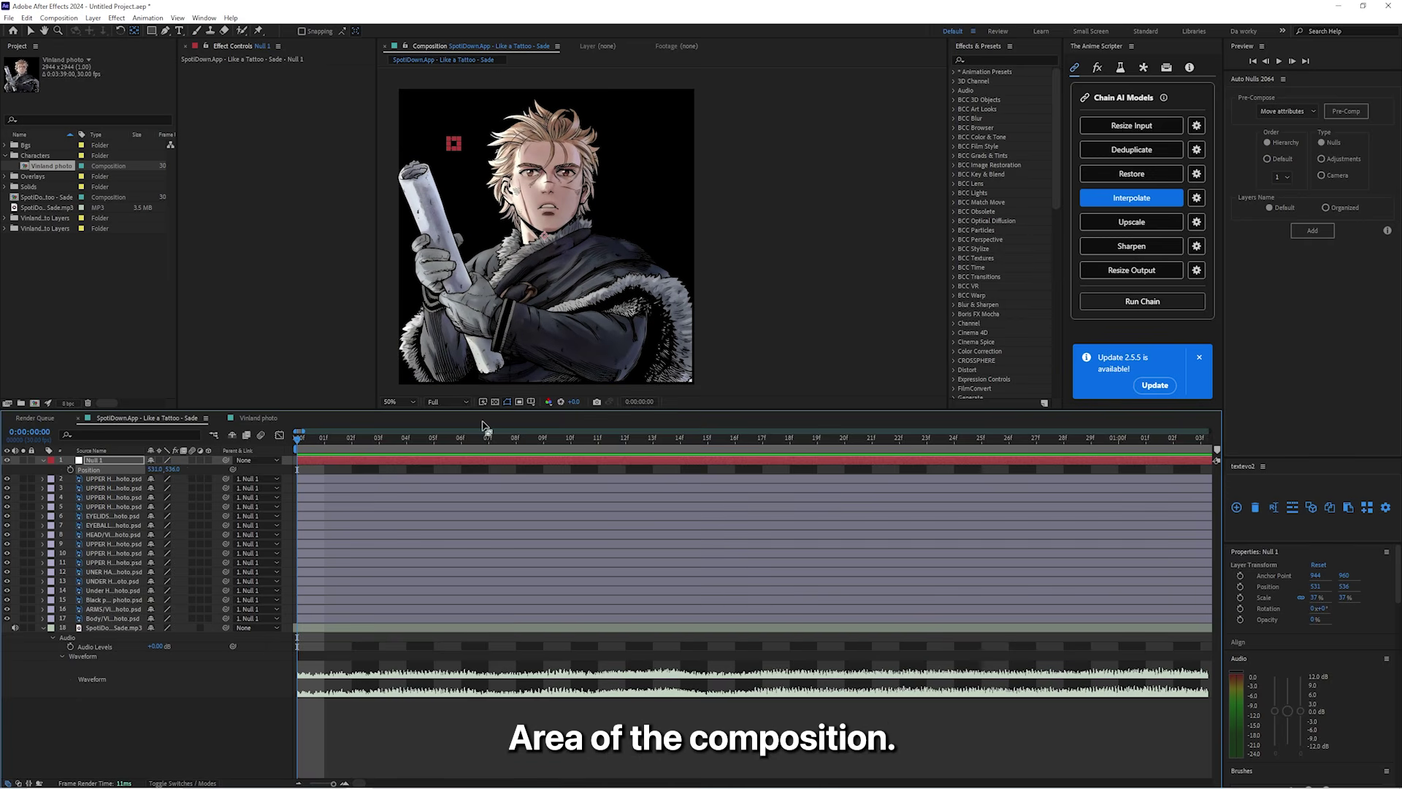
Step: Show the transparency grid behind the character and deselect the null
left_click(494, 402)
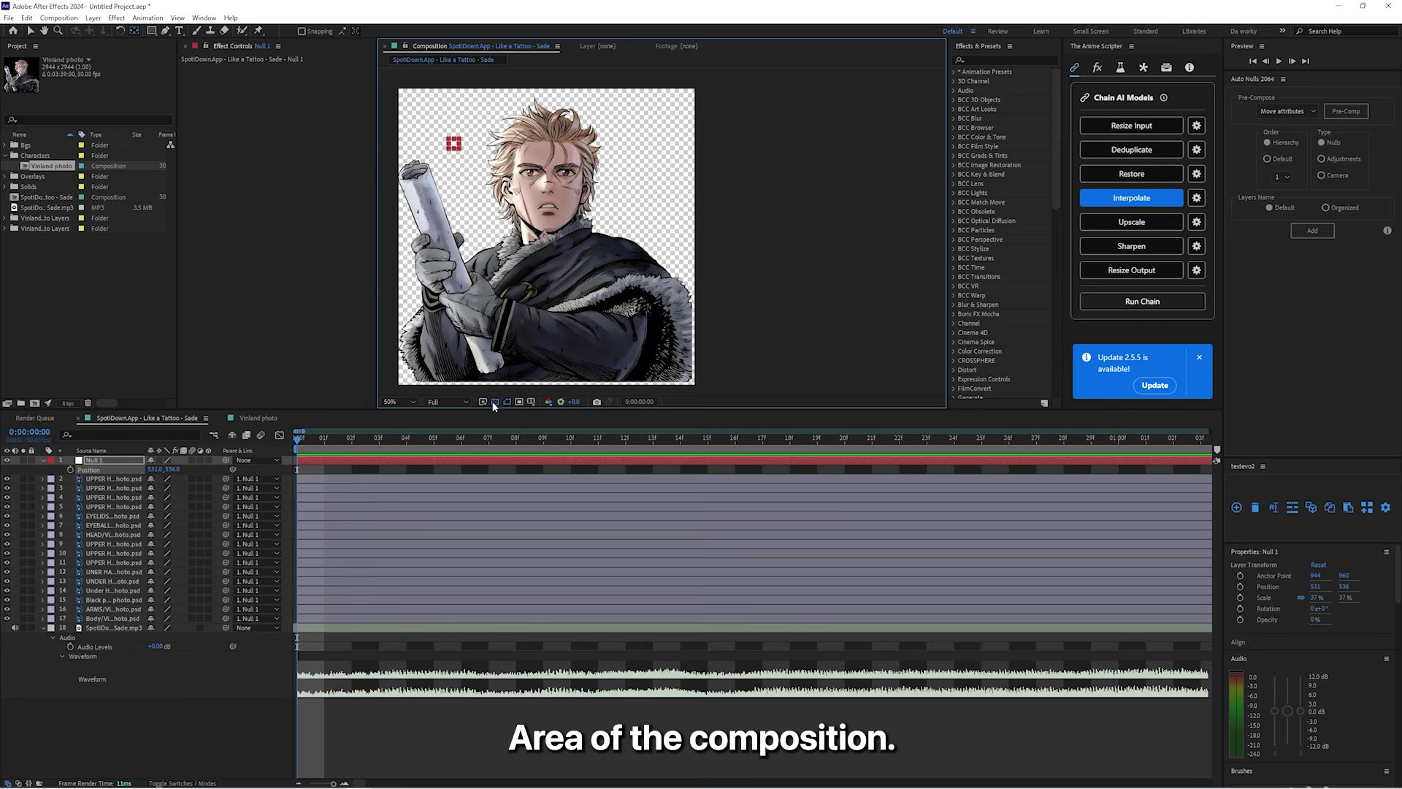
left_click_drag(474, 292, 509, 267)
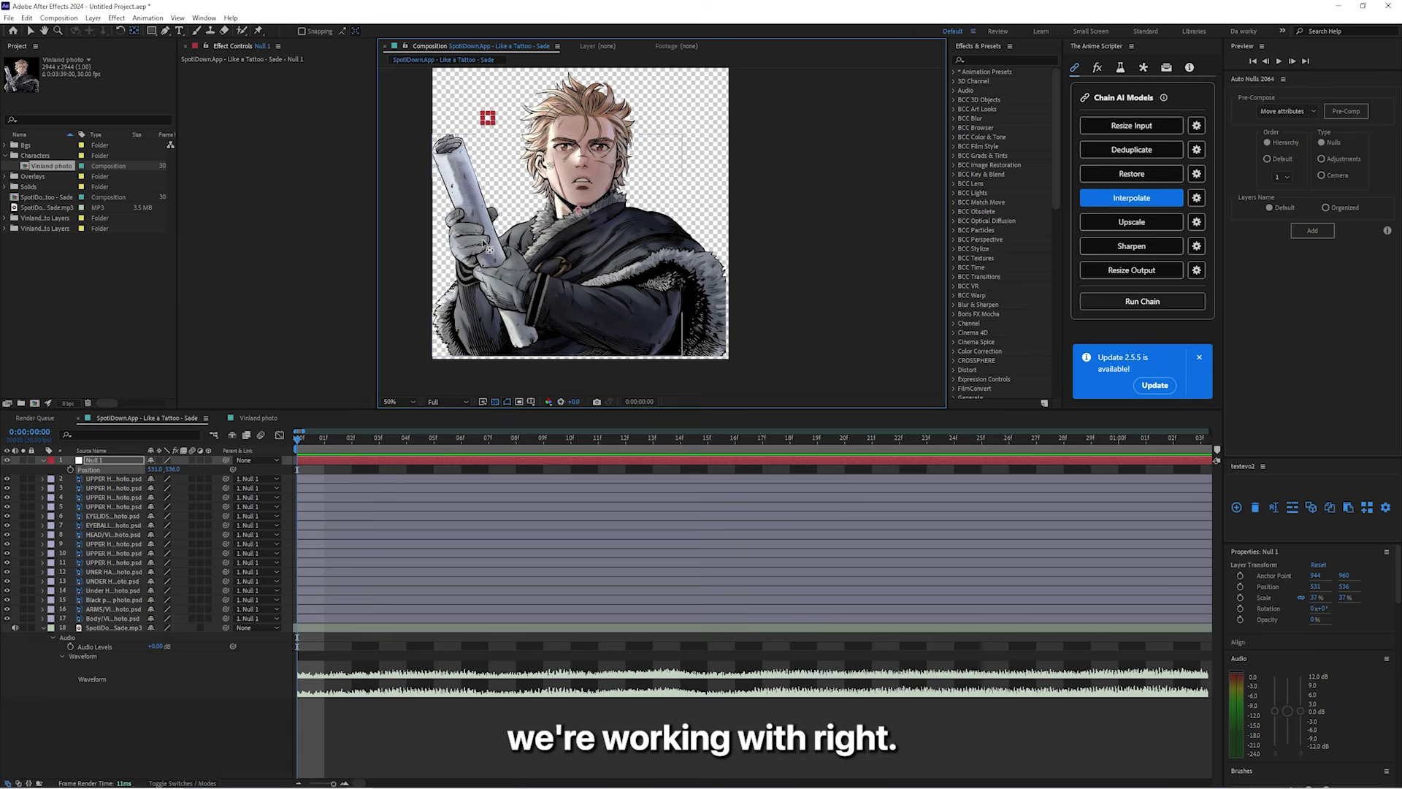
left_click(342, 470)
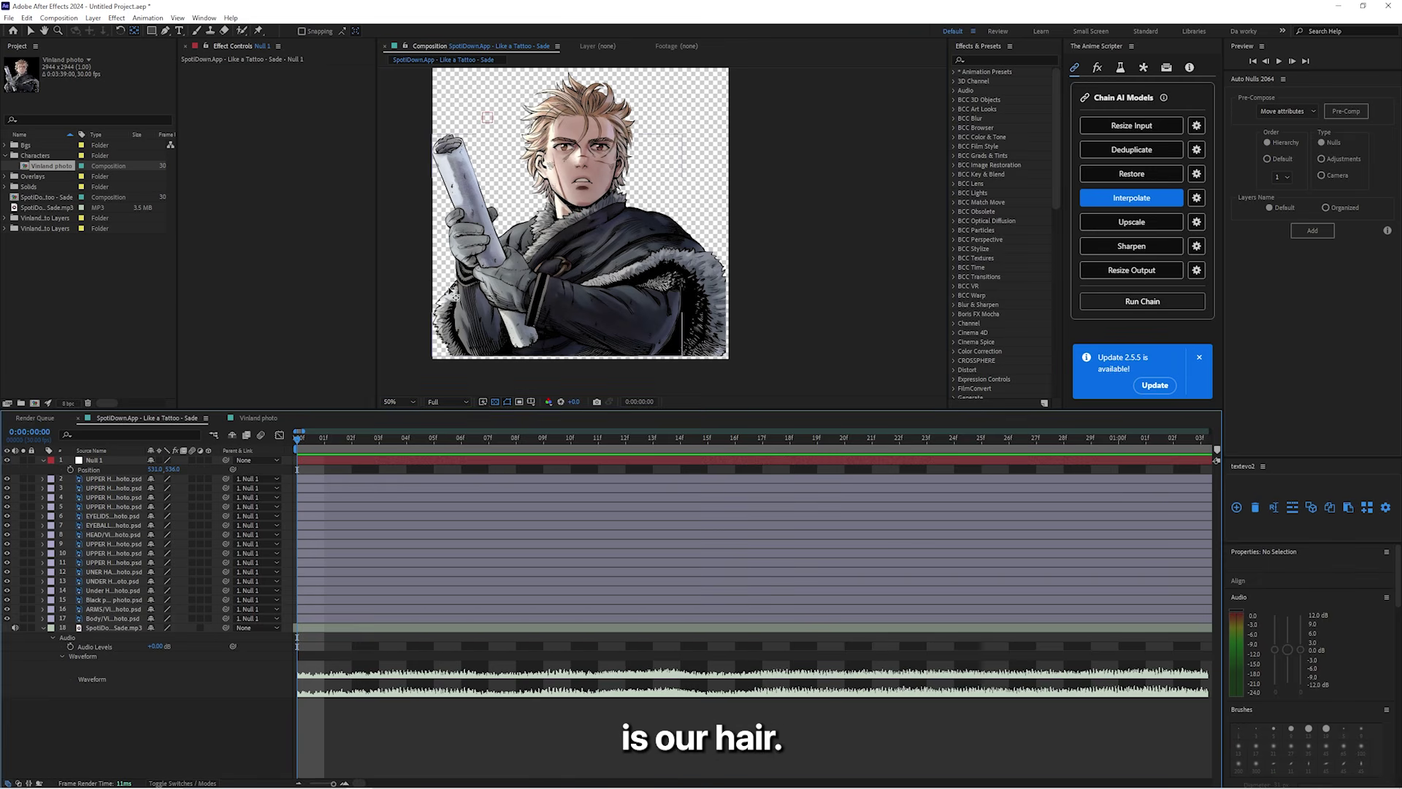
Step: Assign the Brown label colour to all the upper hair and under hair layers
left_click(343, 480)
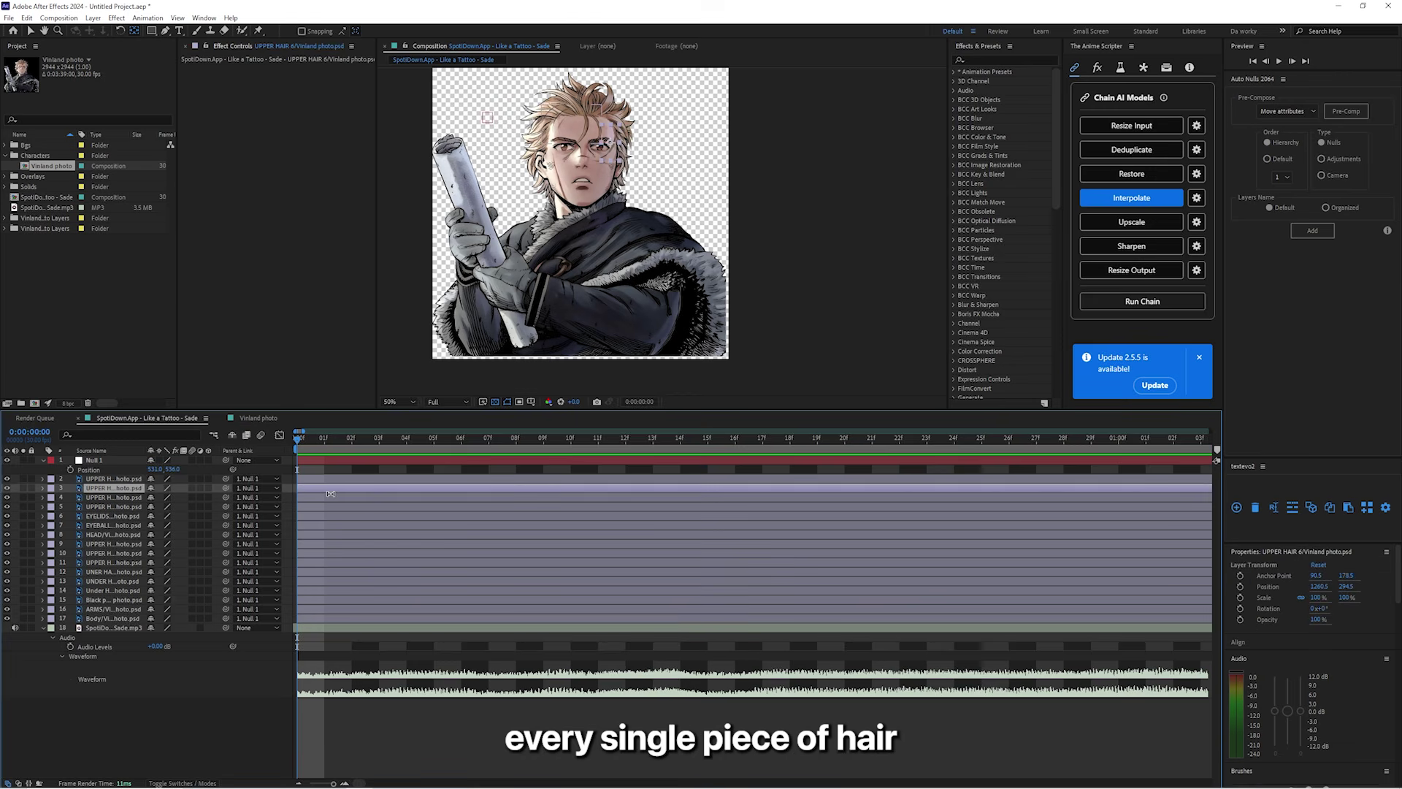
left_click_drag(328, 479, 336, 584)
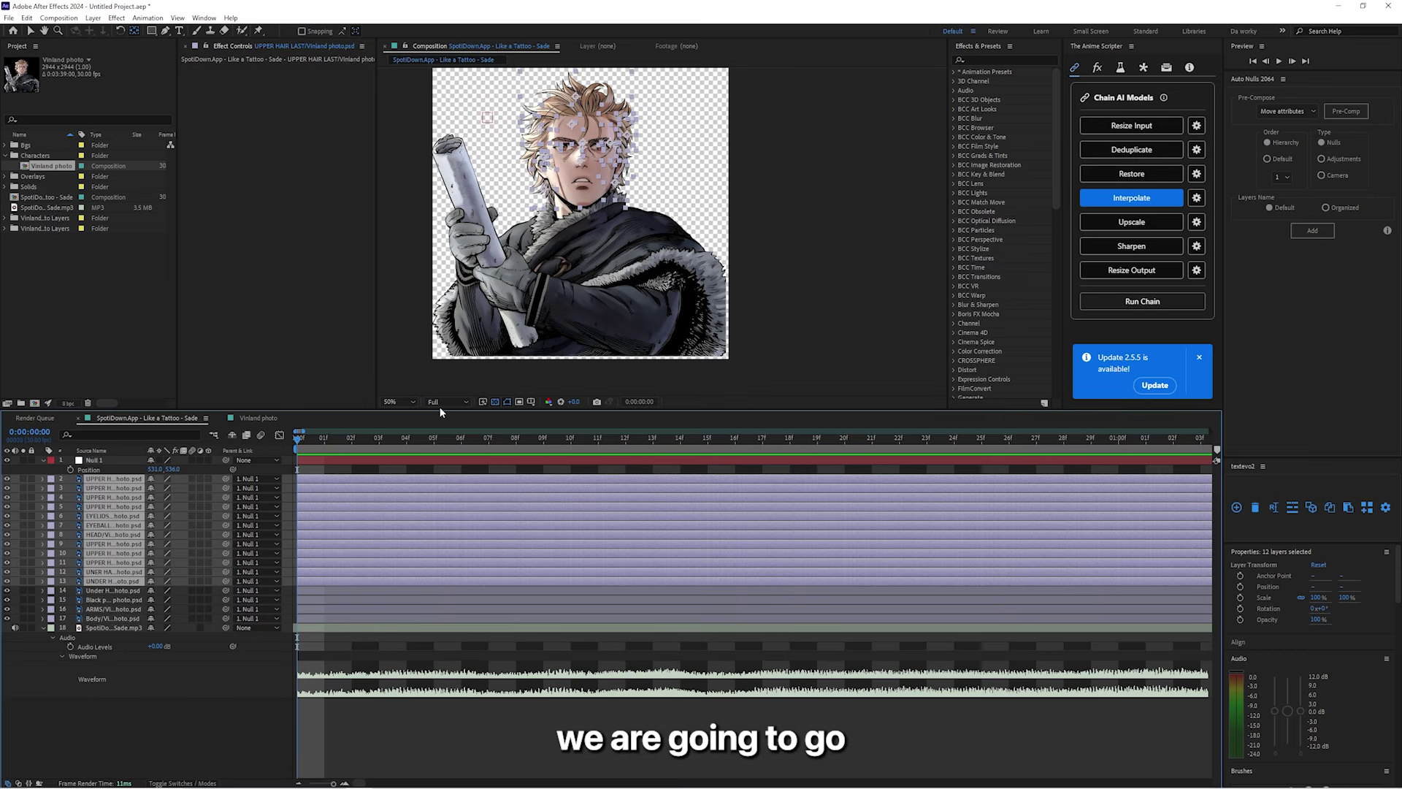
left_click(320, 590)
left_click(326, 544, "shift")
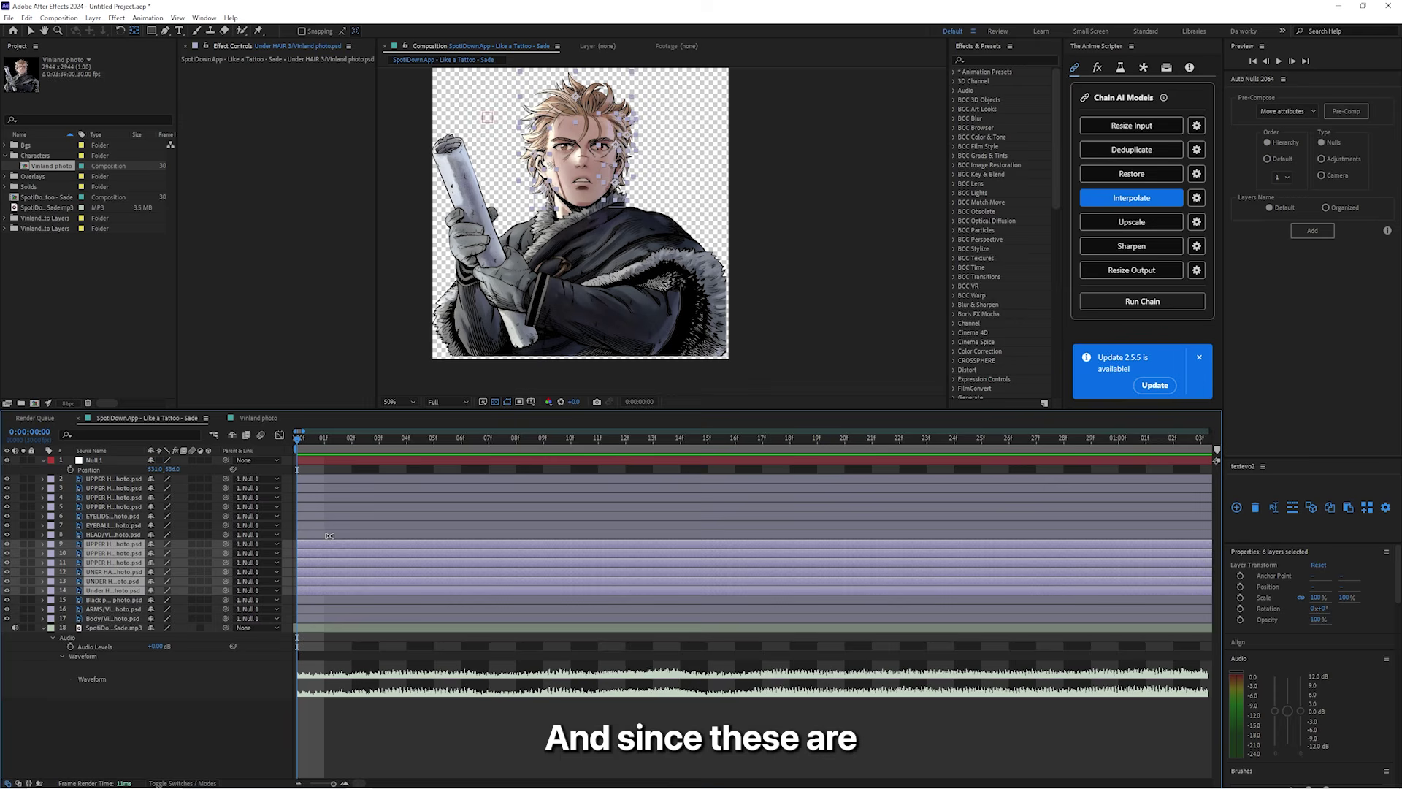
left_click(52, 544)
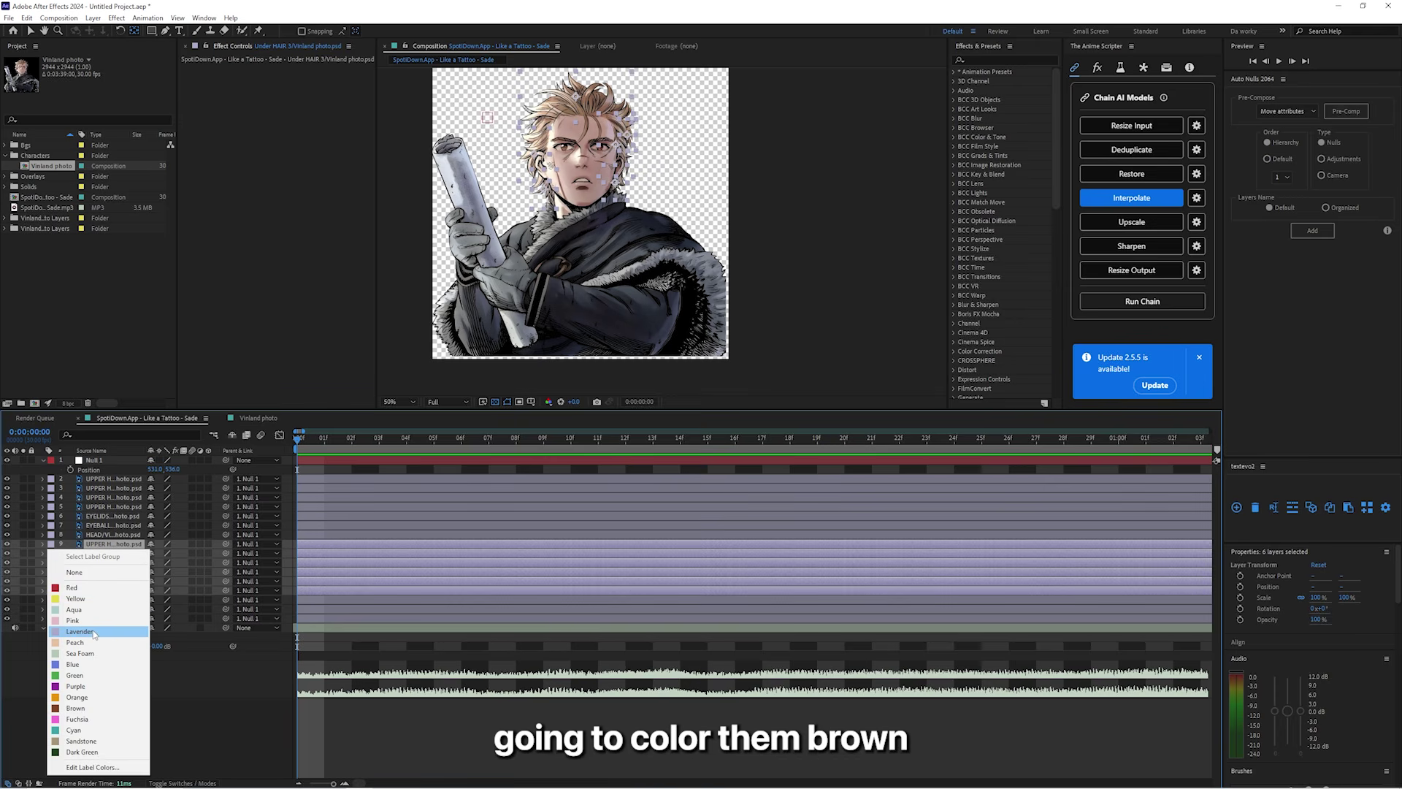
left_click(81, 707)
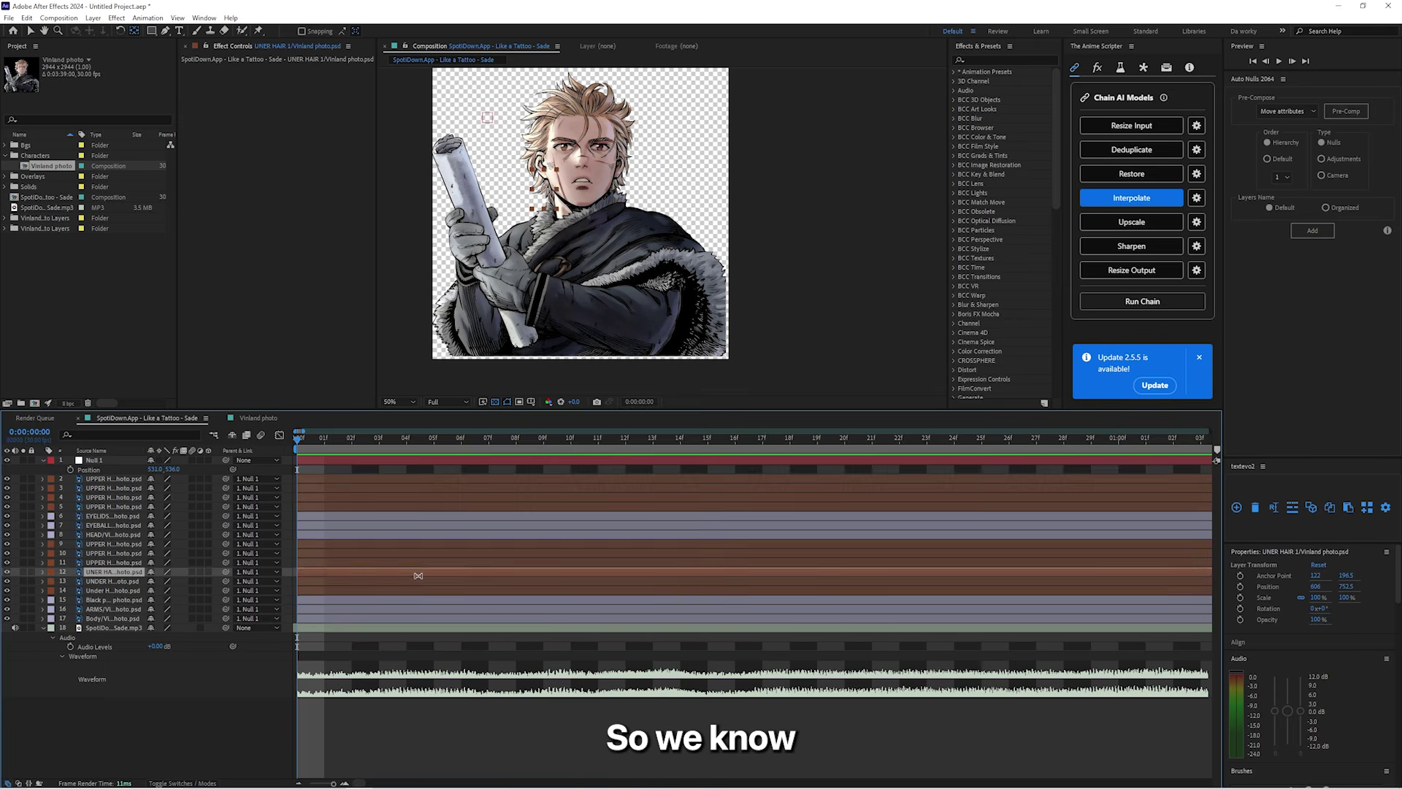
Step: Label the HEAD layer Peach, the Black piece layer Brown, the ARMS layer Blue and the Body layer Cyan
left_click(352, 534)
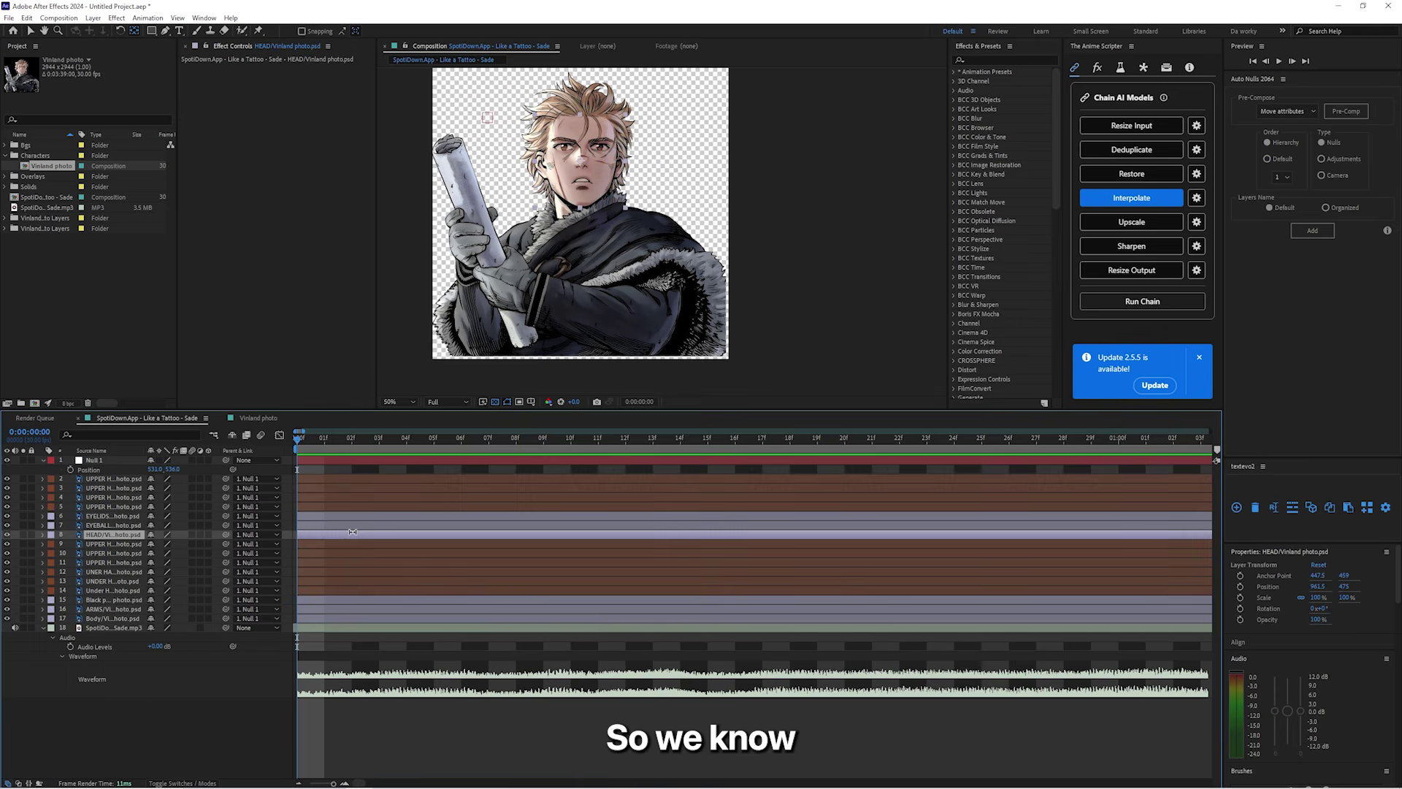
left_click(51, 534)
left_click(73, 626)
left_click(51, 611)
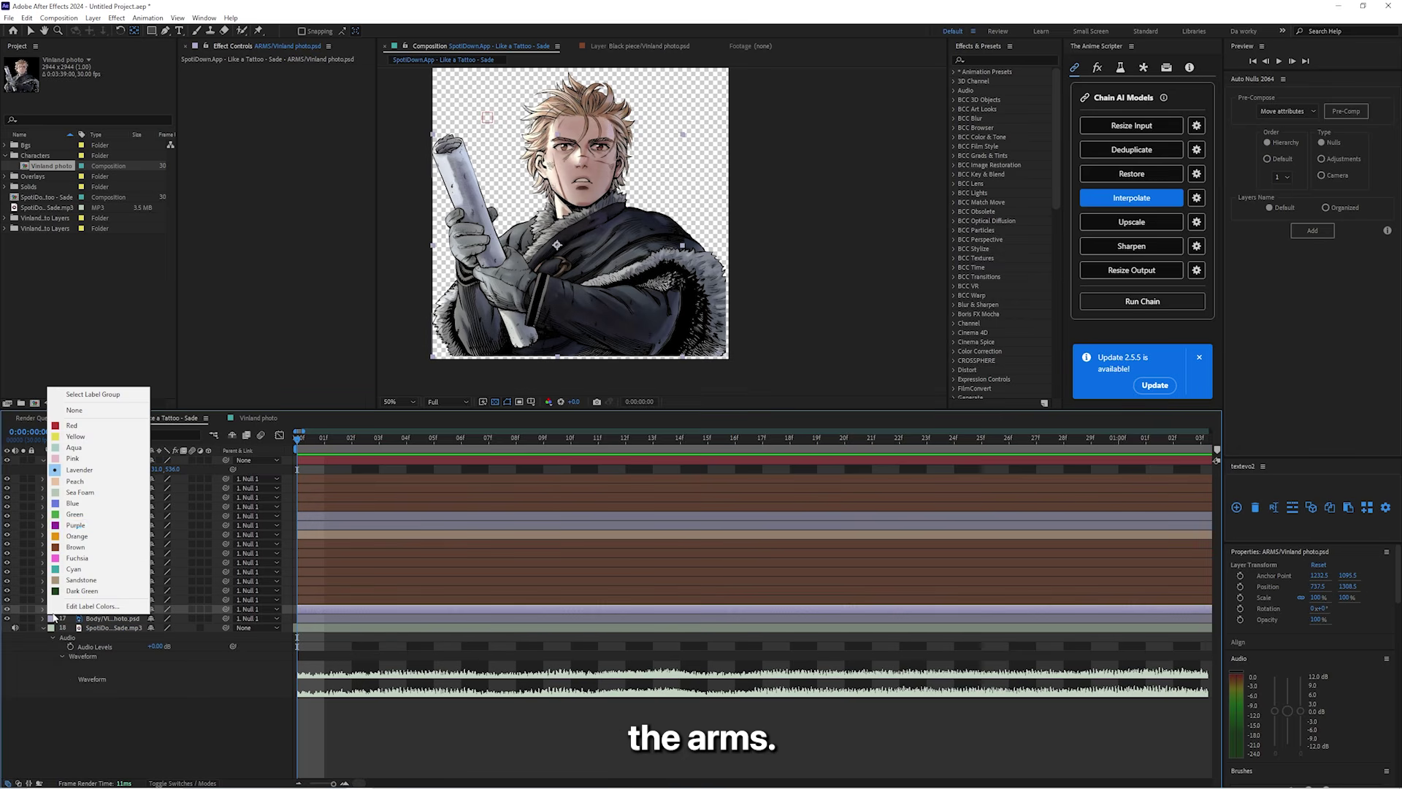
left_click(76, 505)
left_click(51, 618)
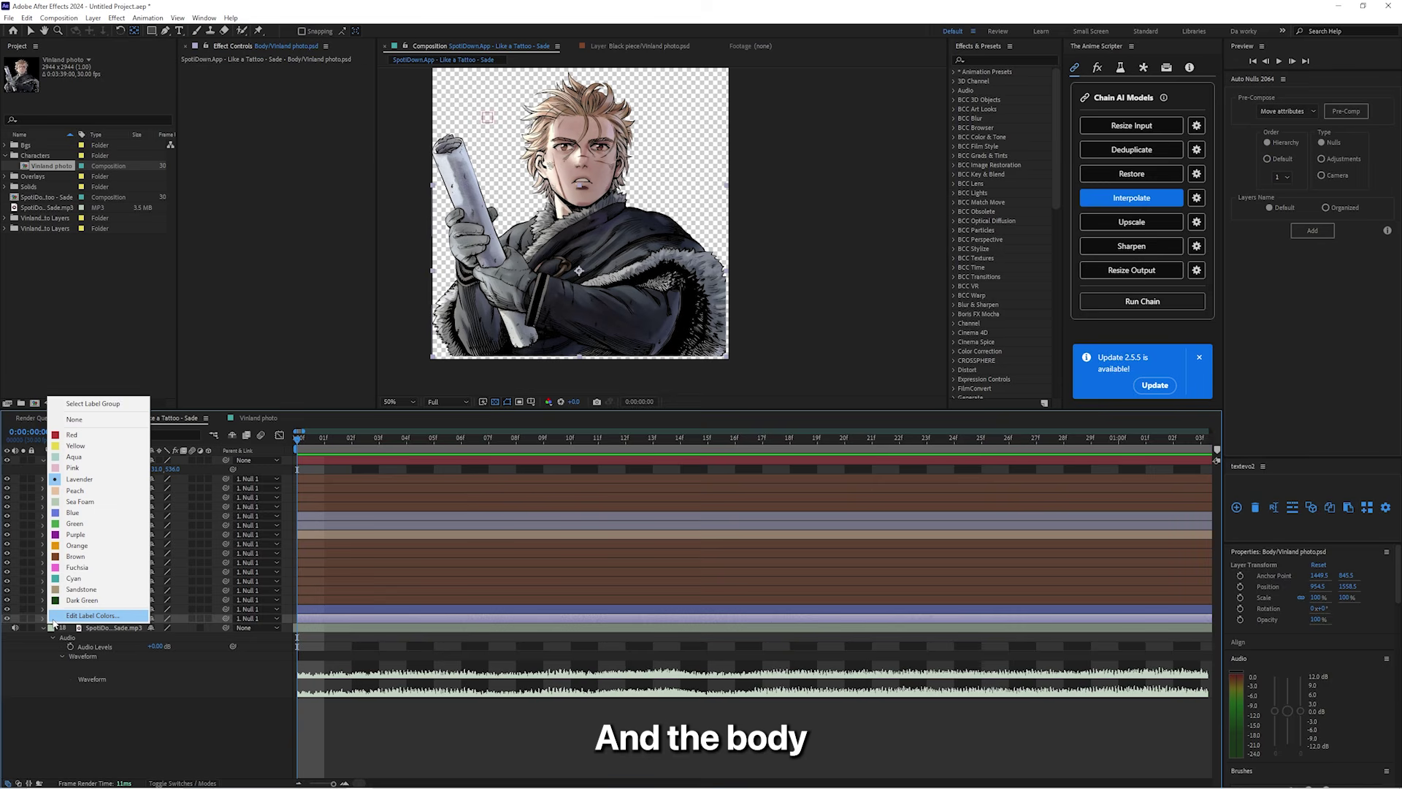
left_click(76, 579)
left_click(369, 672)
left_click(312, 525)
left_click(309, 516, "shift")
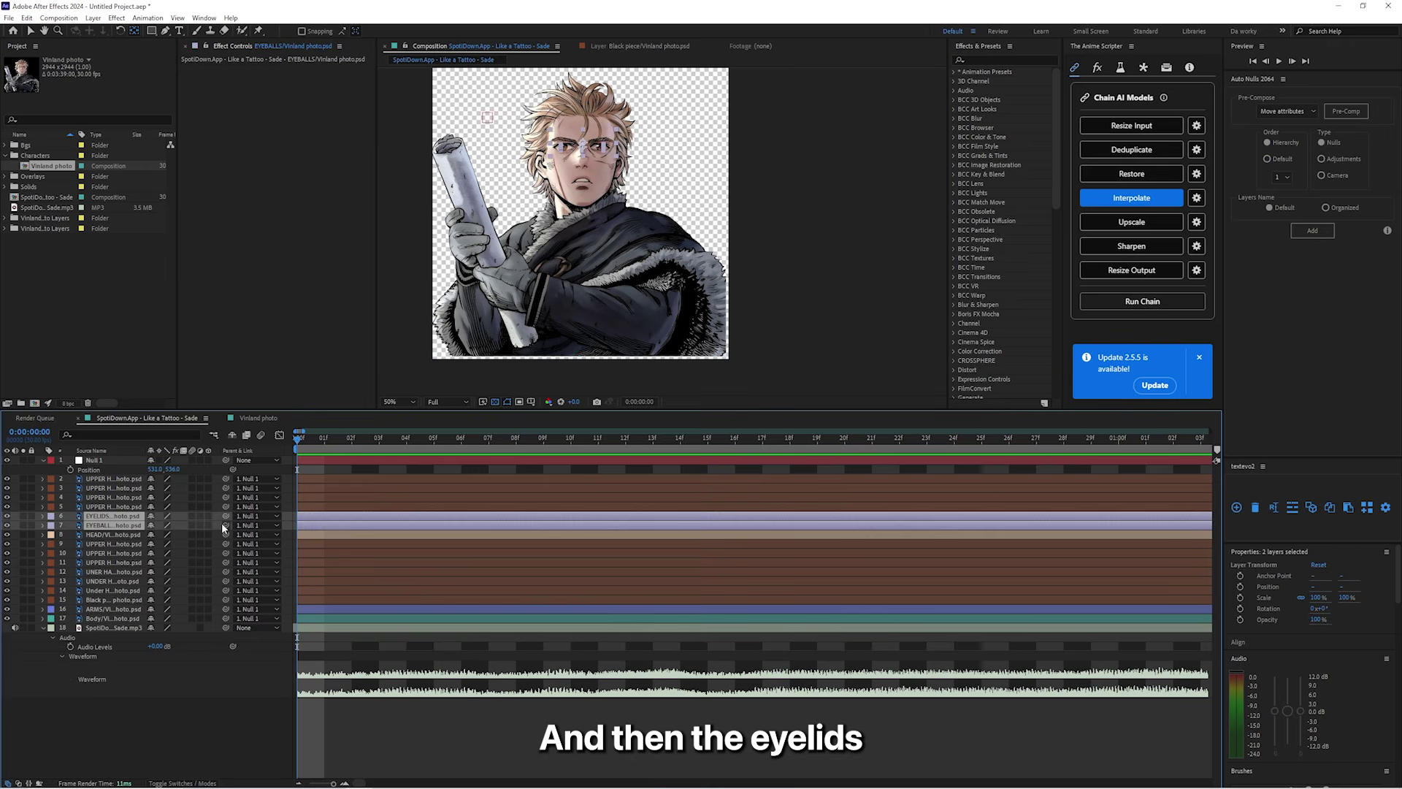
left_click(345, 663)
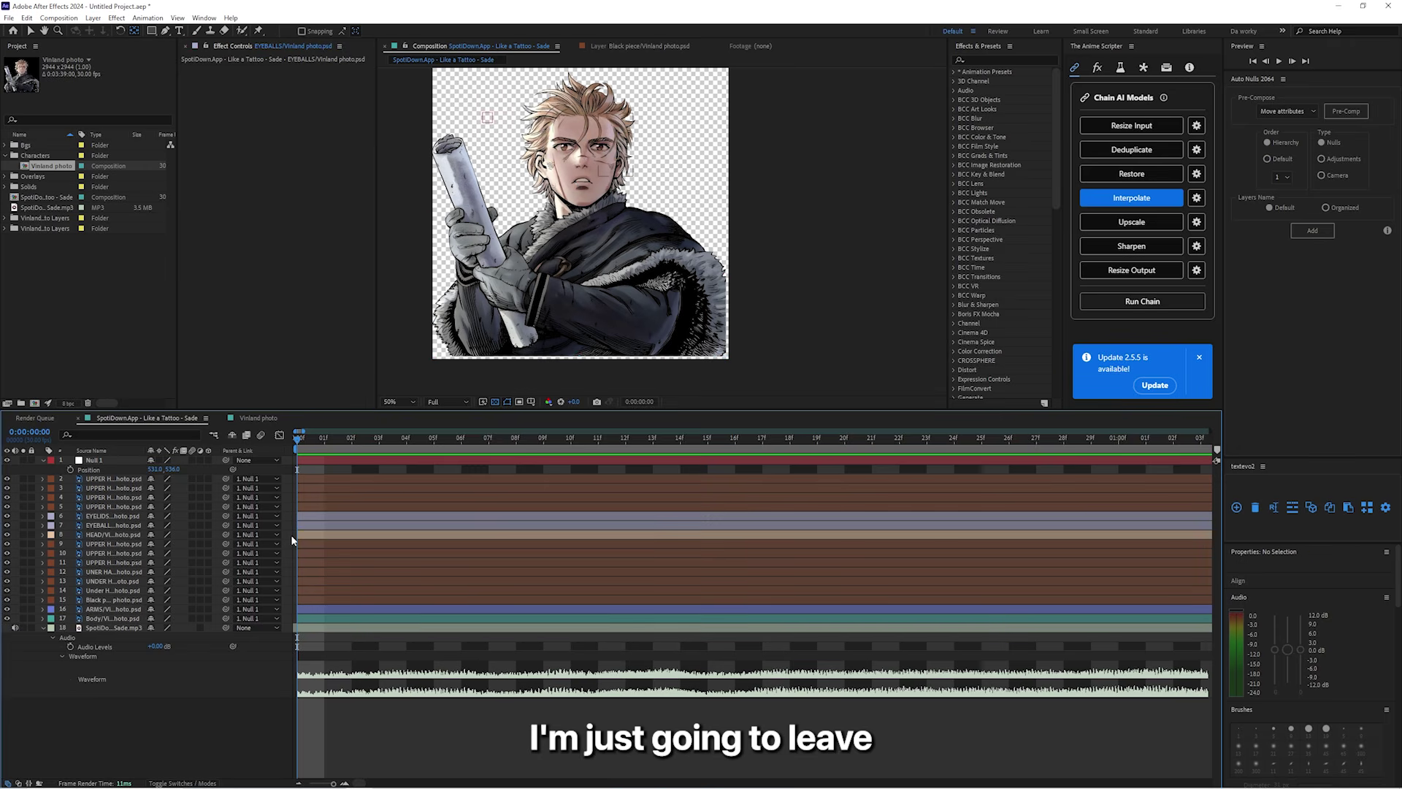
Step: Hide every character layer except Under HAIR 3
left_click(339, 480)
key("v")
left_click_drag(7, 479, 7, 610)
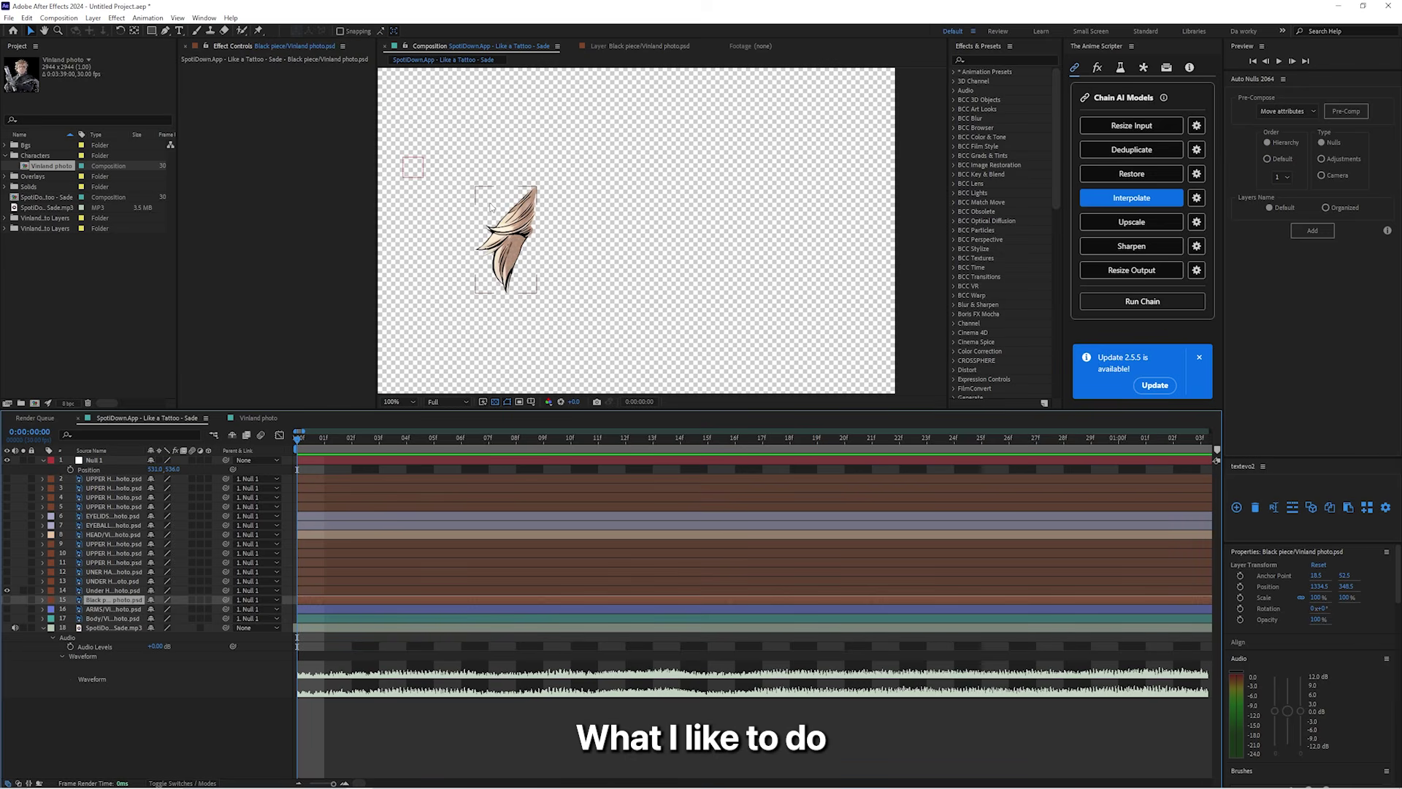
Step: Place fixed puppet pins on the Under HAIR 3 layer along the inner root edge where the hair must not move
left_click(259, 31)
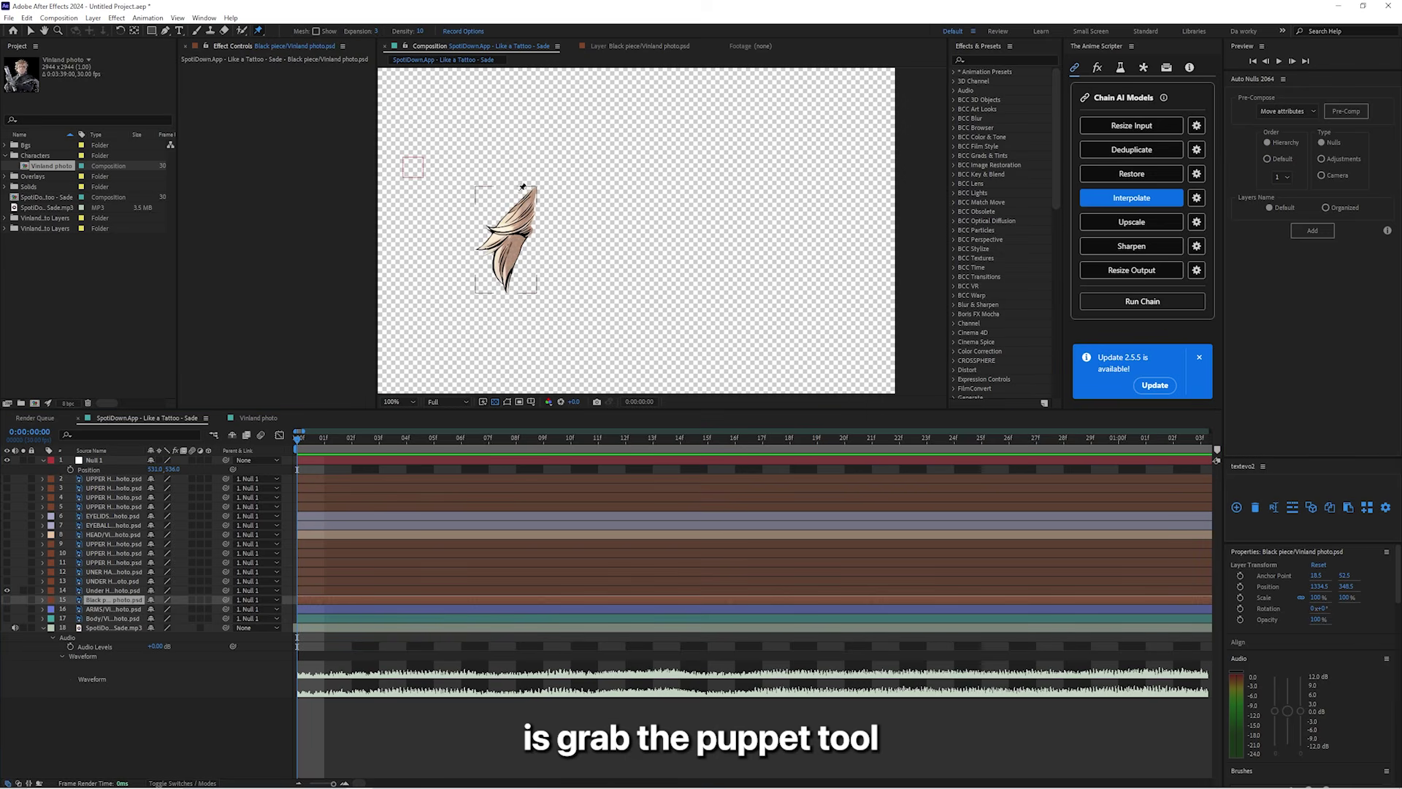
scroll(529, 198, "up", 2)
scroll(566, 196, "down", 2)
scroll(561, 249, "up", 1)
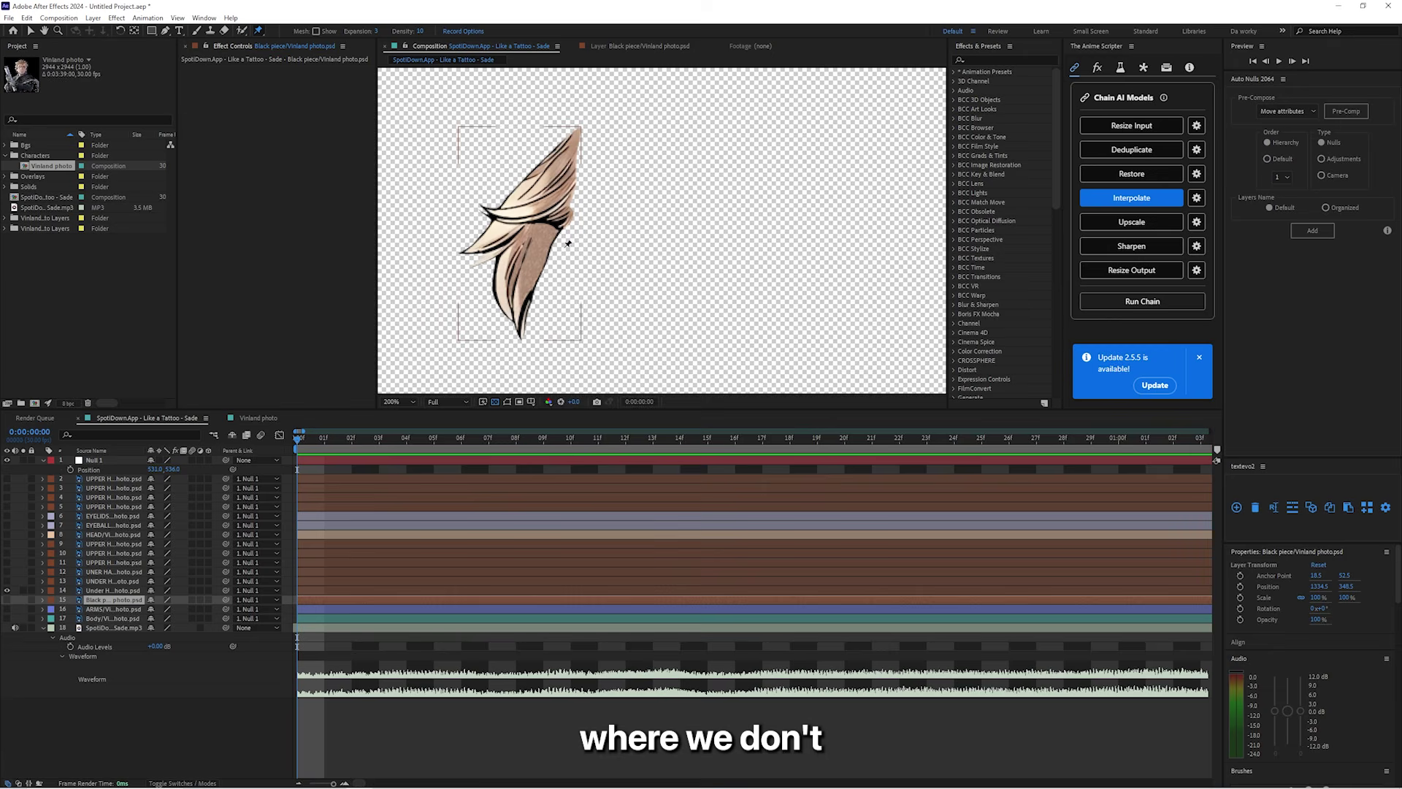
scroll(570, 195, "up", 2)
scroll(563, 227, "down", 2)
left_click(566, 216)
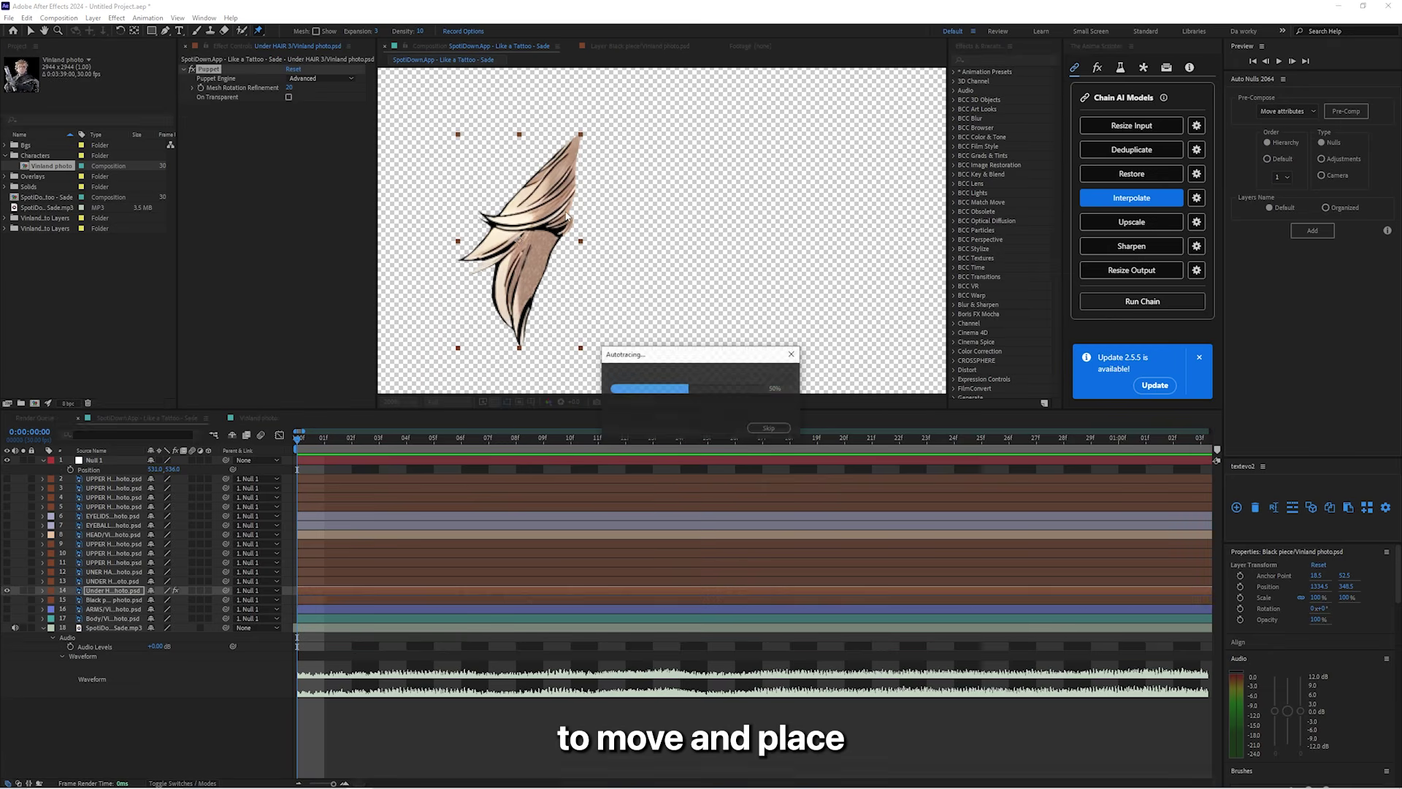
left_click(570, 204)
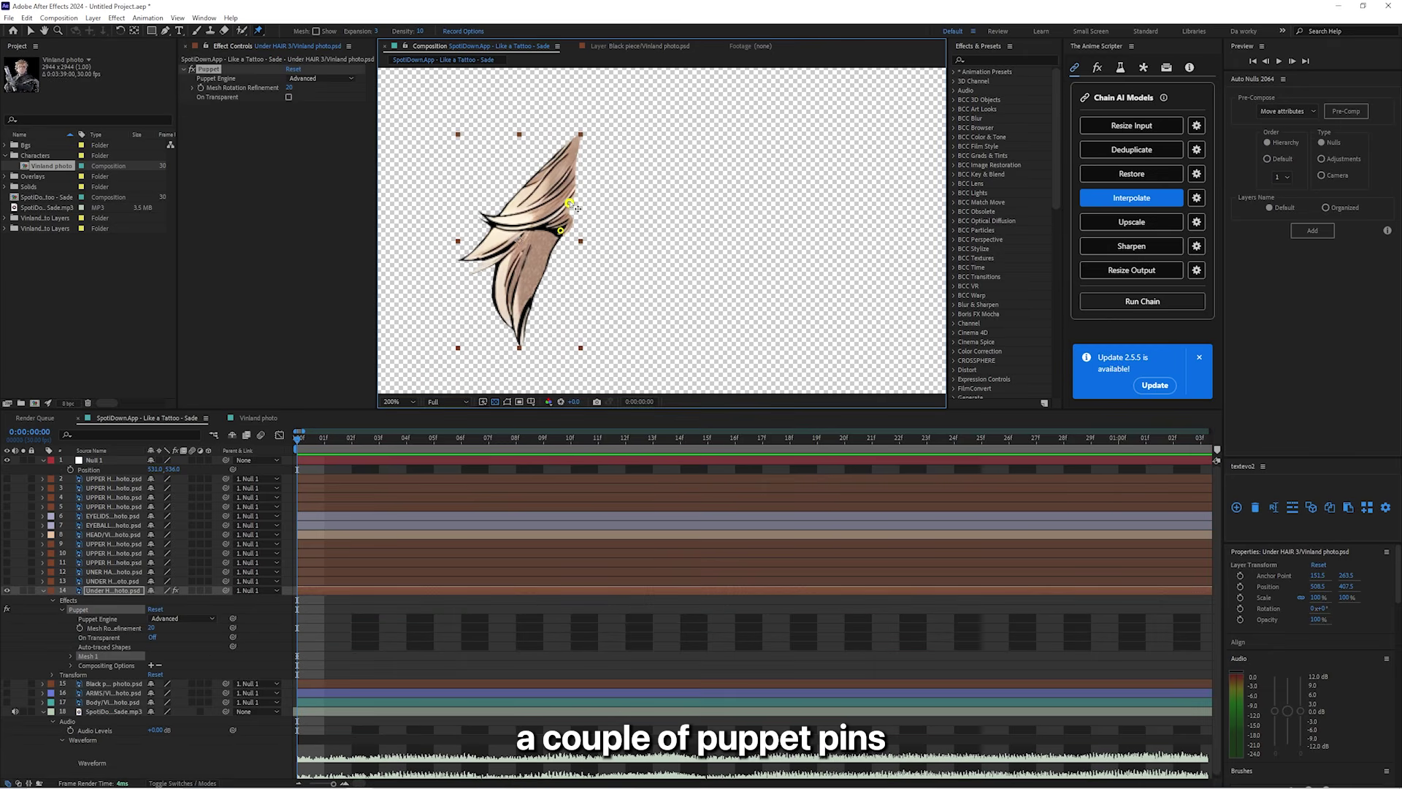
Step: Add puppet pins across the upper section of the hair and at the middle and tips of its two loose strands
left_click(546, 172)
left_click(558, 188)
scroll(564, 152, "down", 1)
scroll(557, 186, "up", 1)
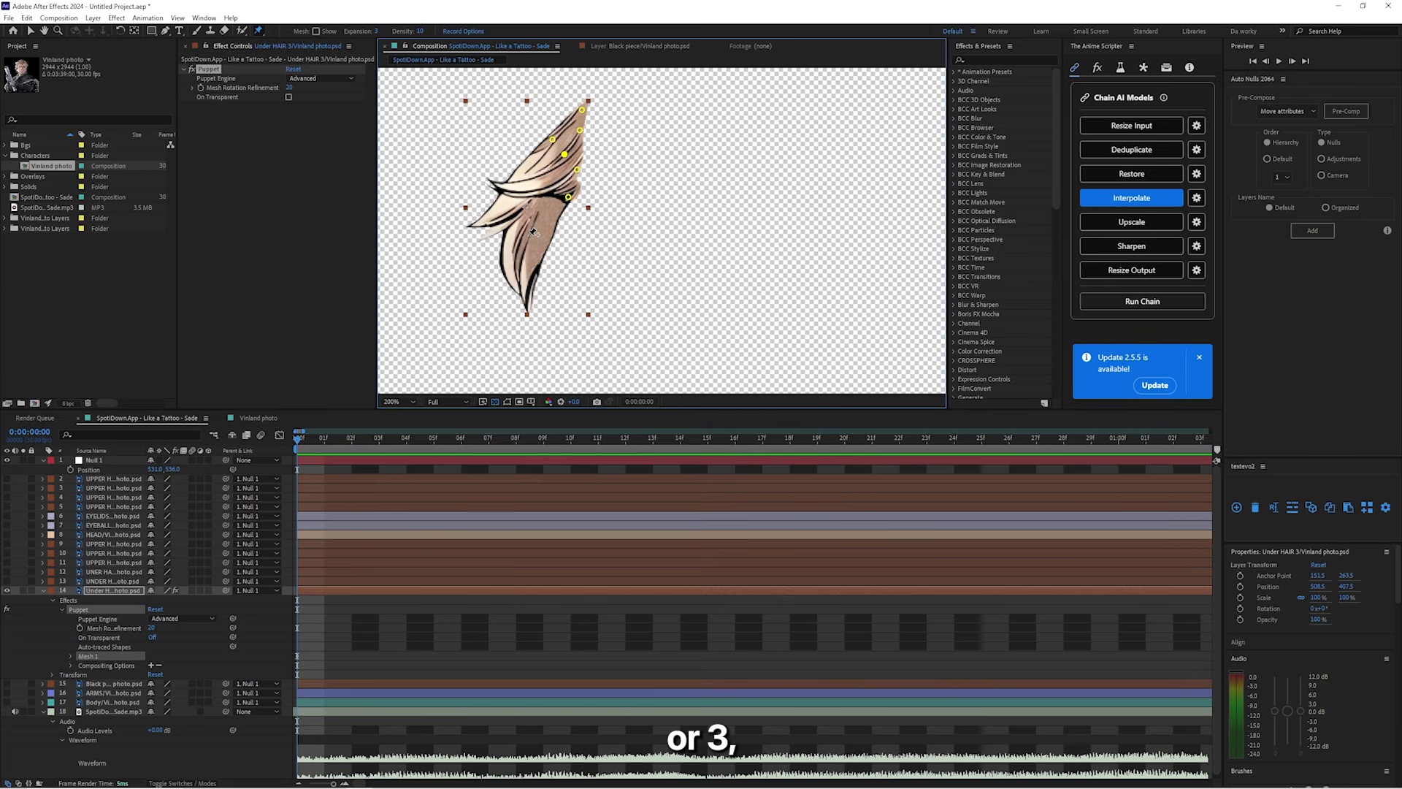
left_click(526, 248)
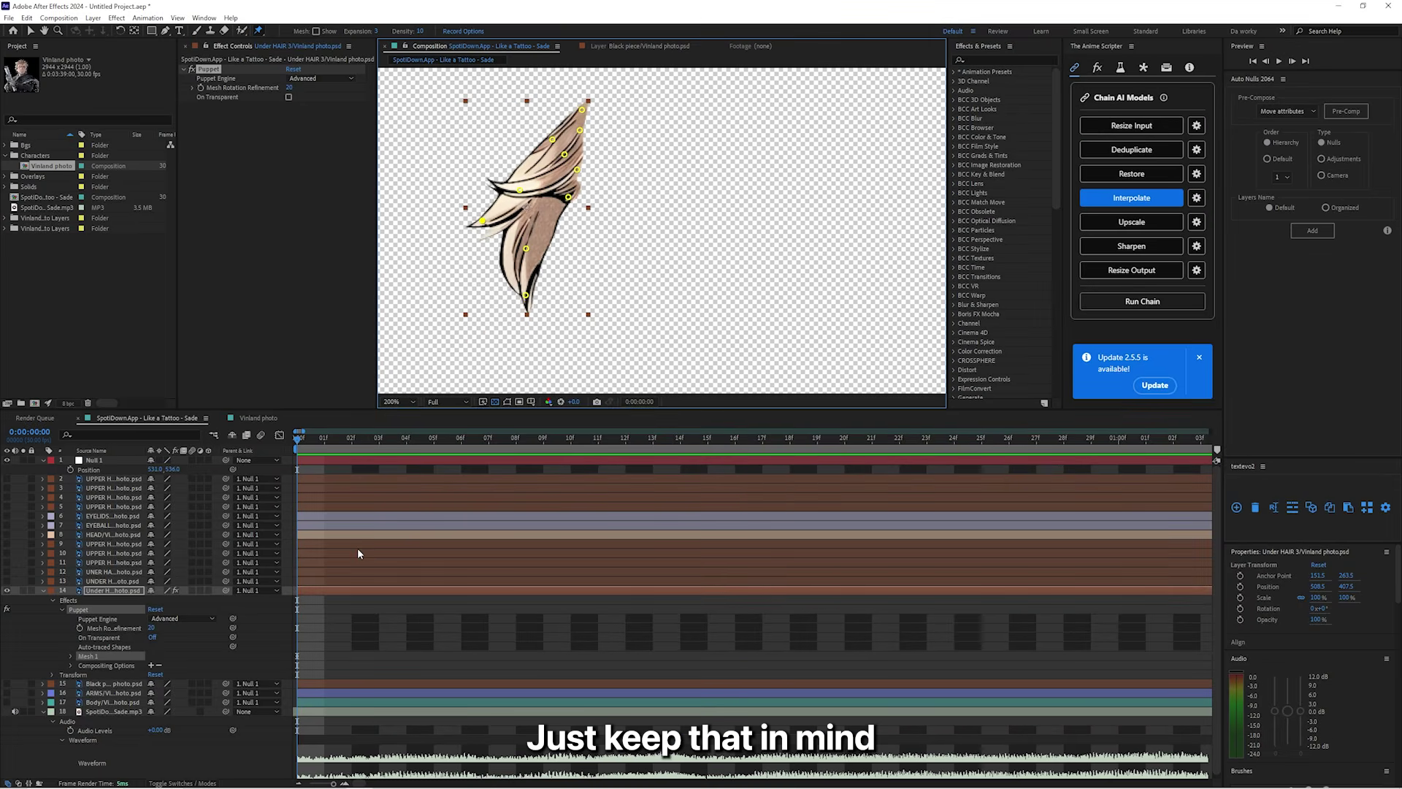
Step: Reveal the keyframed puppet pin positions of the Under HAIR 3 layer in the timeline
key("u")
left_click_drag(354, 637, 270, 718)
left_click(357, 573)
scroll(354, 572, "down", 1)
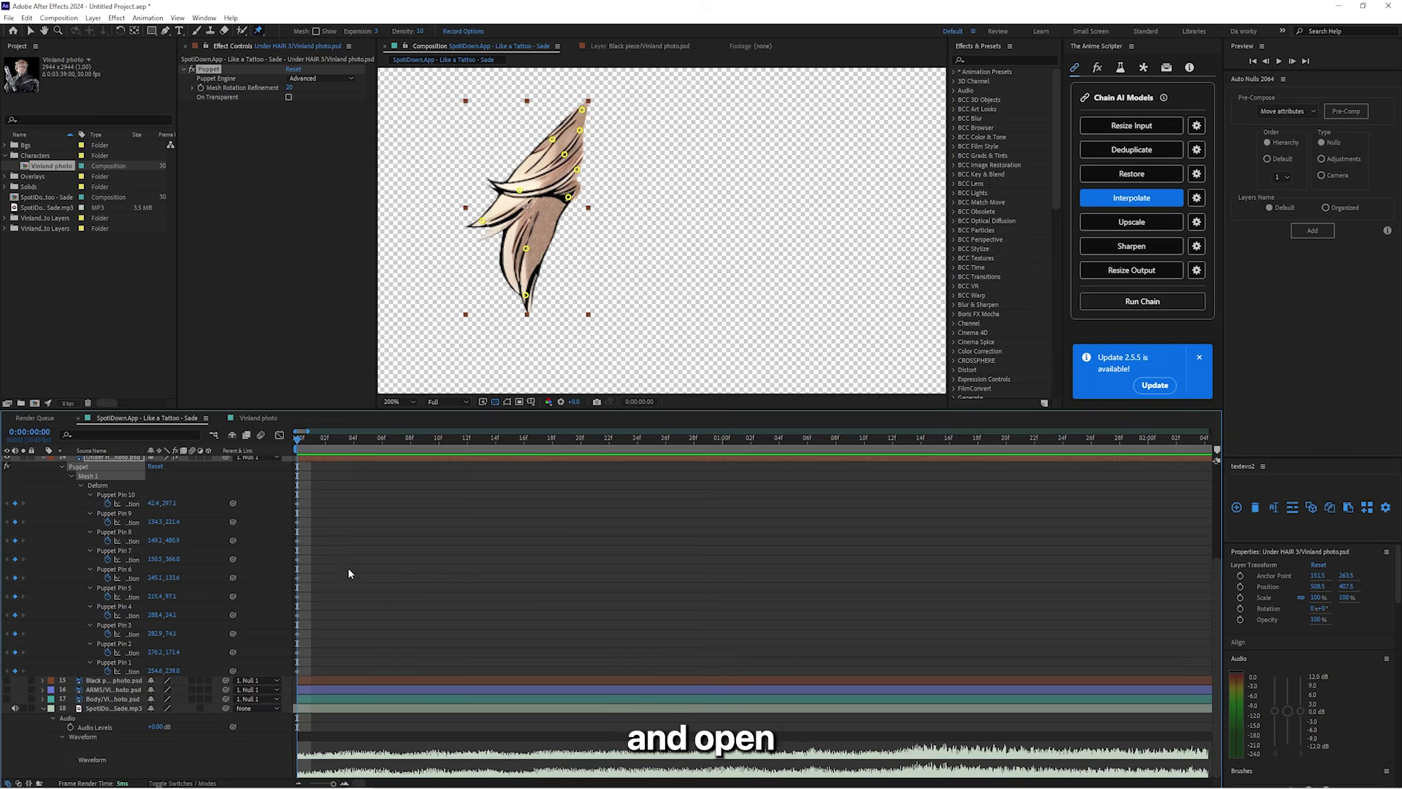
scroll(327, 557, "up", 1)
left_click_drag(357, 783, 309, 779)
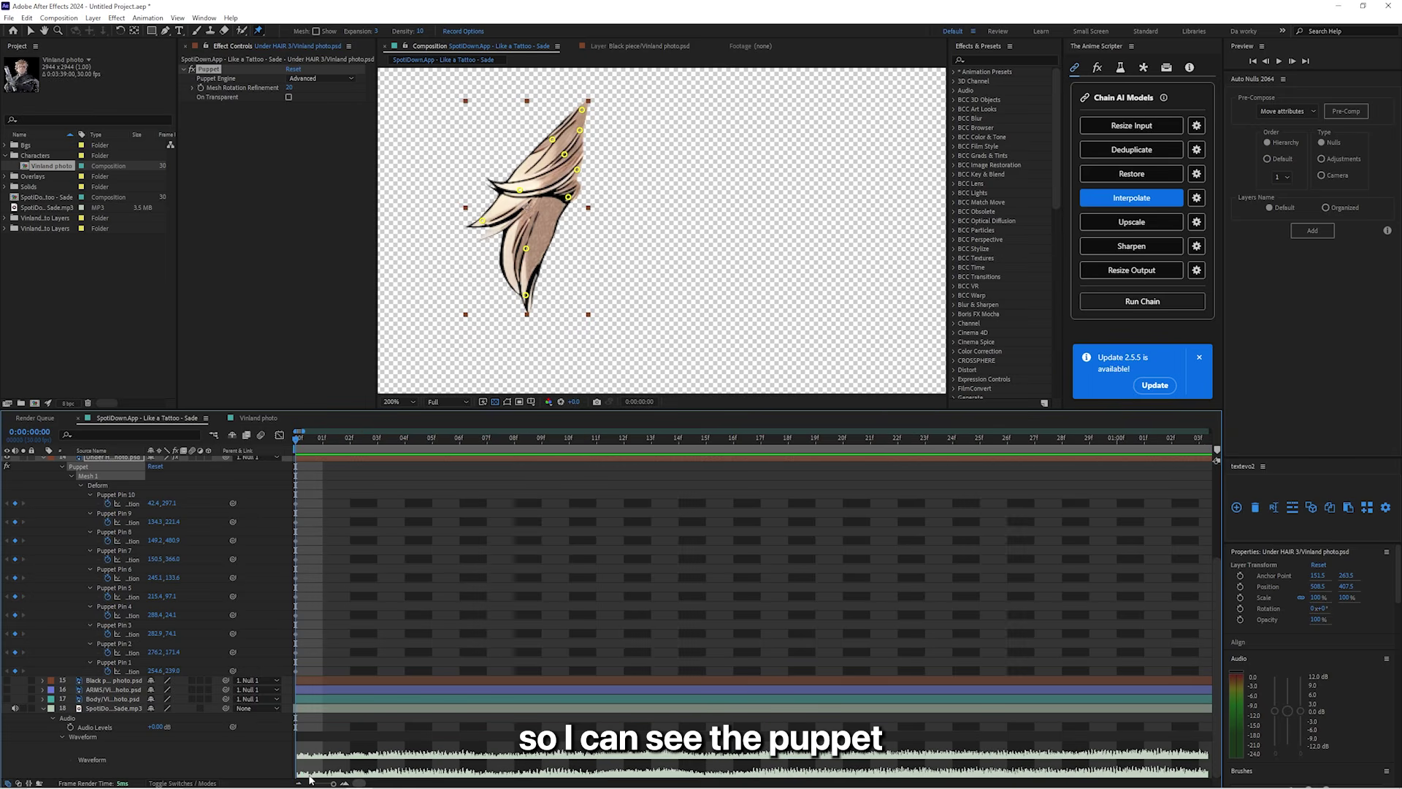
left_click_drag(318, 487, 288, 657)
left_click(332, 515)
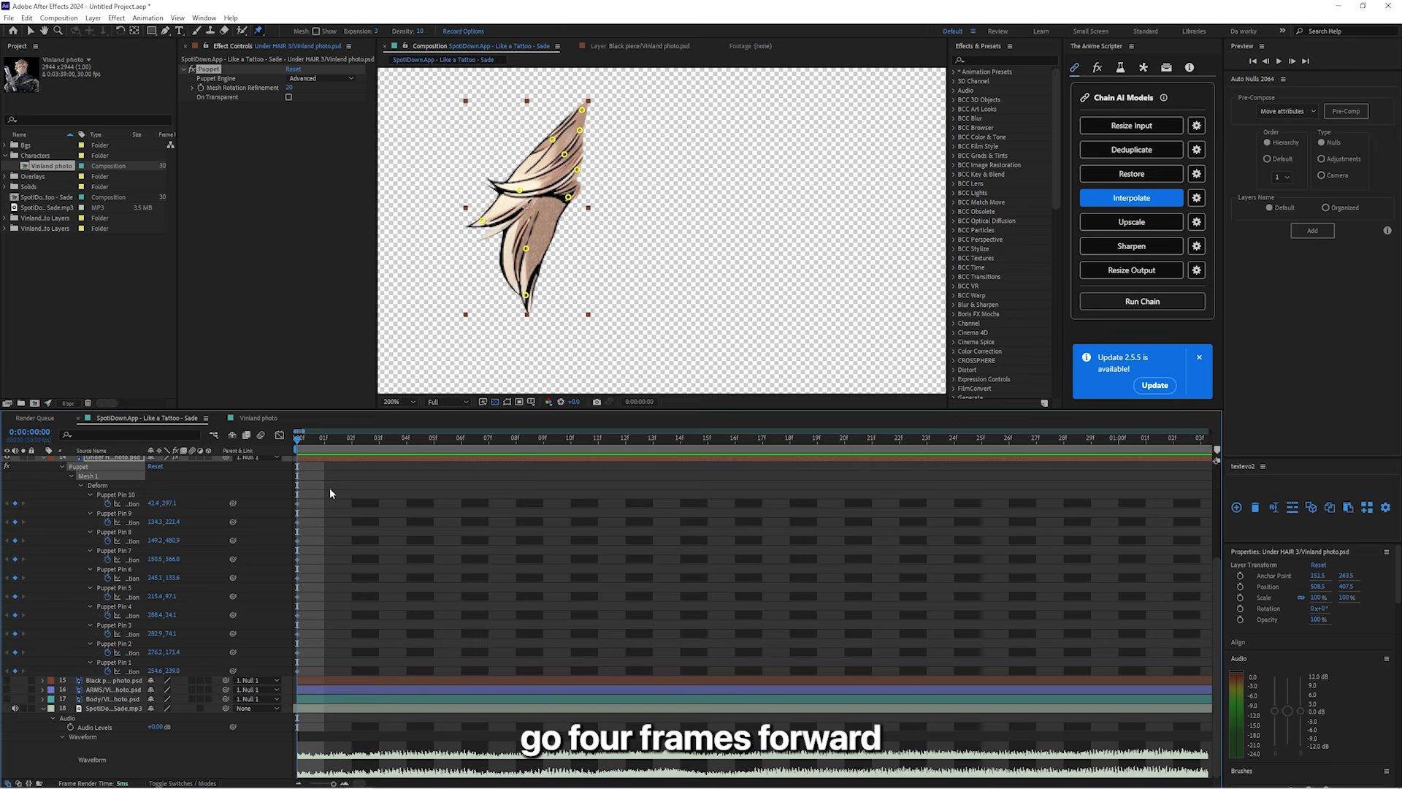
Step: At frame 4, shift the lower strand's middle pin and the side strand's inner pin slightly to the right for the first hair movement
key("Page_Down")
key("Page_Down")
key("Page_Down")
key("Page_Down")
scroll(509, 231, "up", 2)
scroll(515, 225, "down", 3)
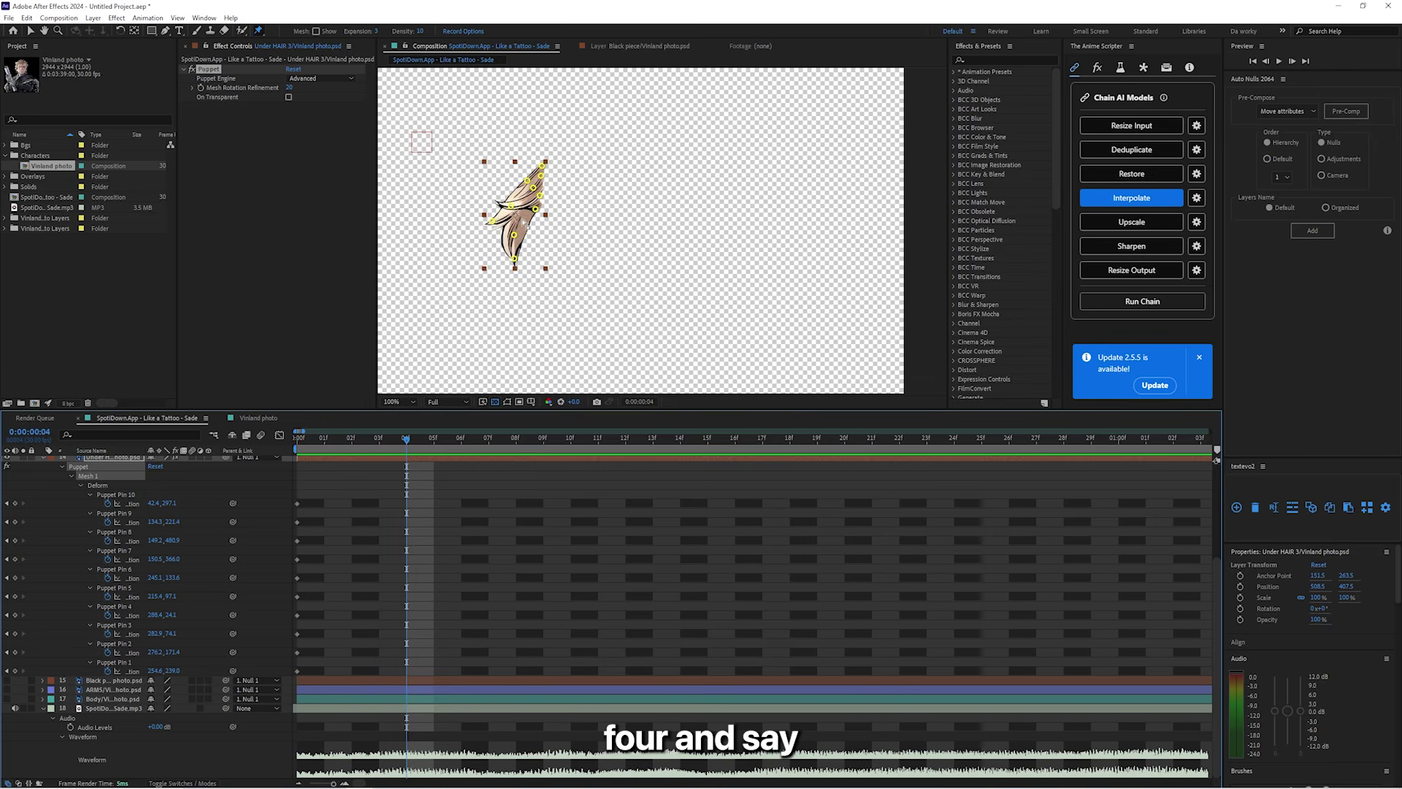
scroll(516, 246, "up", 1)
mouse_move(514, 260)
left_mouse_down()
mouse_move(504, 252)
mouse_move(529, 261)
left_mouse_up()
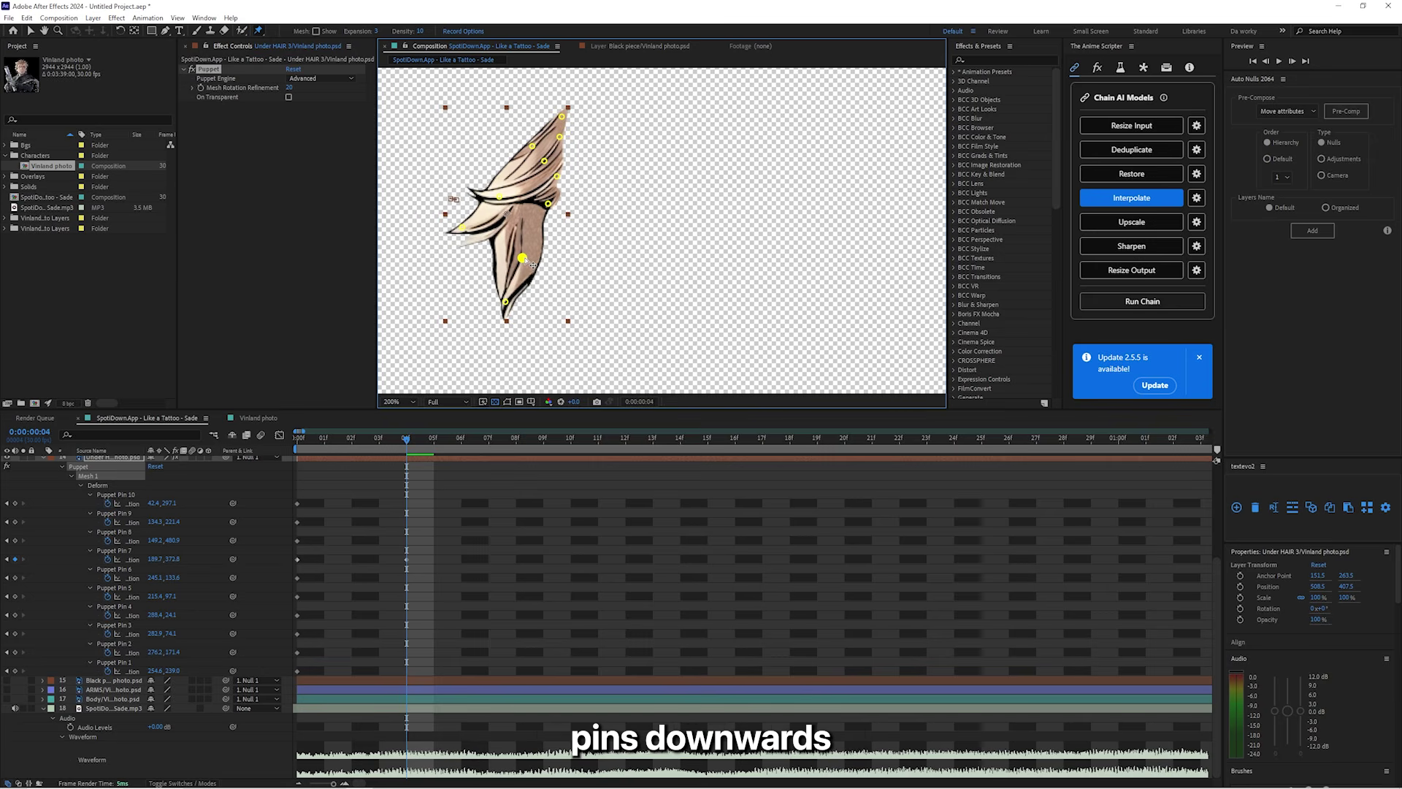
left_click_drag(503, 200, 513, 210)
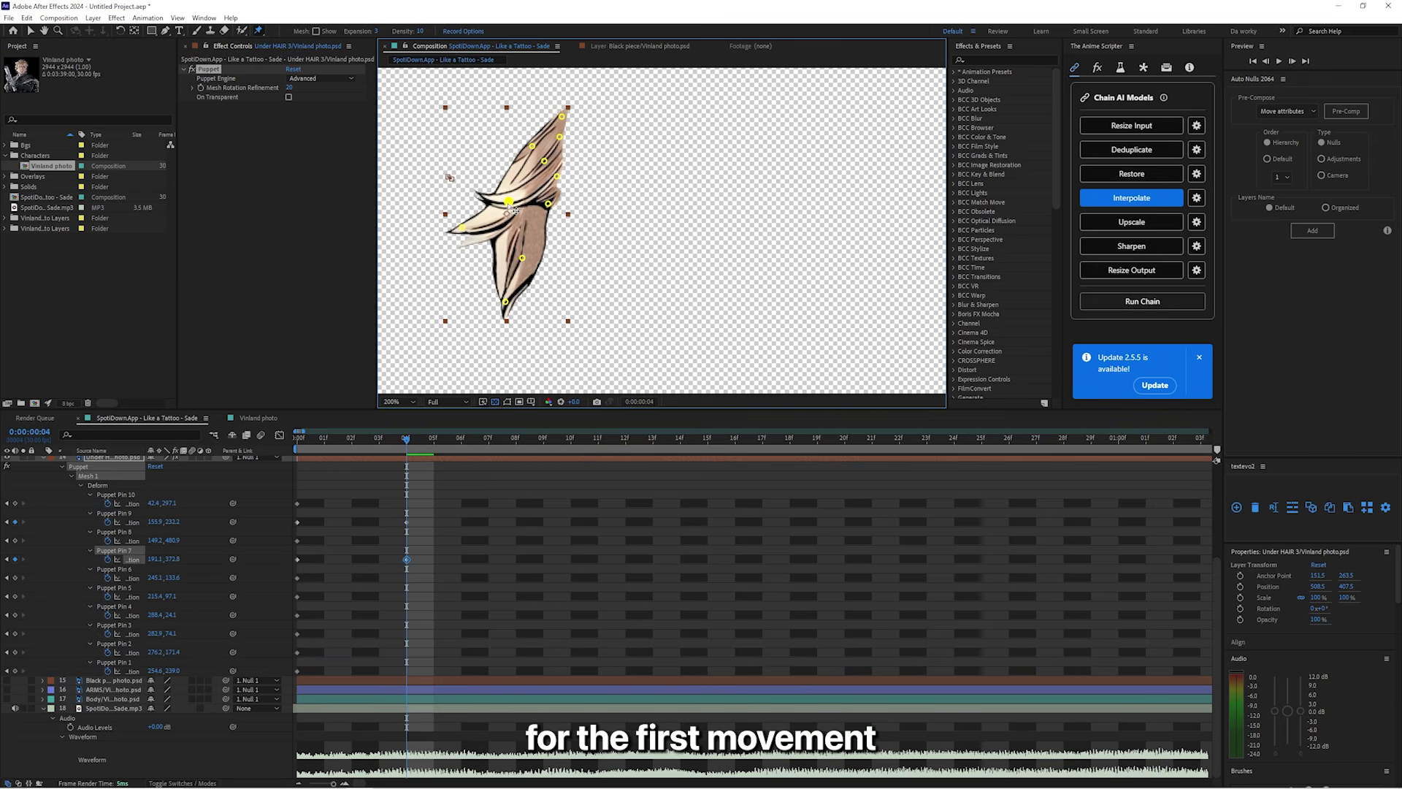
left_click_drag(535, 261, 535, 262)
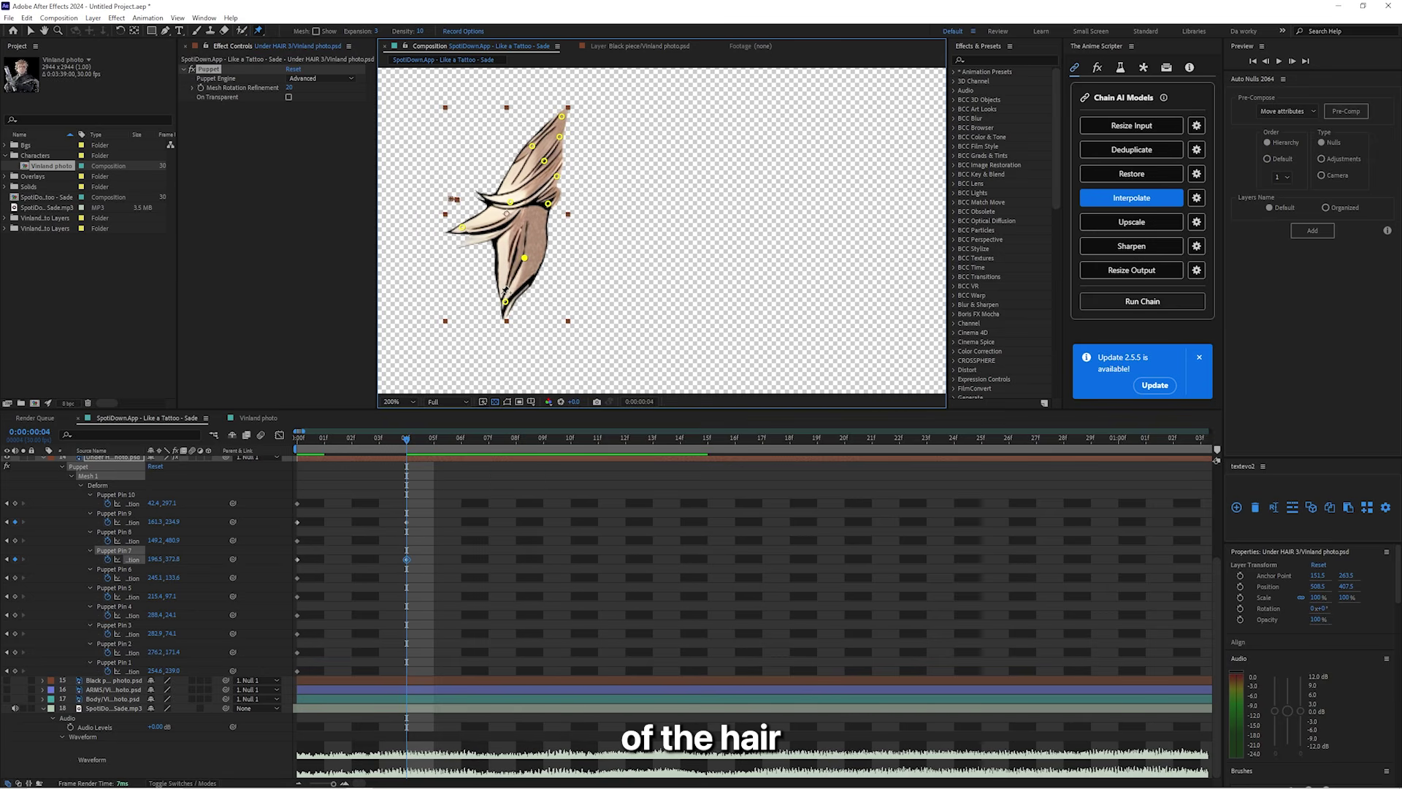
Step: At frame 8, move the tip pins of the lower and side strands right and slightly down so they follow the swing
key("Page_Down")
key("Page_Down")
key("Page_Down")
key("Page_Down")
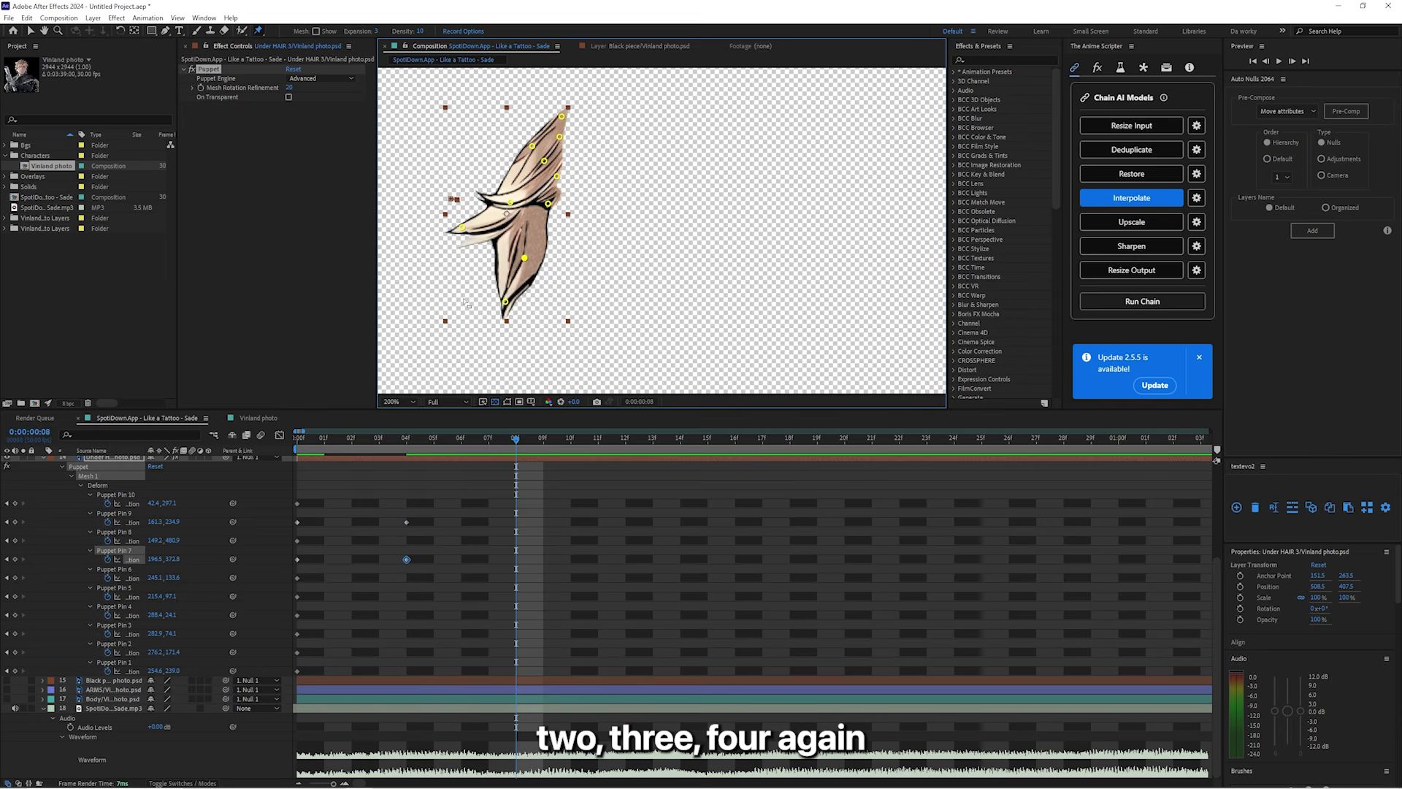
left_click_drag(506, 302, 523, 305)
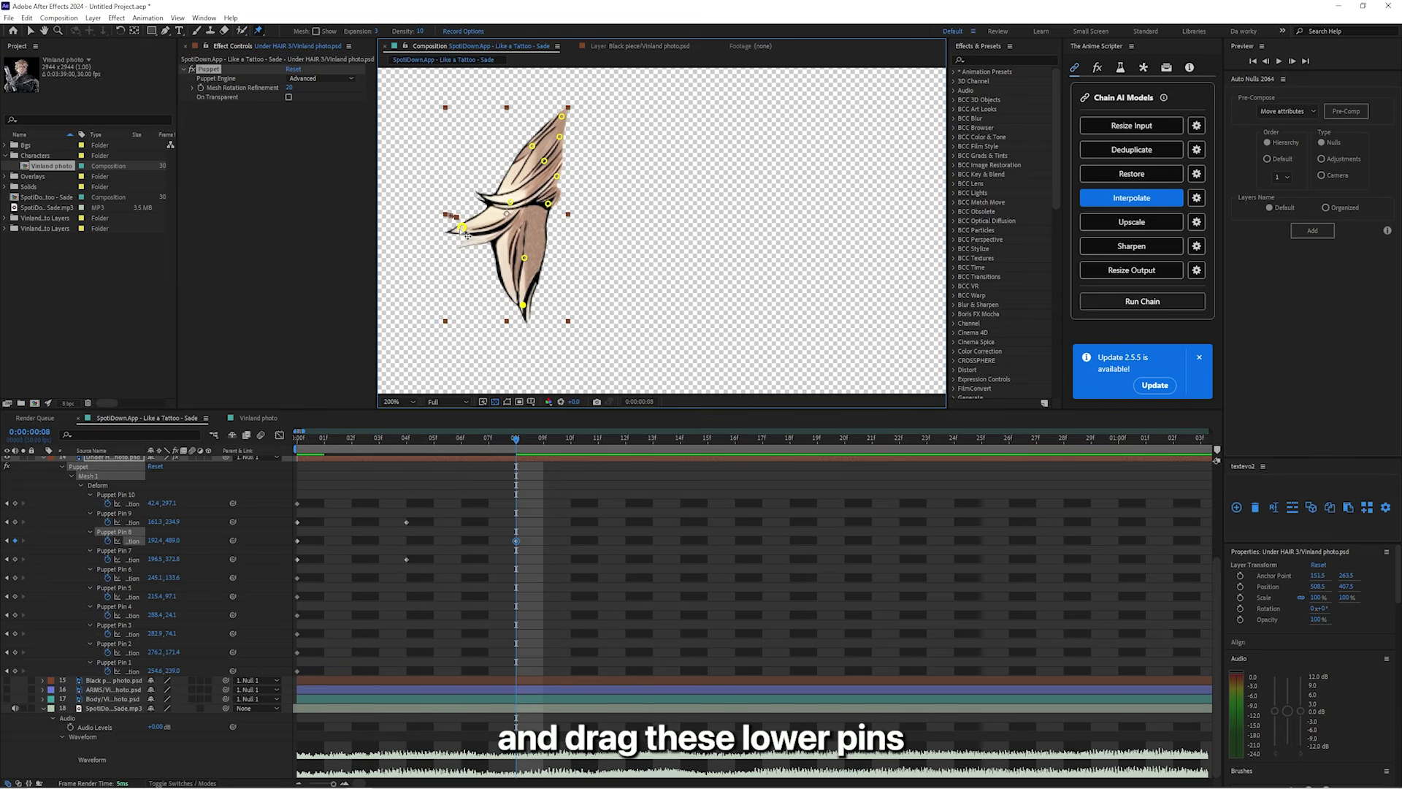
left_click_drag(467, 235, 482, 246)
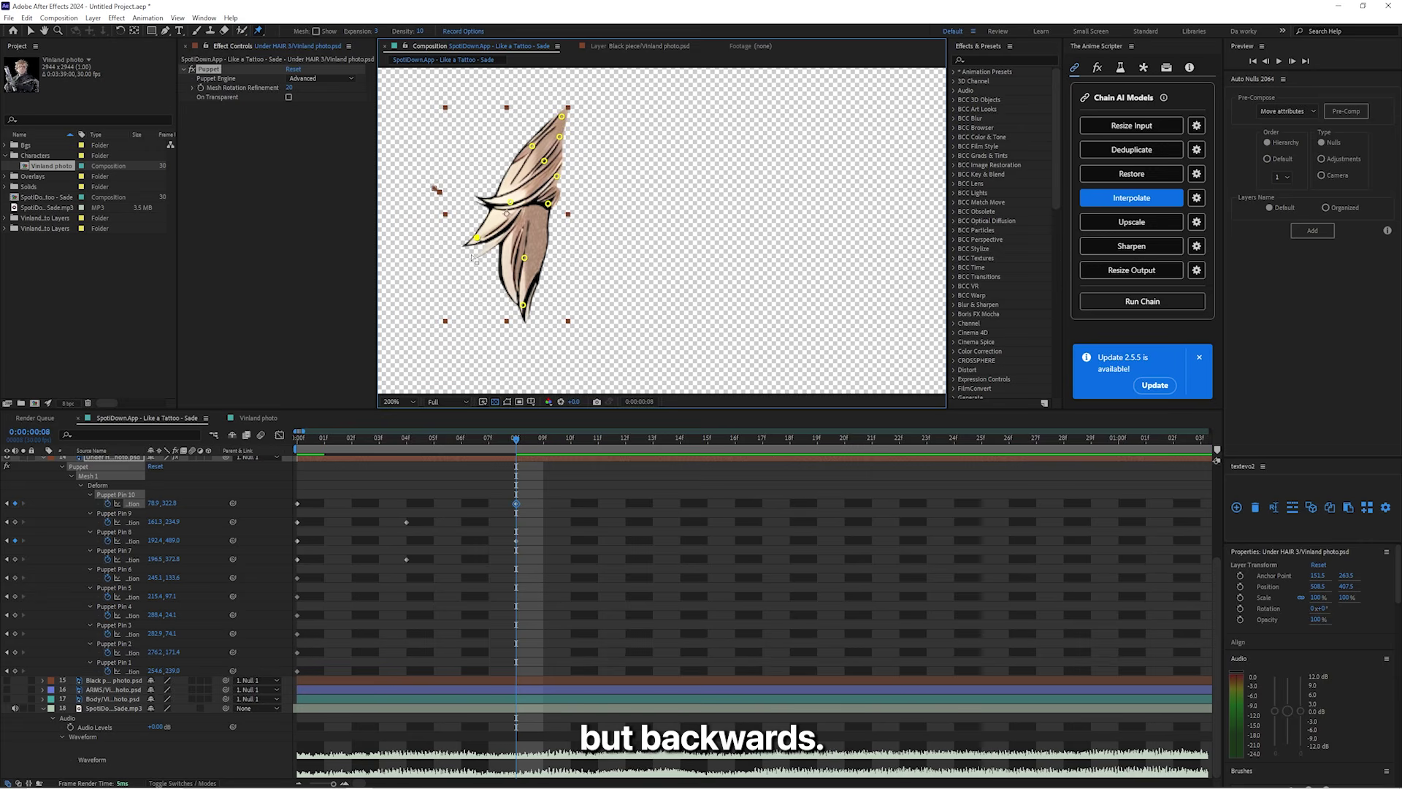
Step: At frame 12, swing the lower strand's middle pin and the side strand's inner pin back to the left
key("Page_Down")
key("Page_Down")
key("Page_Down")
key("Page_Down")
left_click_drag(526, 258, 515, 255)
left_click_drag(511, 204, 463, 218)
Step: At frame 16, move the tip pins of both loose strands back to the left to complete the swing
key("Page_Down")
key("Page_Down")
key("Page_Down")
key("Page_Down")
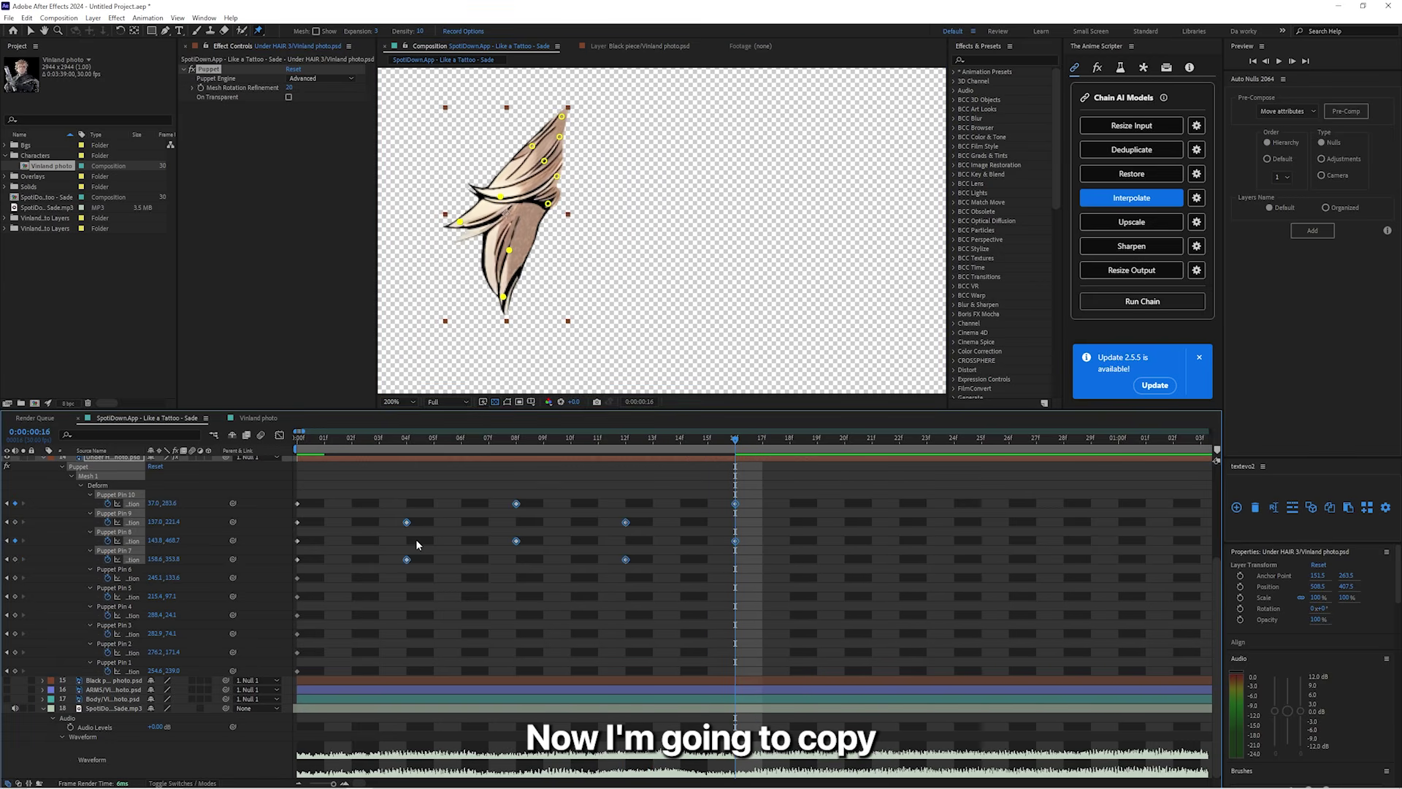
Step: Paste a copy of the swing keyframes for Puppet Pins 7 to 10 at frame 20, four frames after the last keyframe
scroll(410, 547, "down", 2)
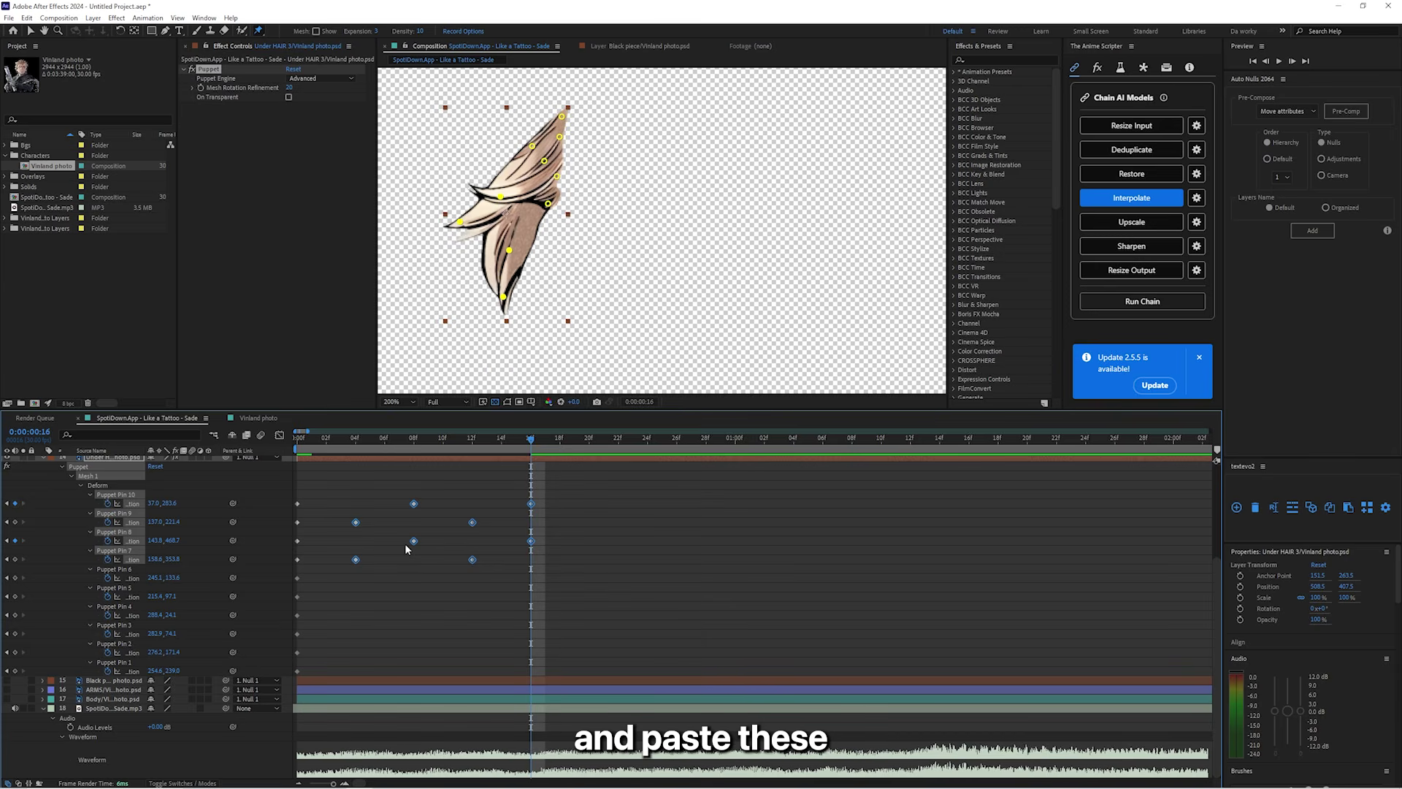
key("Page_Down")
key("Page_Down")
key("Page_Down")
key("Page_Down")
key("ctrl+v")
key("minus")
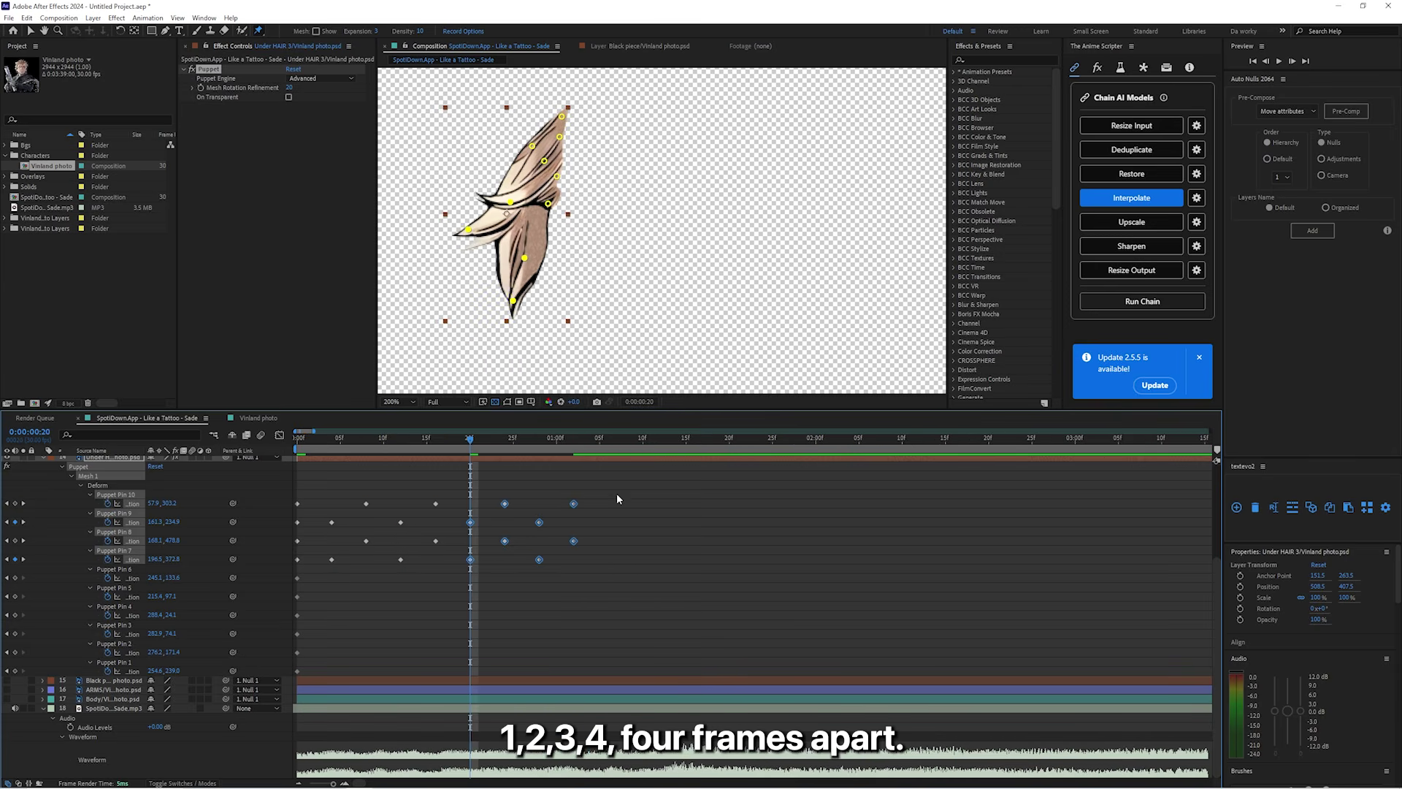
Step: Duplicate the accumulated swing keyframes at 0:00:01:06 and repeat the pasting four frames apart until the loop extends past the marker
left_click_drag(616, 493, 322, 577)
left_click_drag(469, 438, 574, 475)
key("minus")
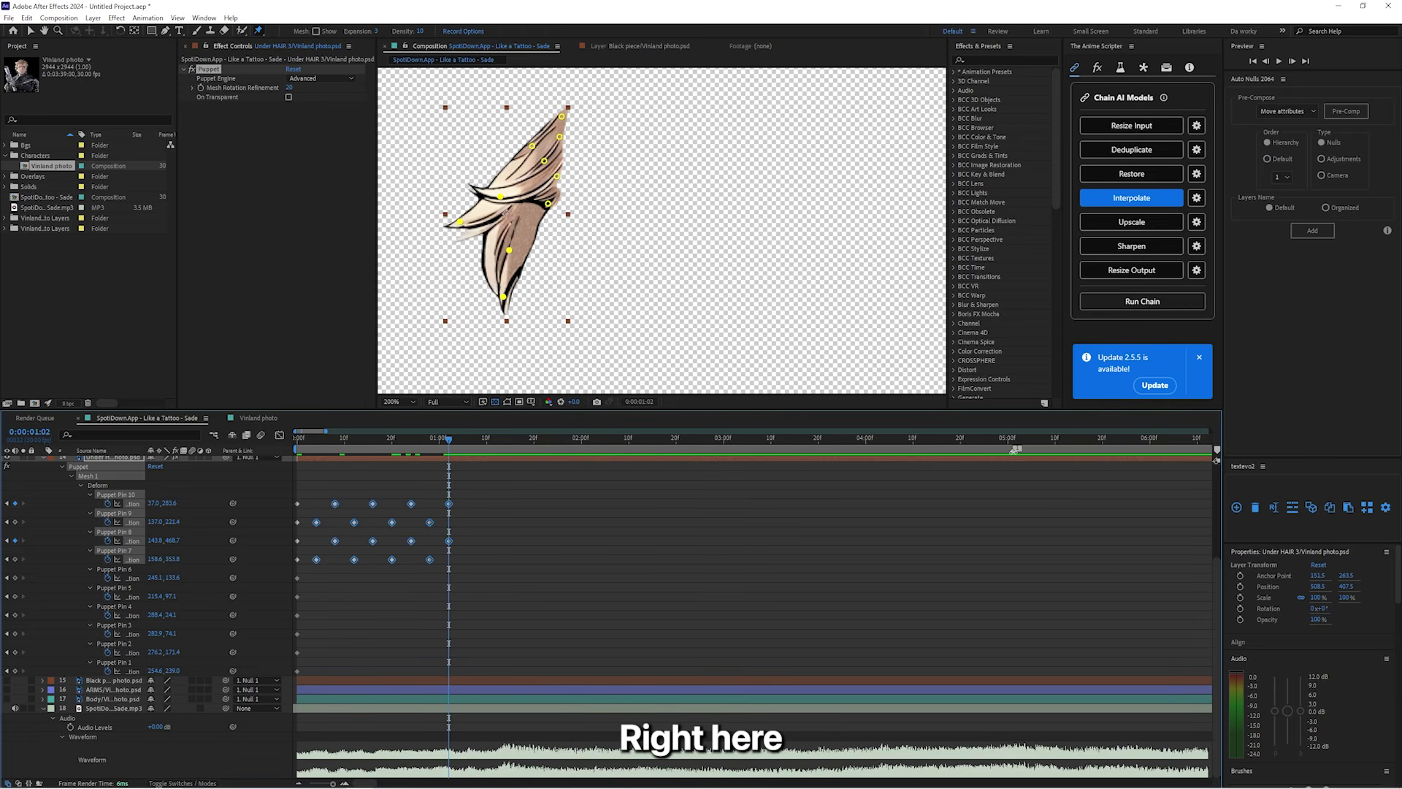
key("Page_Down")
key("Page_Down")
key("Page_Down")
key("Page_Down")
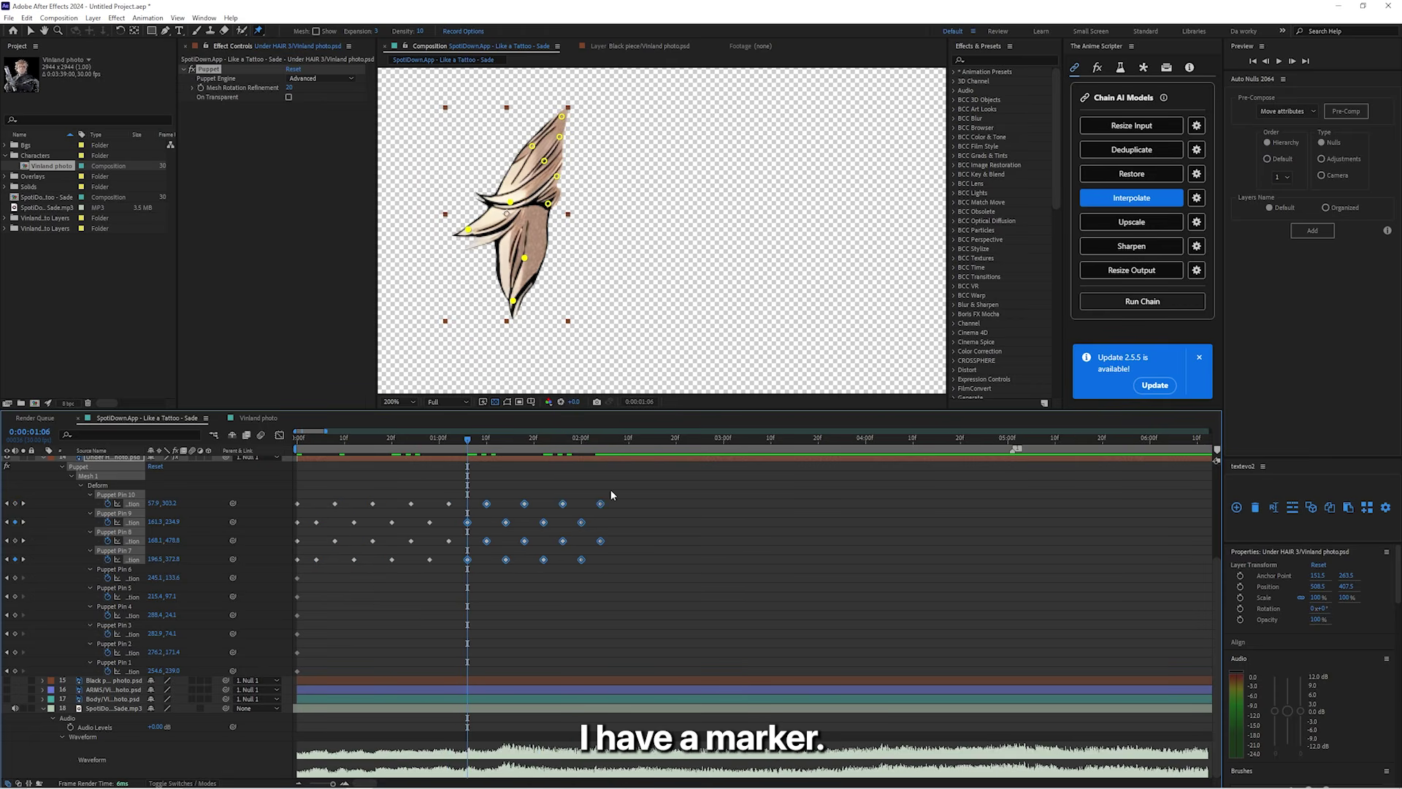
key("ctrl+v")
key("minus")
left_click_drag(517, 486, 307, 575)
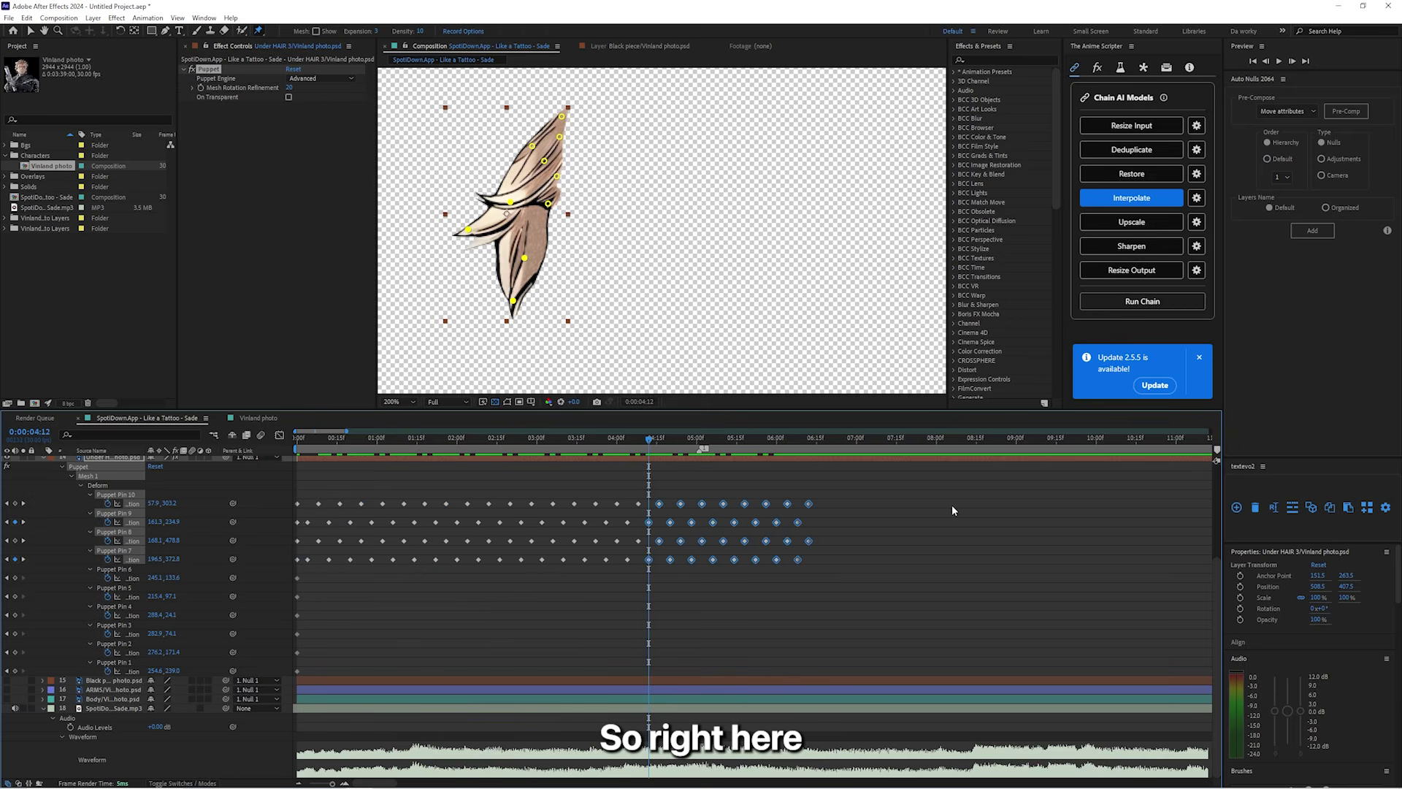
Step: Preview the hair swing from the start of the composition
left_click_drag(649, 441, 353, 495)
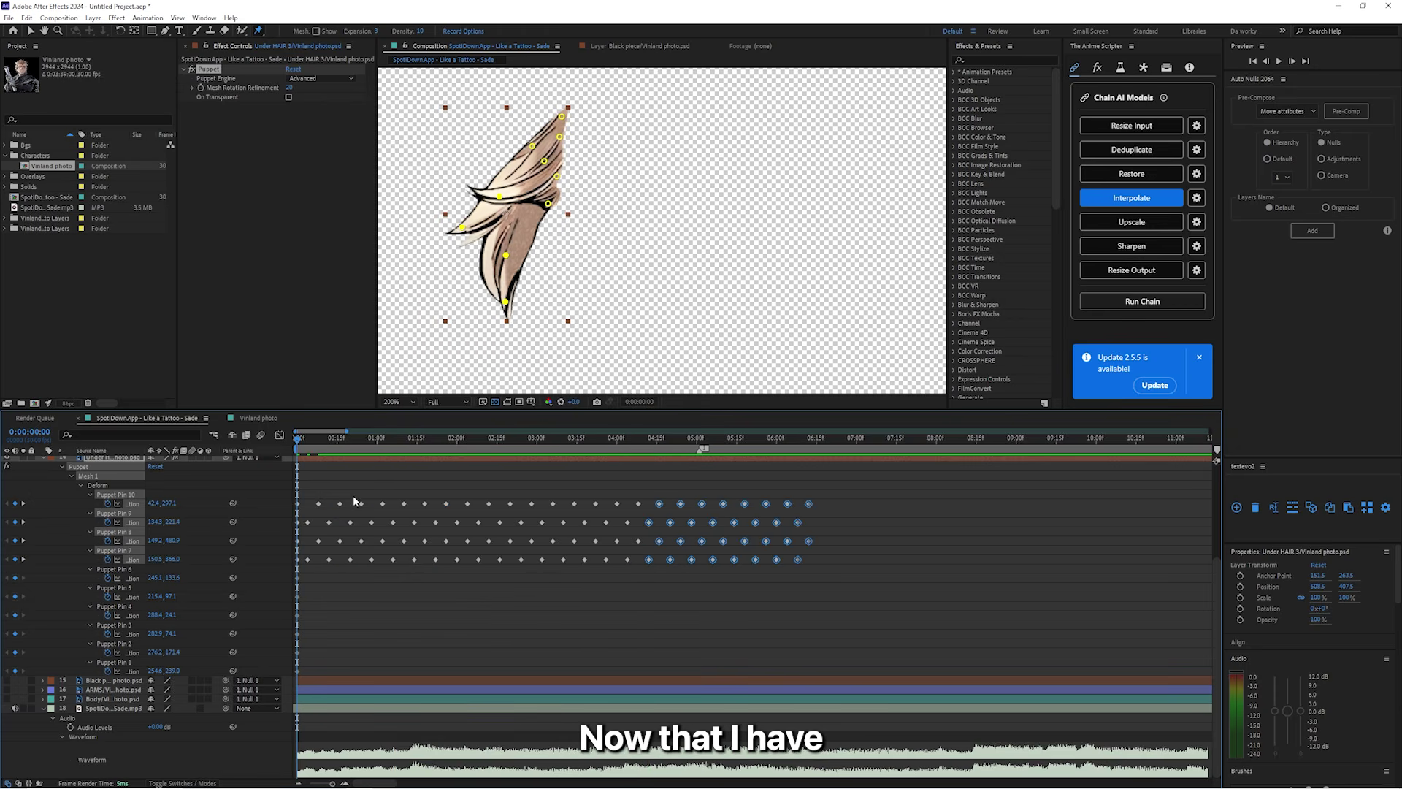
key("space")
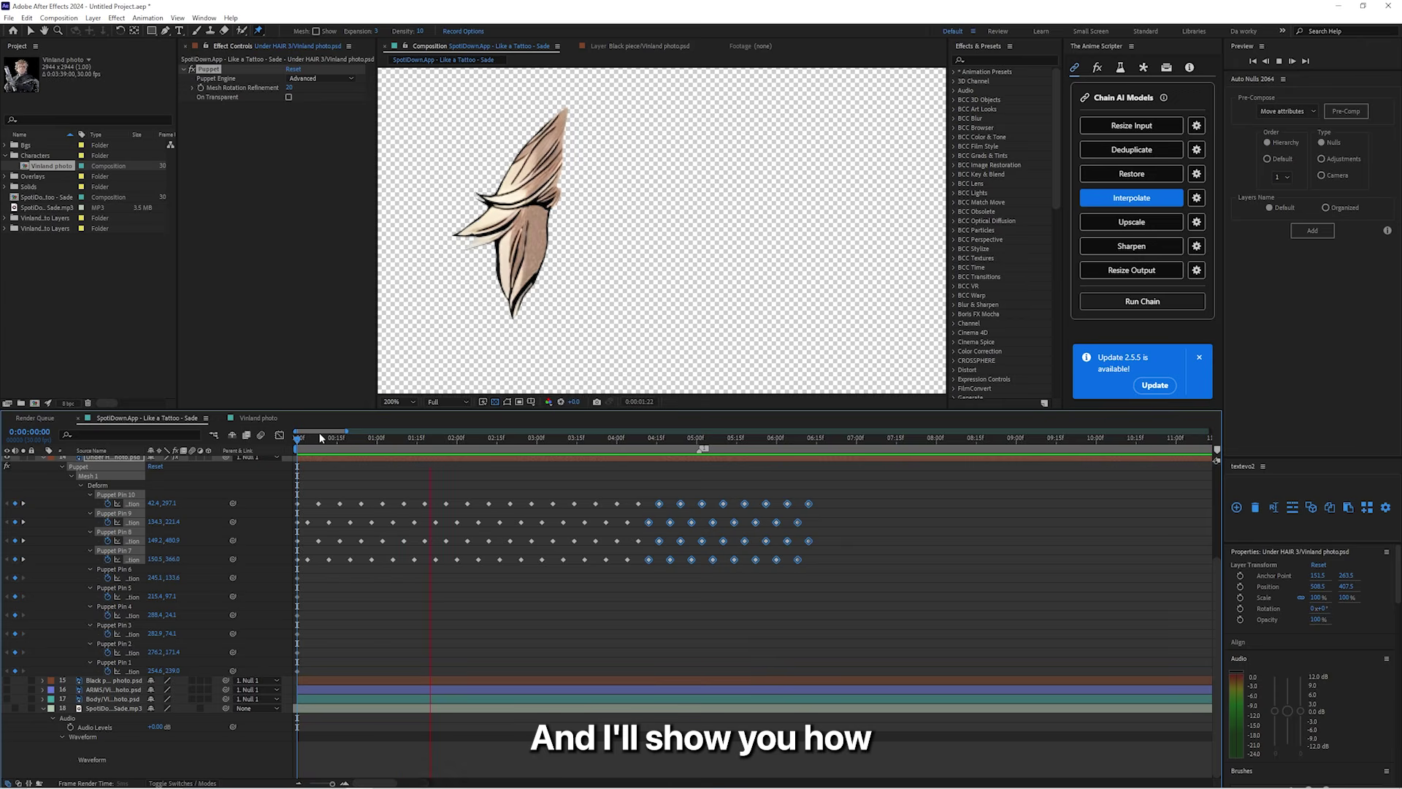
key("space")
Step: Apply Easy Ease to all swing keyframes and shift those of Puppet Pins 9 and 10 three frames earlier
left_click_drag(848, 495, 291, 570)
key("F9")
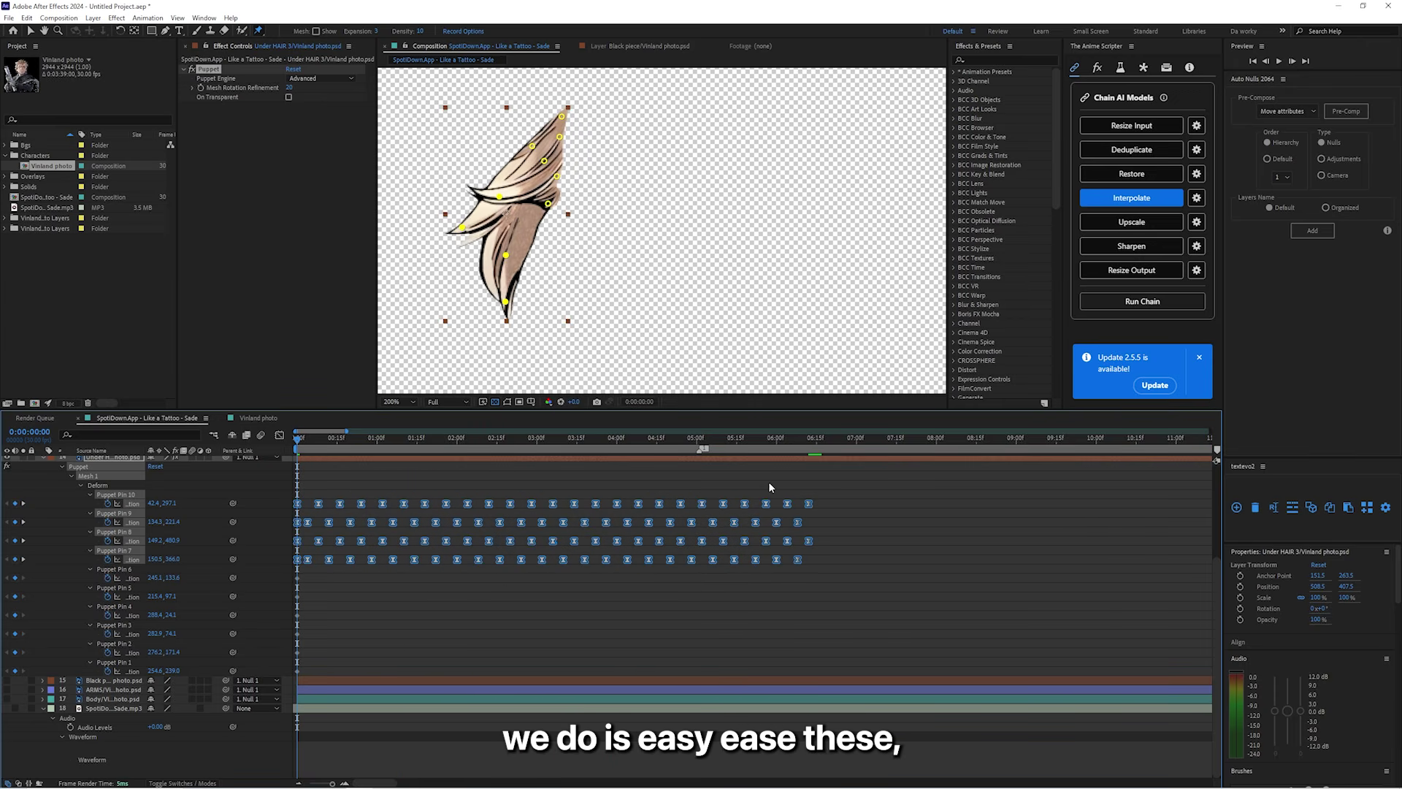
left_click_drag(853, 485, 300, 526)
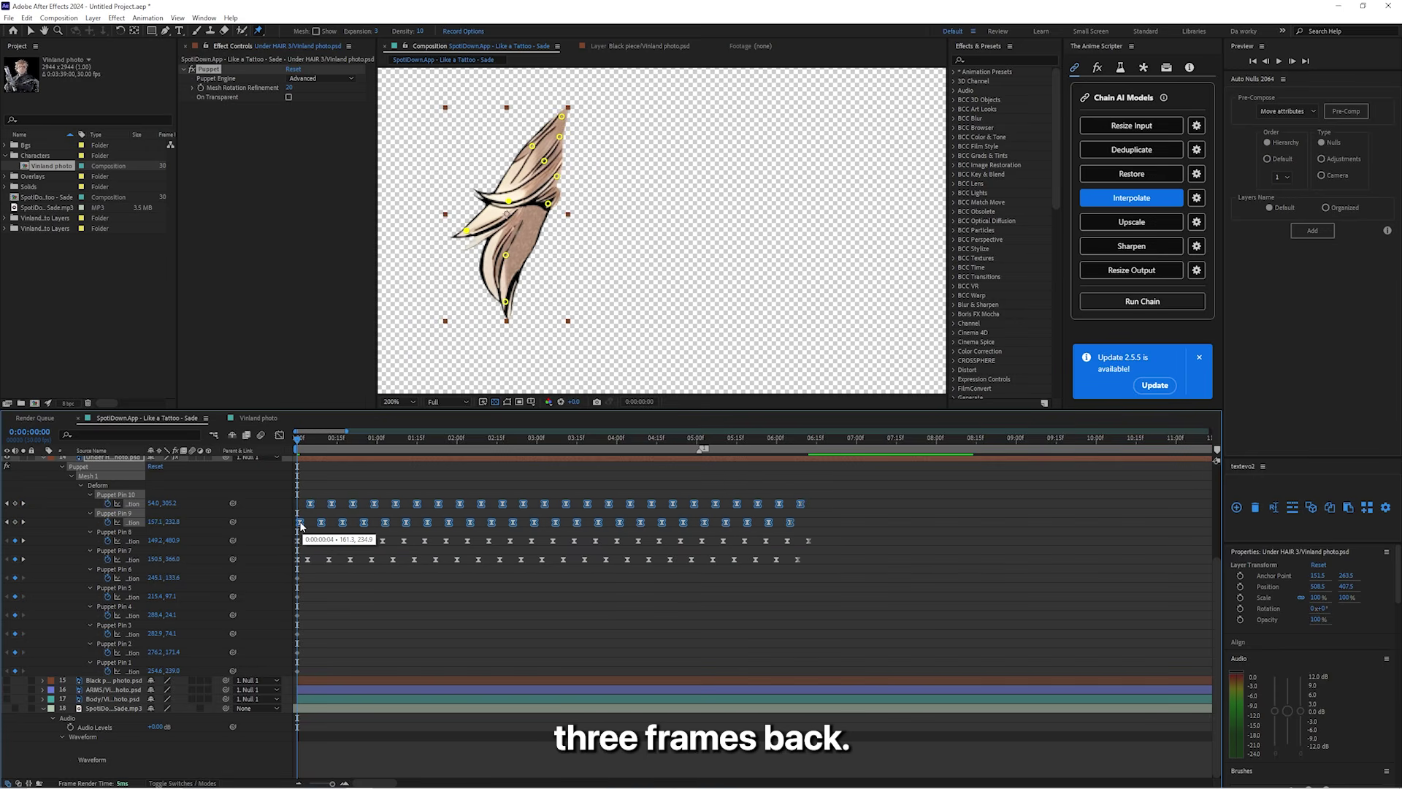
Step: Stretch the swing keyframes of Puppet Pins 7 to 10 proportionally and shift them slightly earlier, ending at about 7 seconds 15 frames
left_click_drag(859, 484, 245, 574)
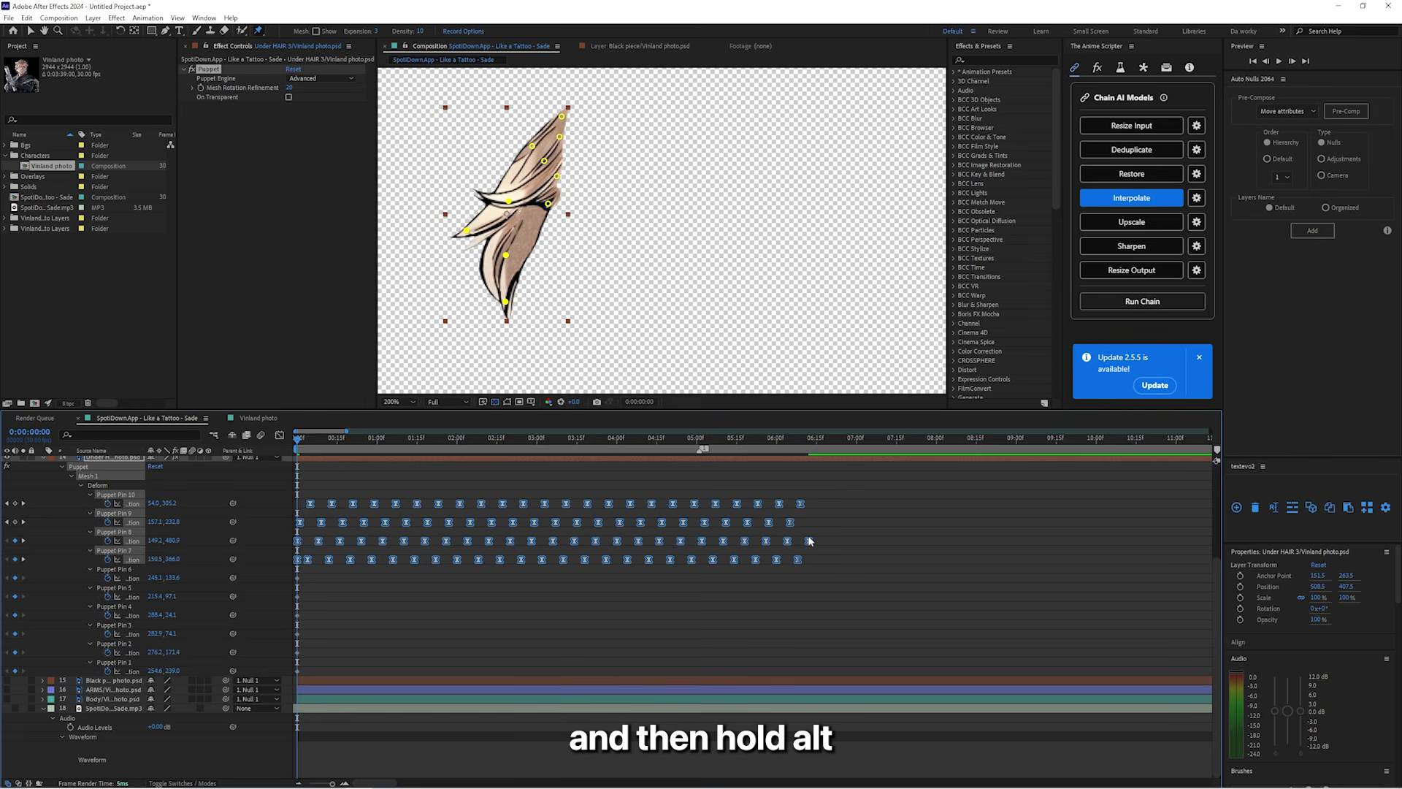
left_click_drag(809, 540, 907, 548)
left_click_drag(364, 504, 352, 504)
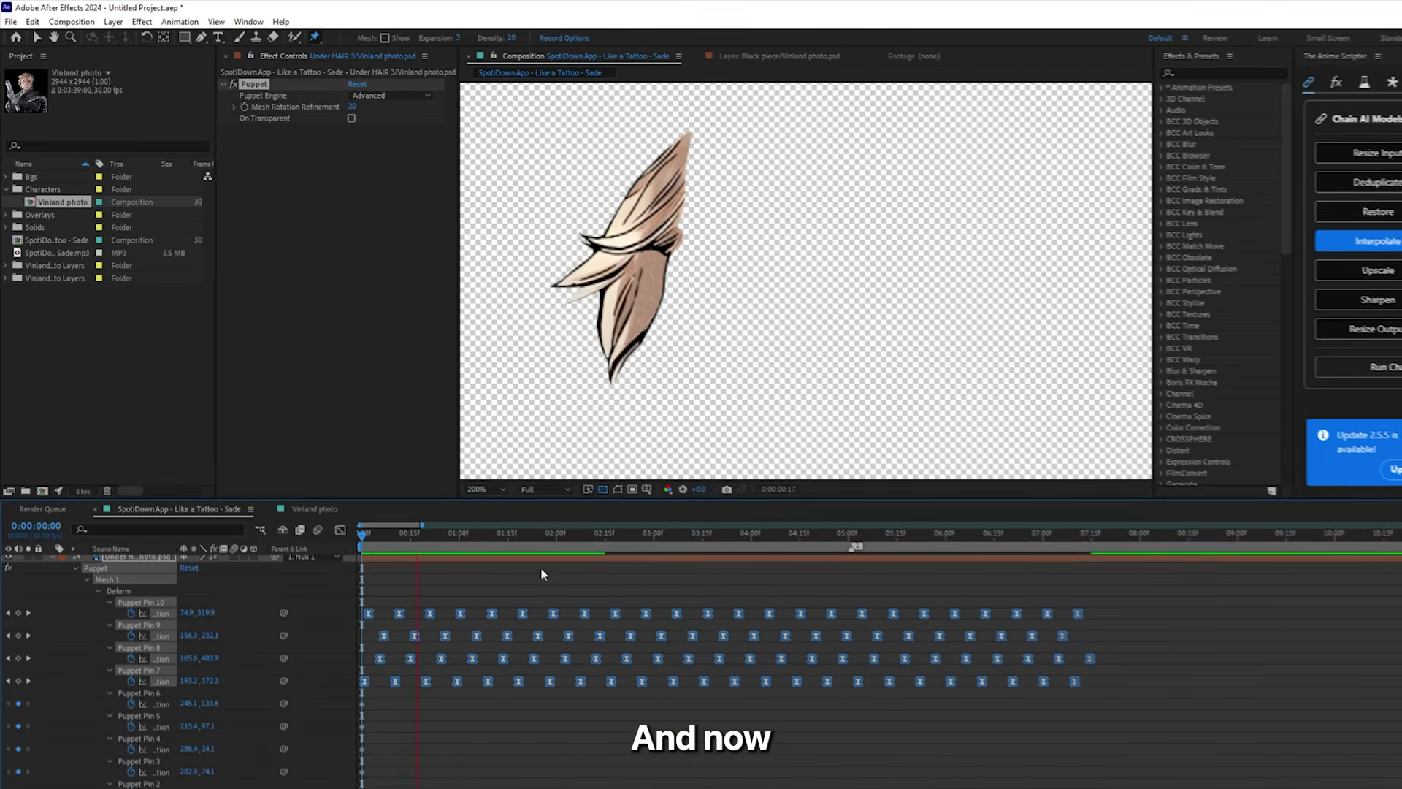
Step: Hide the Under HAIR 3 layer and show the under hair layer directly above it
scroll(682, 276, "down", 4)
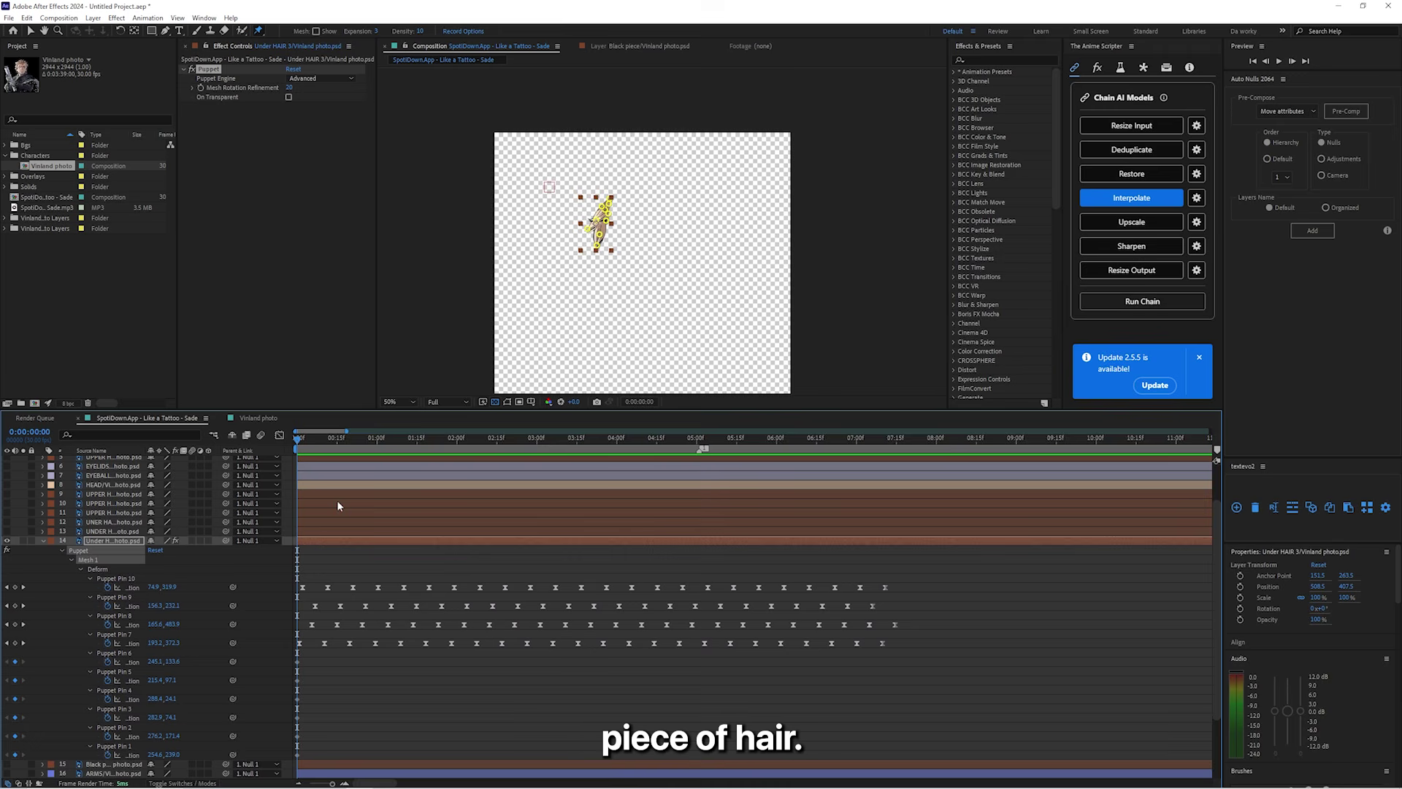
left_click(3, 535)
left_click(3, 545)
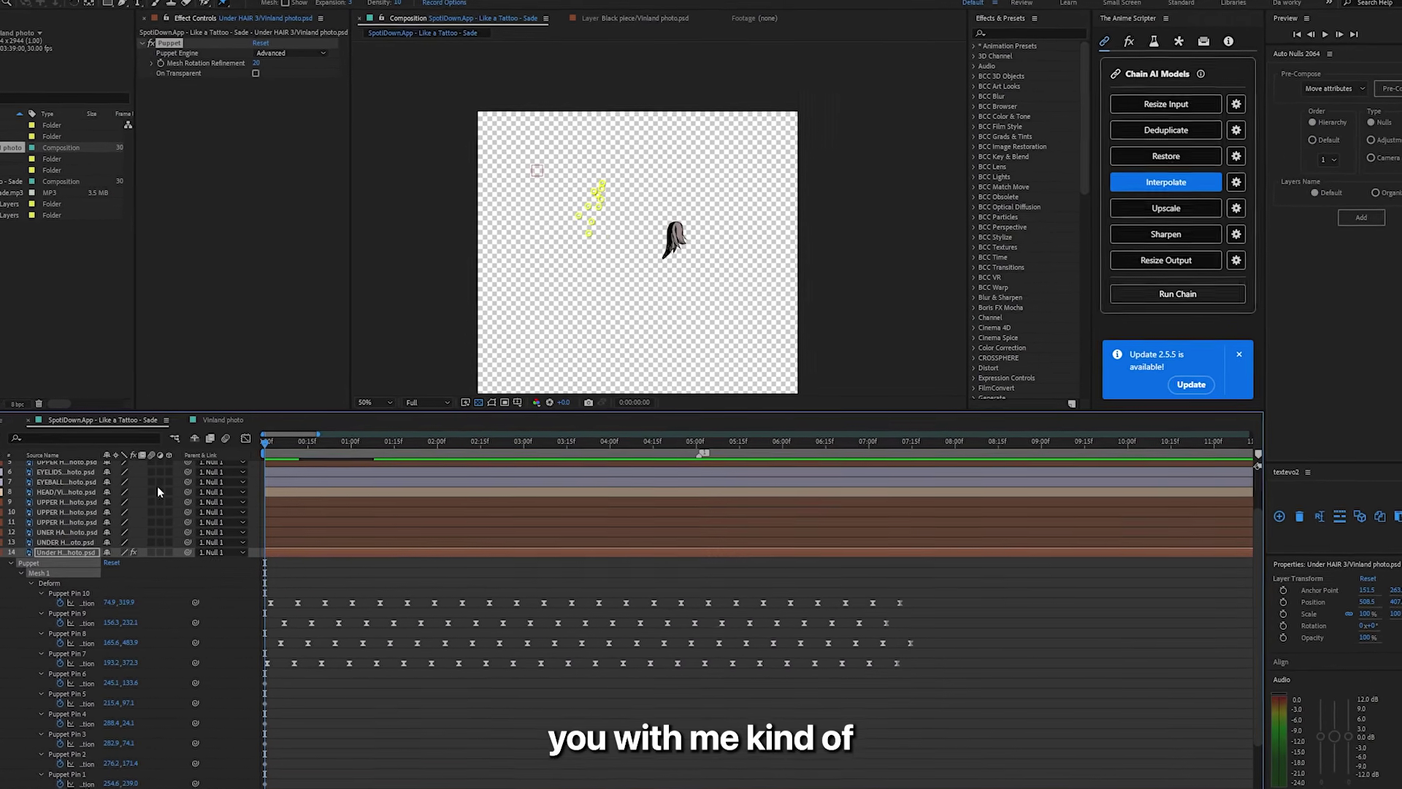
scroll(696, 250, "up", 1)
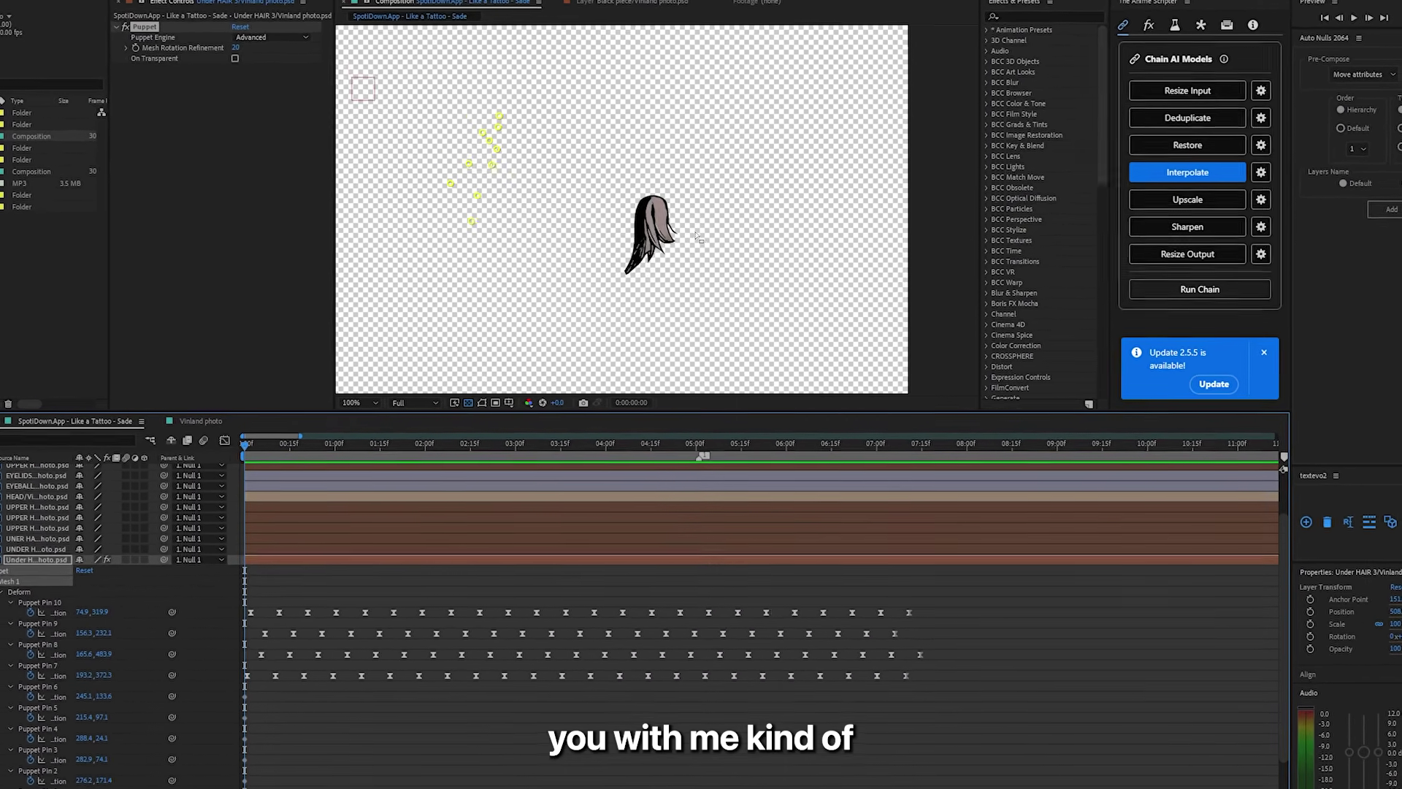
scroll(657, 248, "up", 1)
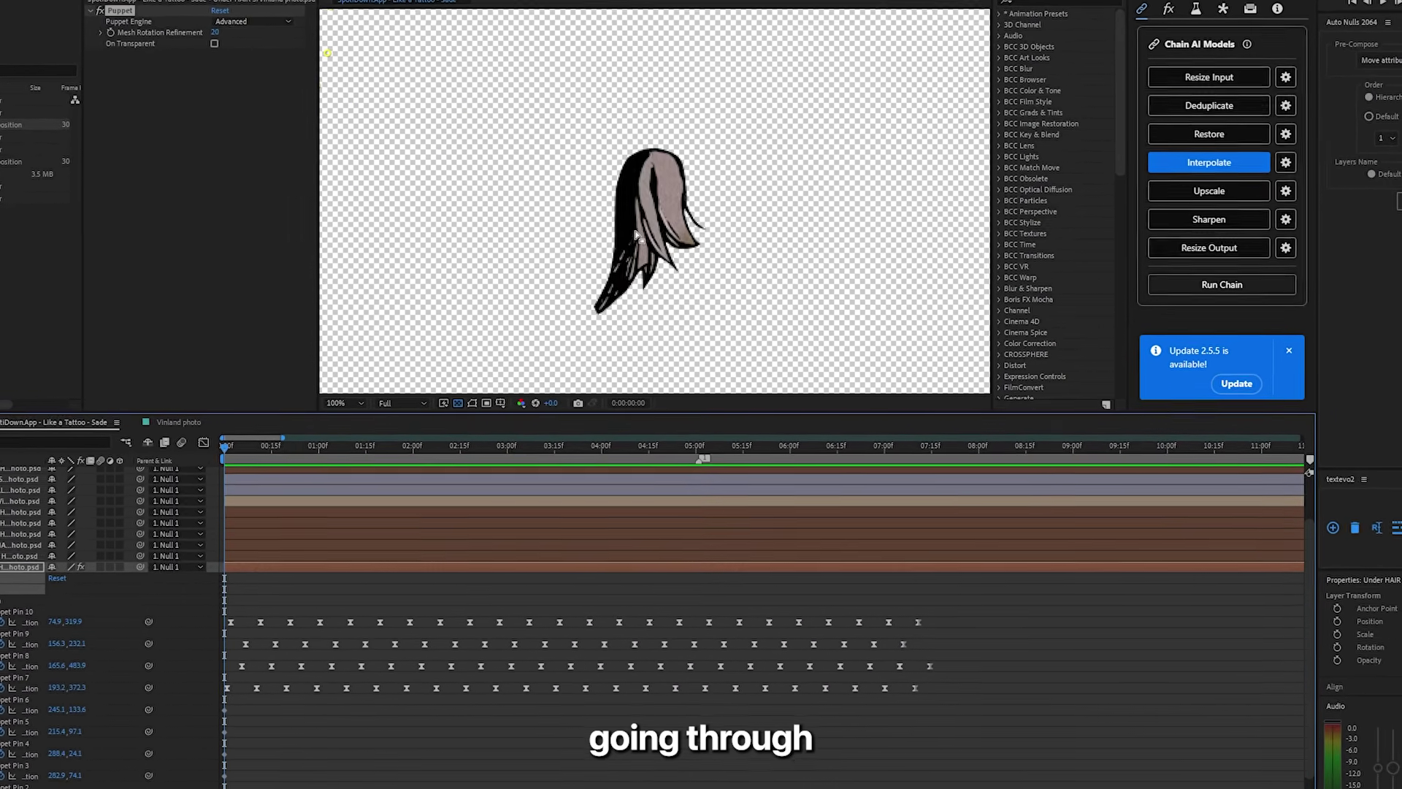
scroll(654, 248, "down", 1)
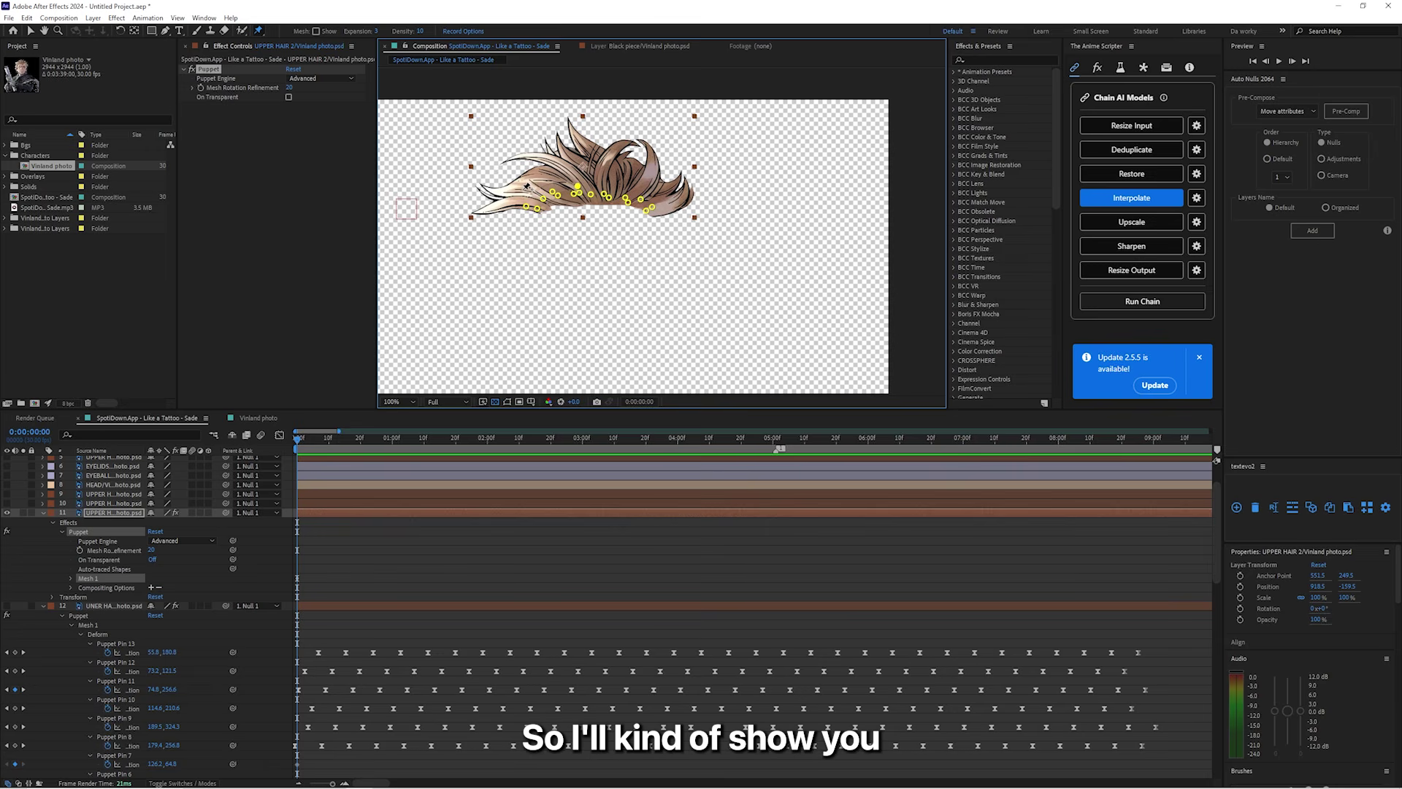
Step: Place puppet pins along the left-hand hair strands and their tips on the UPPER HAIR 2 layer
left_click_drag(580, 189, 582, 200)
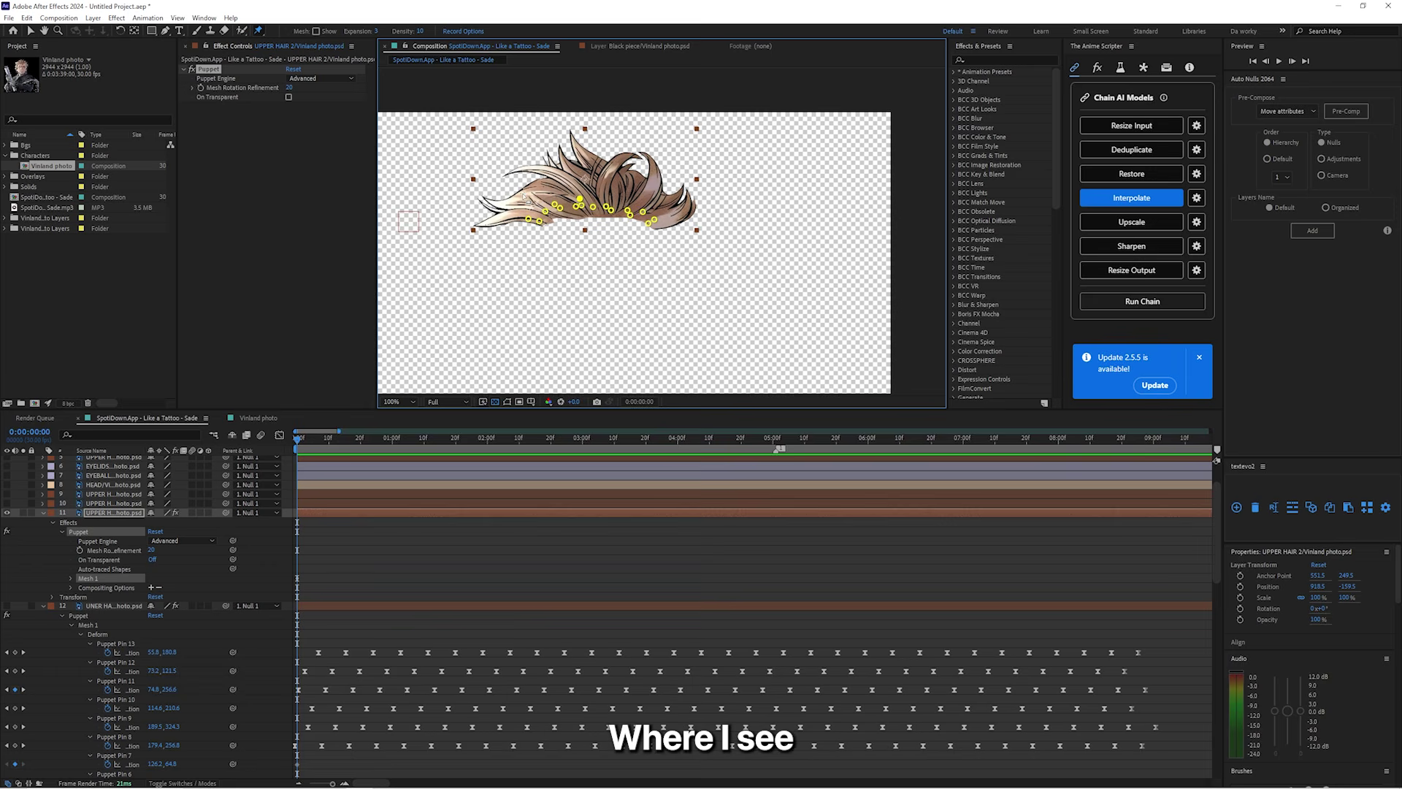
scroll(497, 217, "up", 2)
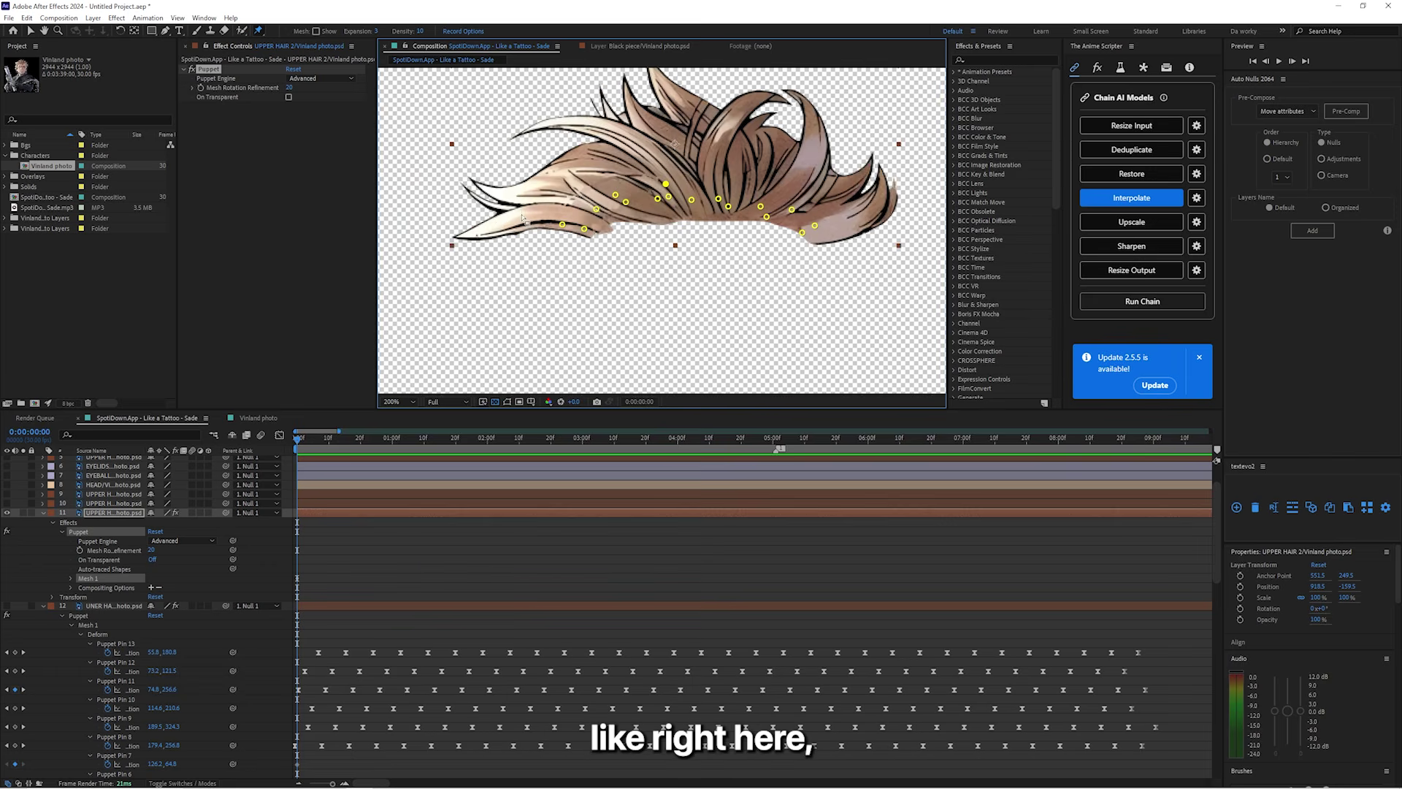
left_click(517, 221)
left_click(479, 235)
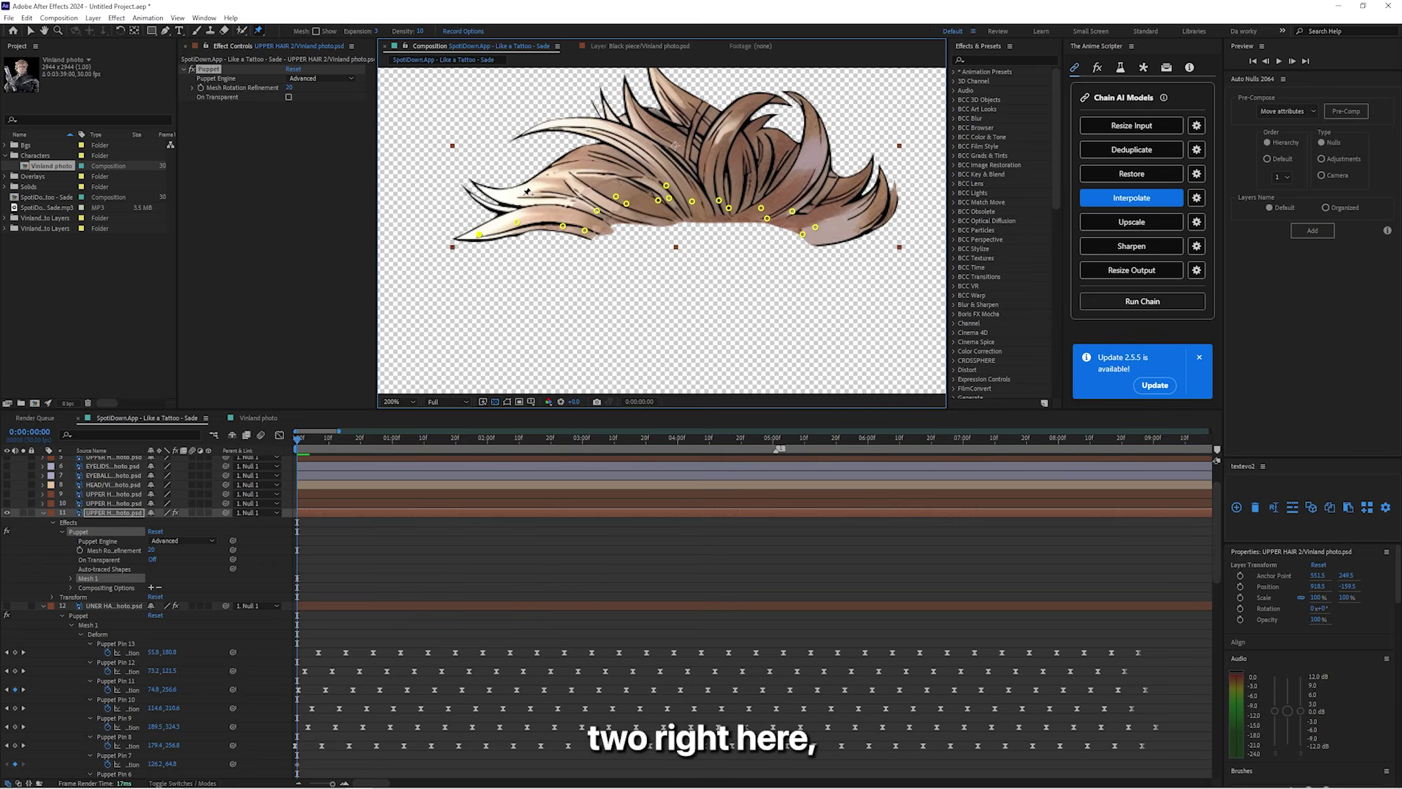
left_click(594, 130)
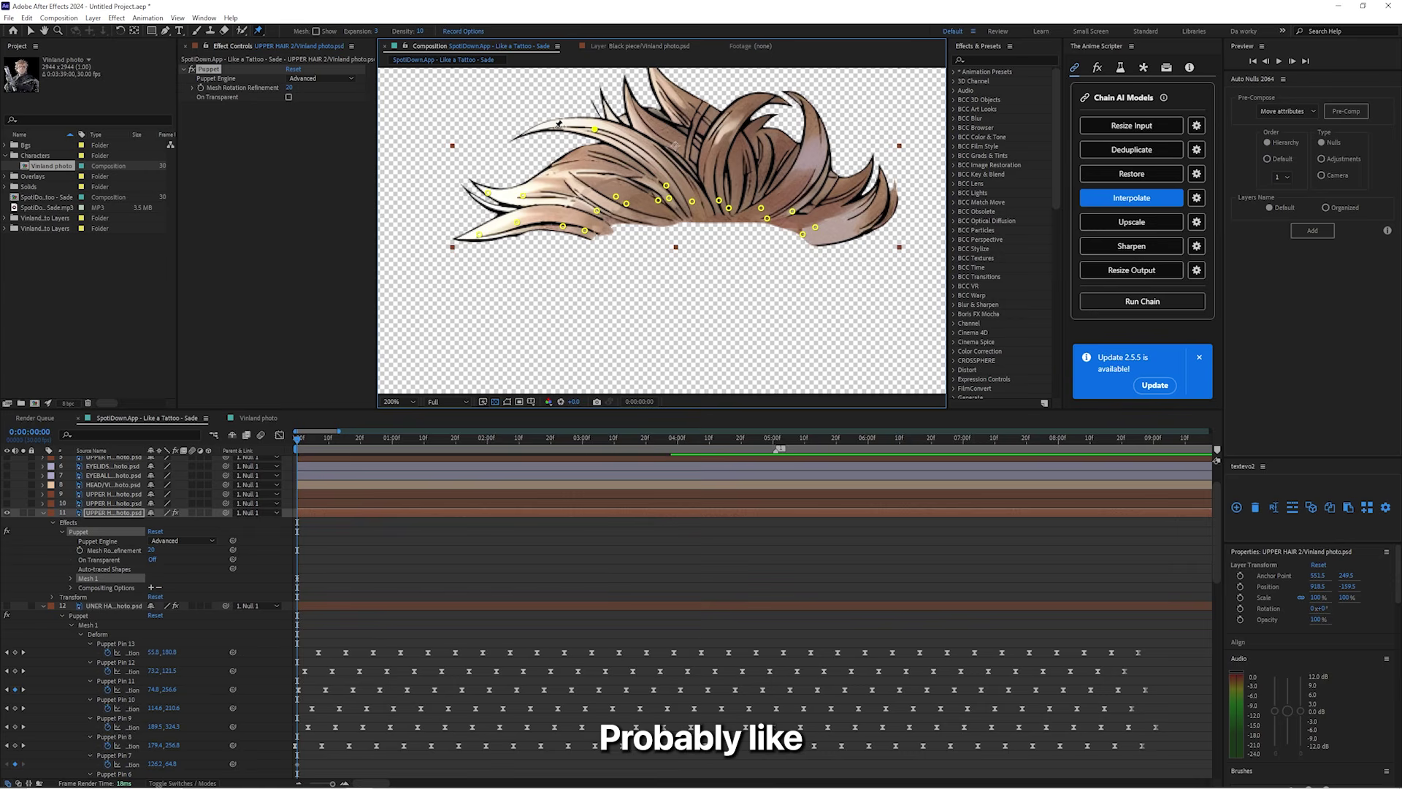
left_click(551, 127)
Step: Add puppet pins along the central spike, the large curls and the right-hand strands of UPPER HAIR 2
scroll(589, 138, "down", 1)
scroll(638, 102, "up", 1)
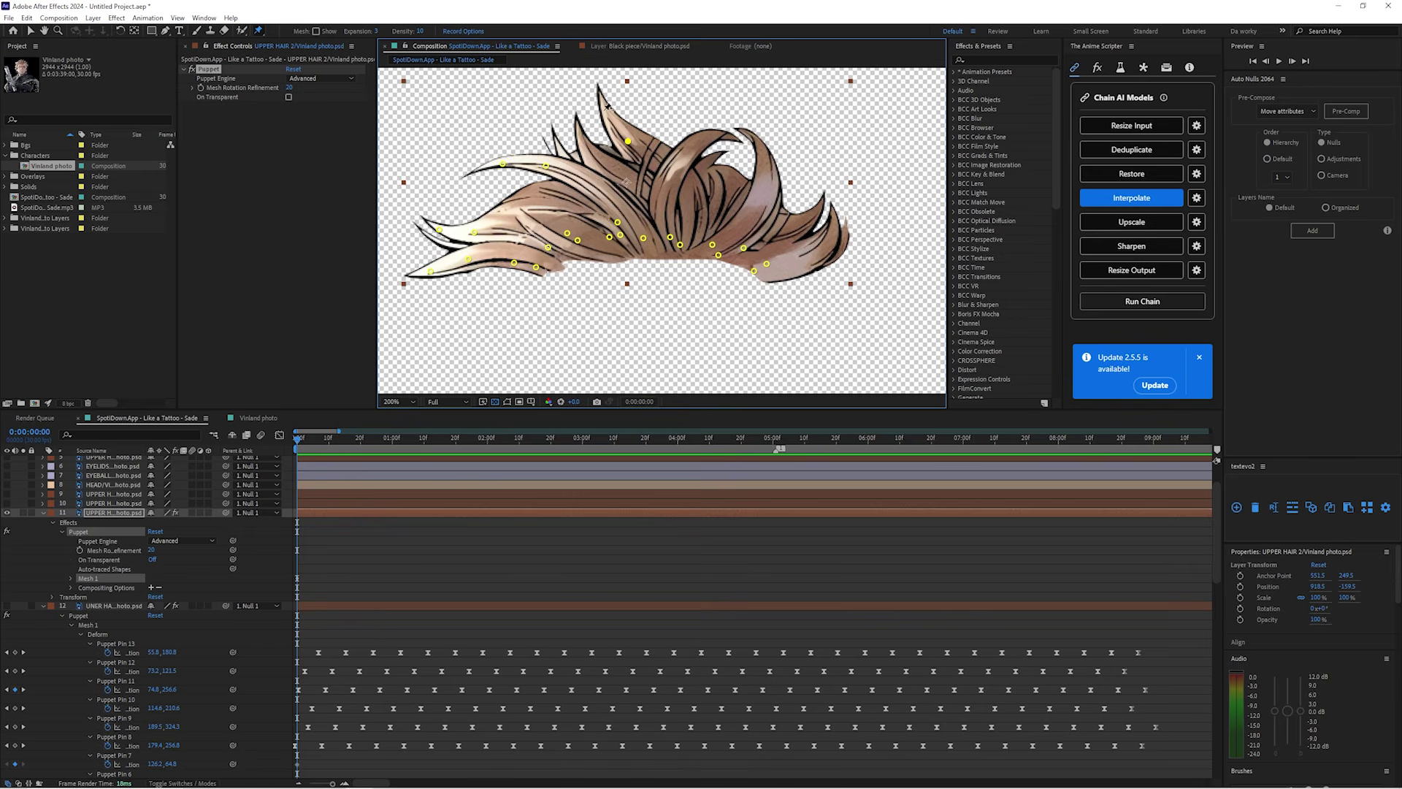
scroll(592, 153, "down", 1)
scroll(643, 150, "up", 1)
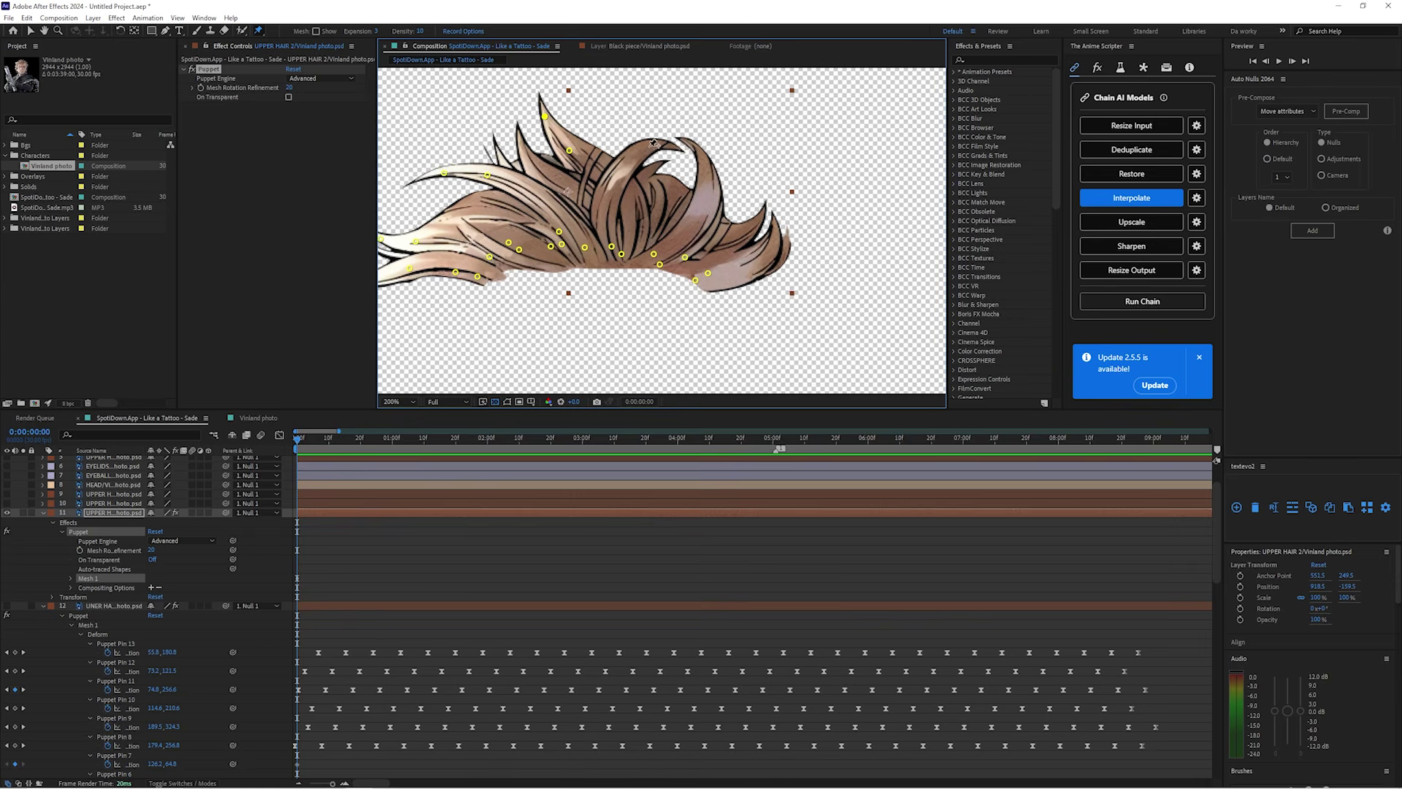
left_click(630, 159)
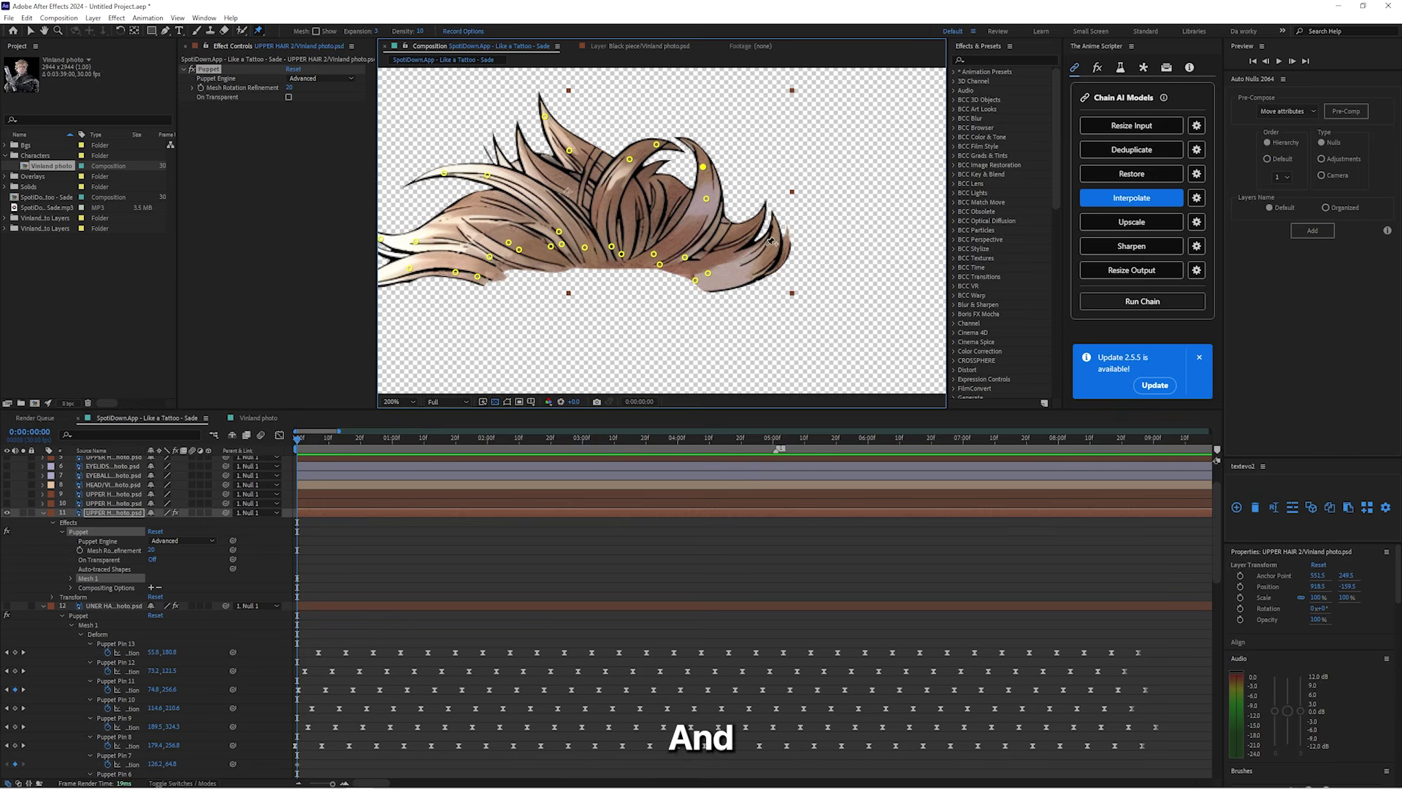
left_click(755, 262)
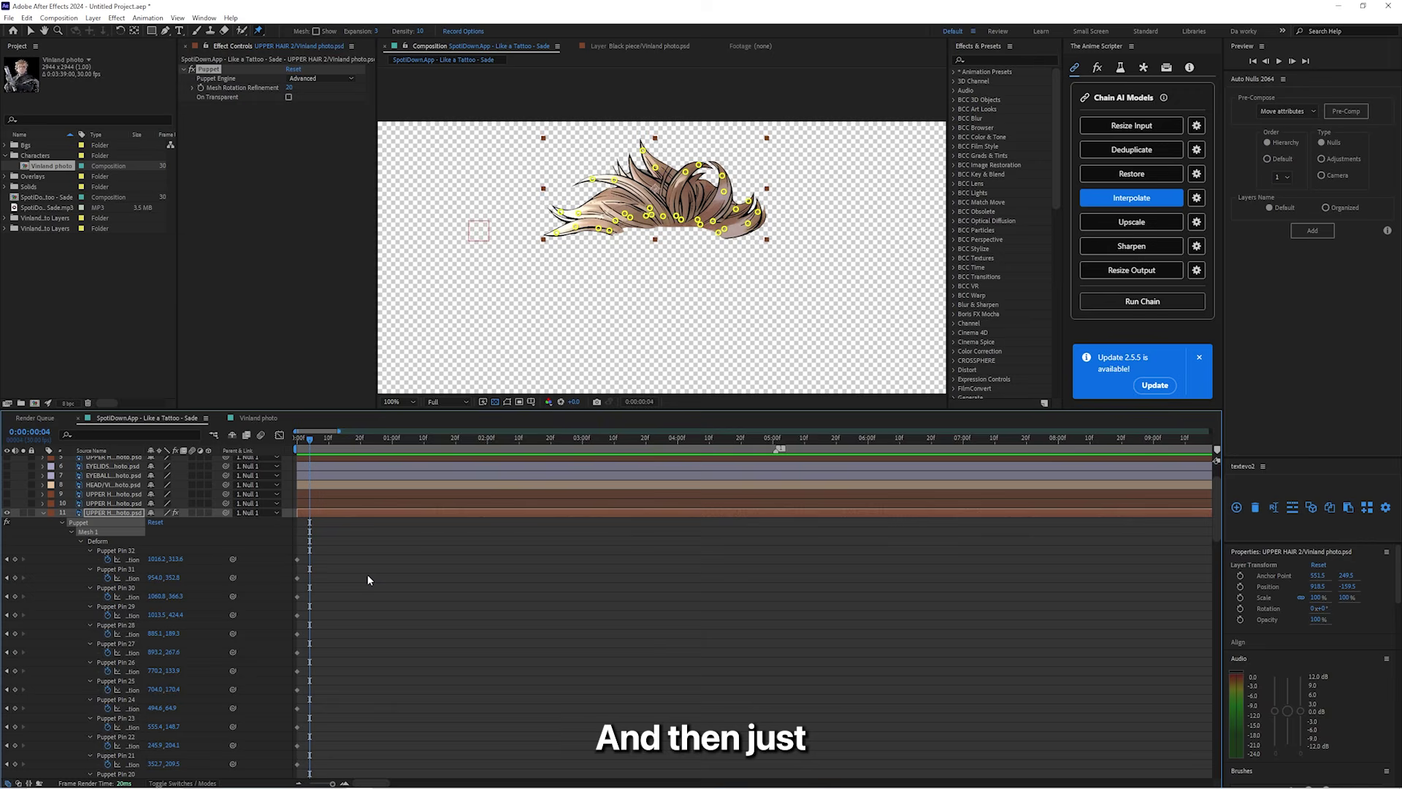
Step: At frame 4, shift the mid-strand puppet pins of UPPER HAIR 2 to start the hair swing
scroll(580, 212, "up", 1)
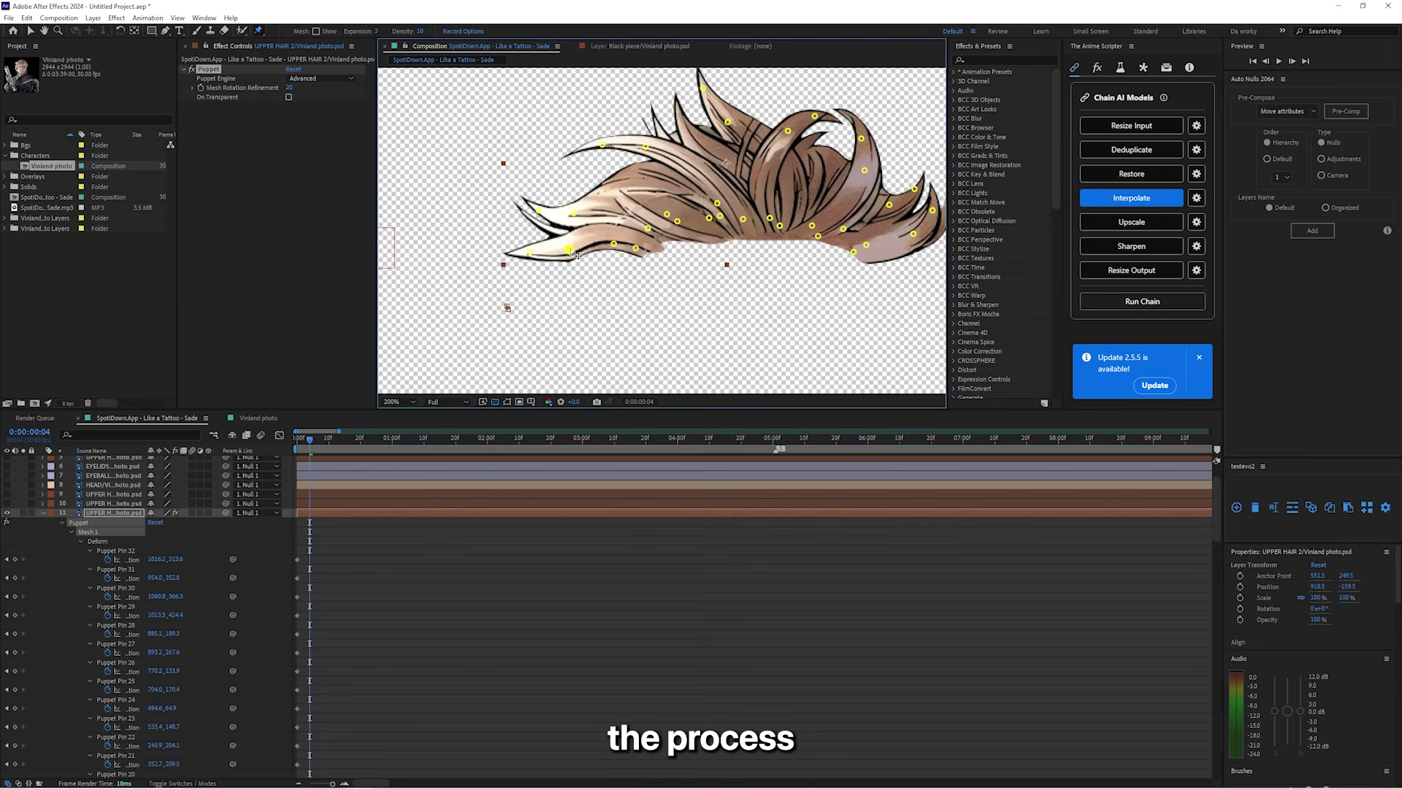
left_click_drag(569, 252, 572, 220)
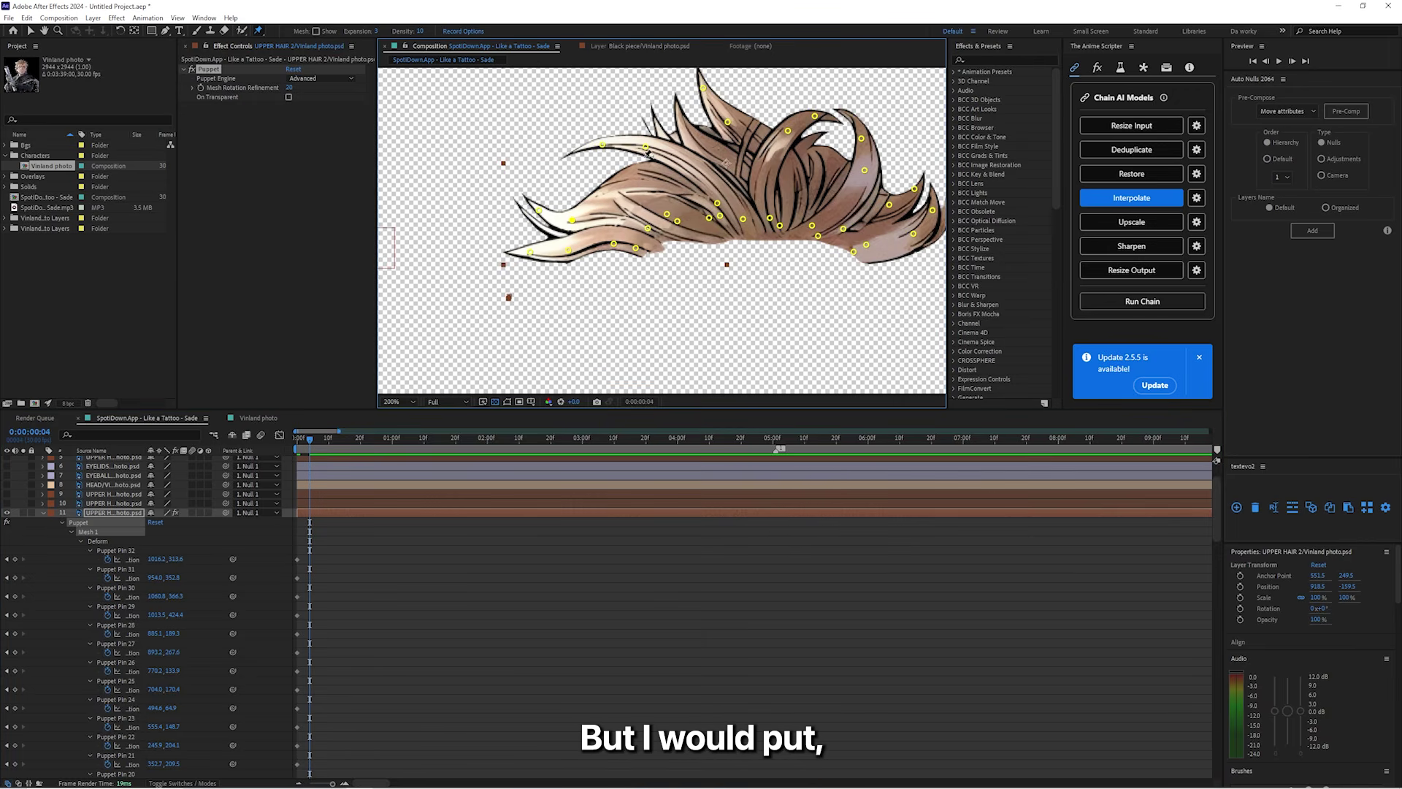
left_click_drag(645, 146, 783, 127)
left_click_drag(865, 170, 872, 173)
left_click_drag(890, 205, 917, 243)
Step: At frame 8, shift the strand-tip puppet pins of UPPER HAIR 2 so the tips follow the swing
key("Page_Down")
key("Page_Down")
key("Page_Down")
key("Page_Down")
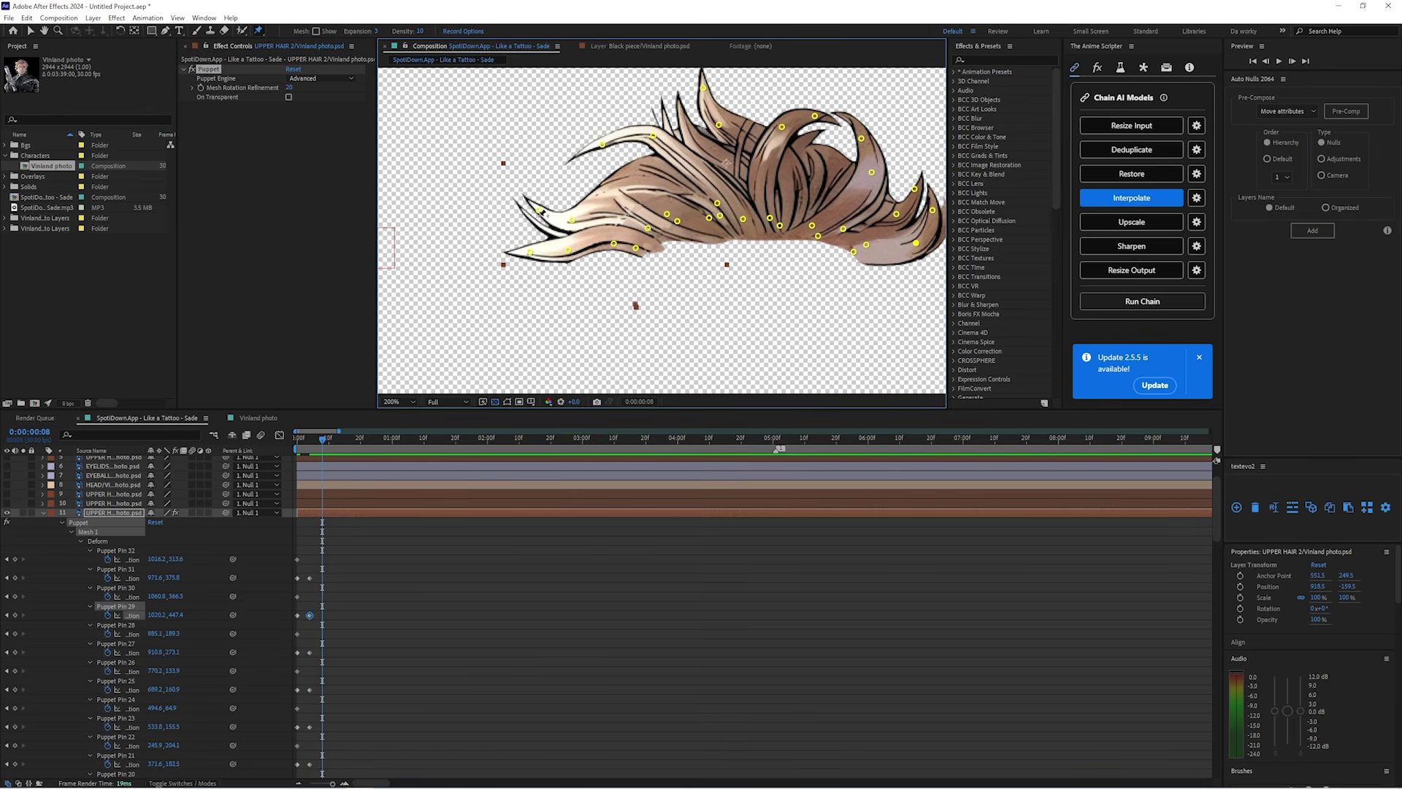
left_click_drag(539, 210, 538, 219)
left_click_drag(530, 252, 531, 258)
left_click_drag(603, 145, 603, 129)
left_click_drag(703, 87, 693, 94)
left_click_drag(815, 116, 872, 141)
left_click_drag(920, 219, 745, 182)
Step: At frame 12, swing the mid-strand puppet pins of UPPER HAIR 2 back in the opposite direction
key("Page_Down")
key("Page_Down")
key("Page_Down")
key("Page_Down")
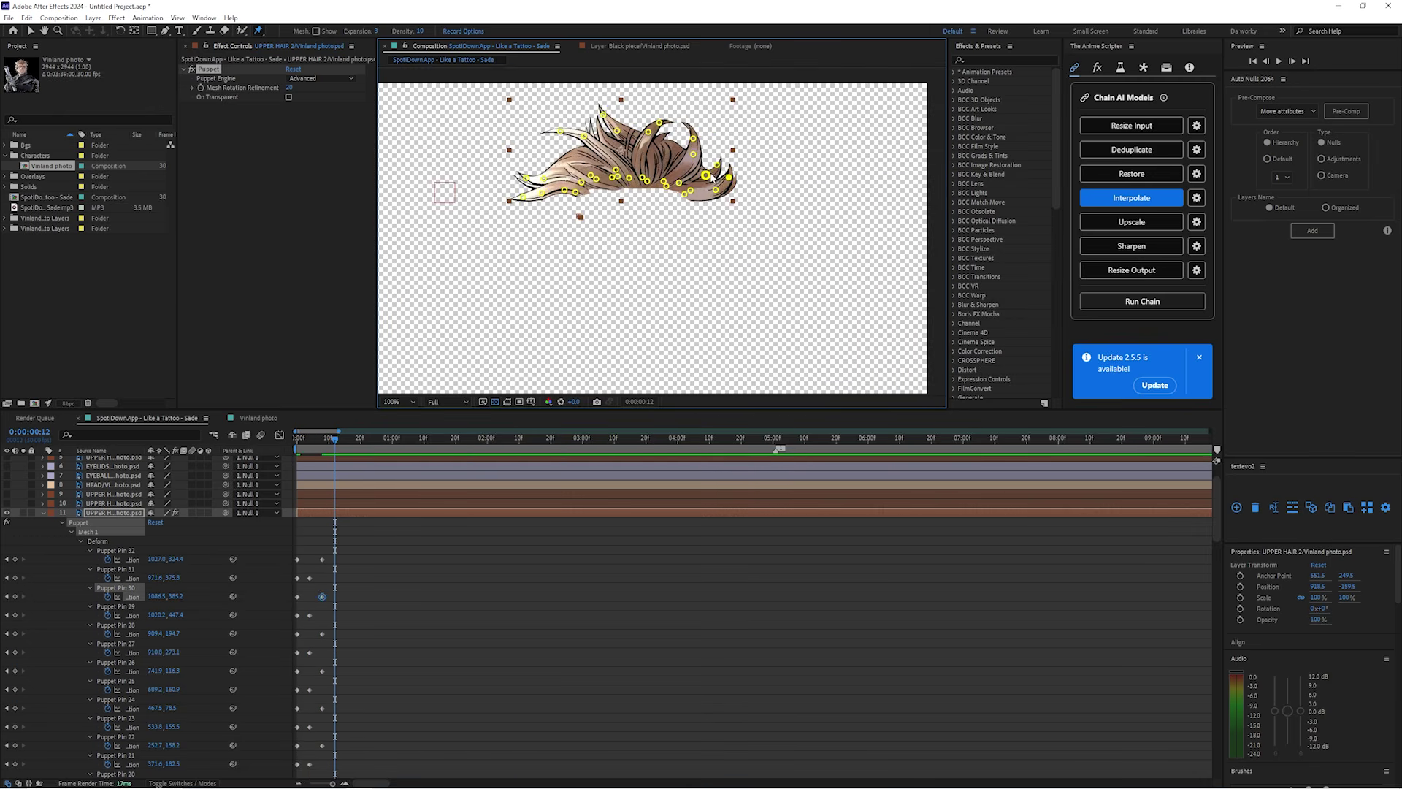
scroll(721, 181, "up", 2)
left_click_drag(695, 257, 687, 242)
scroll(720, 241, "down", 1)
left_click_drag(663, 178, 652, 175)
left_click_drag(573, 133, 515, 126)
mouse_move(515, 127)
left_mouse_down()
mouse_move(581, 113)
mouse_move(502, 134)
left_mouse_up()
left_click_drag(502, 134, 593, 72)
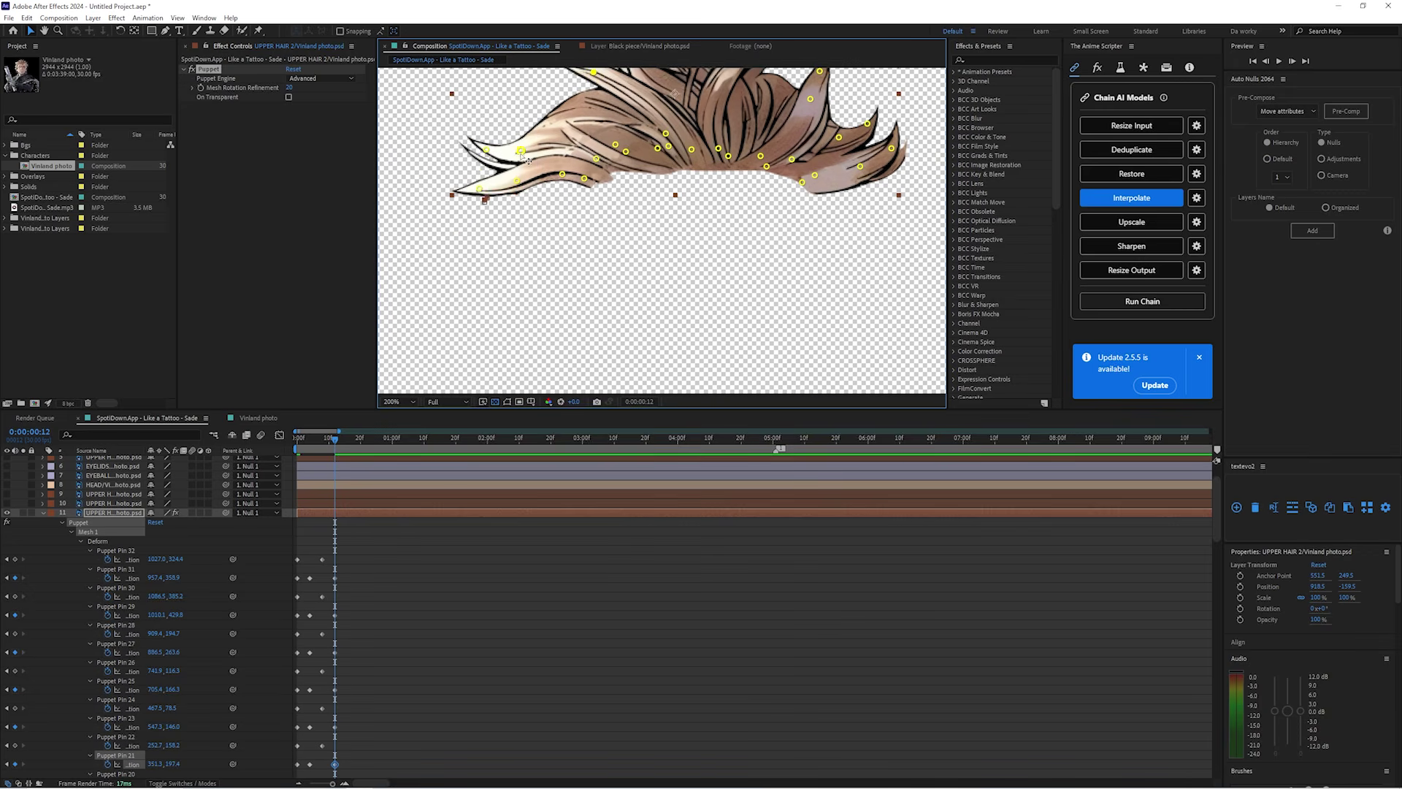
left_click_drag(515, 182, 480, 179)
Step: At frame 16, swing back the tip pins of the left-hand strands and the tall spike
key("Page_Down")
key("Page_Down")
key("Page_Down")
left_click_drag(487, 150, 487, 142)
scroll(494, 175, "down", 2)
scroll(519, 137, "up", 2)
left_click_drag(348, 440, 350, 450)
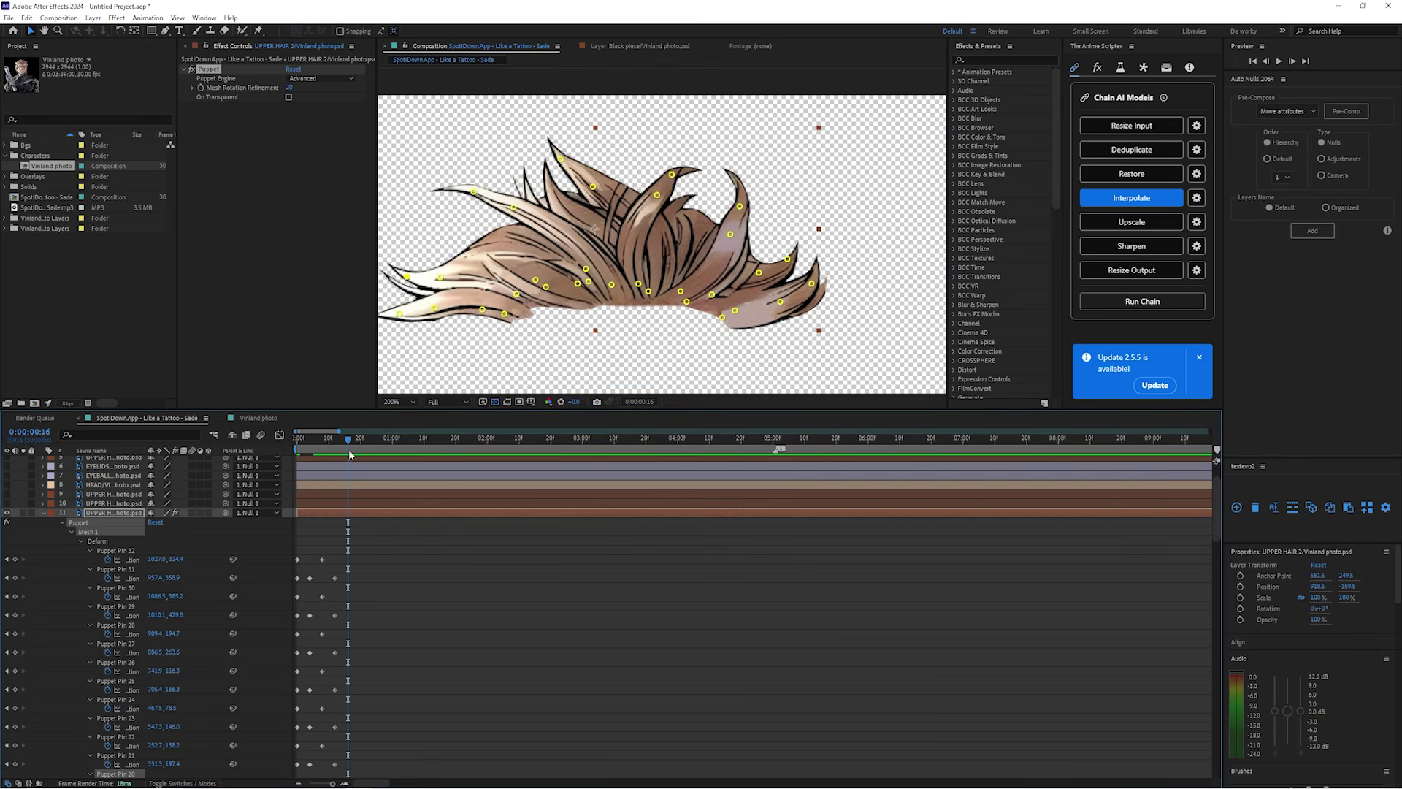
left_click_drag(474, 192, 469, 202)
left_click_drag(560, 158, 572, 155)
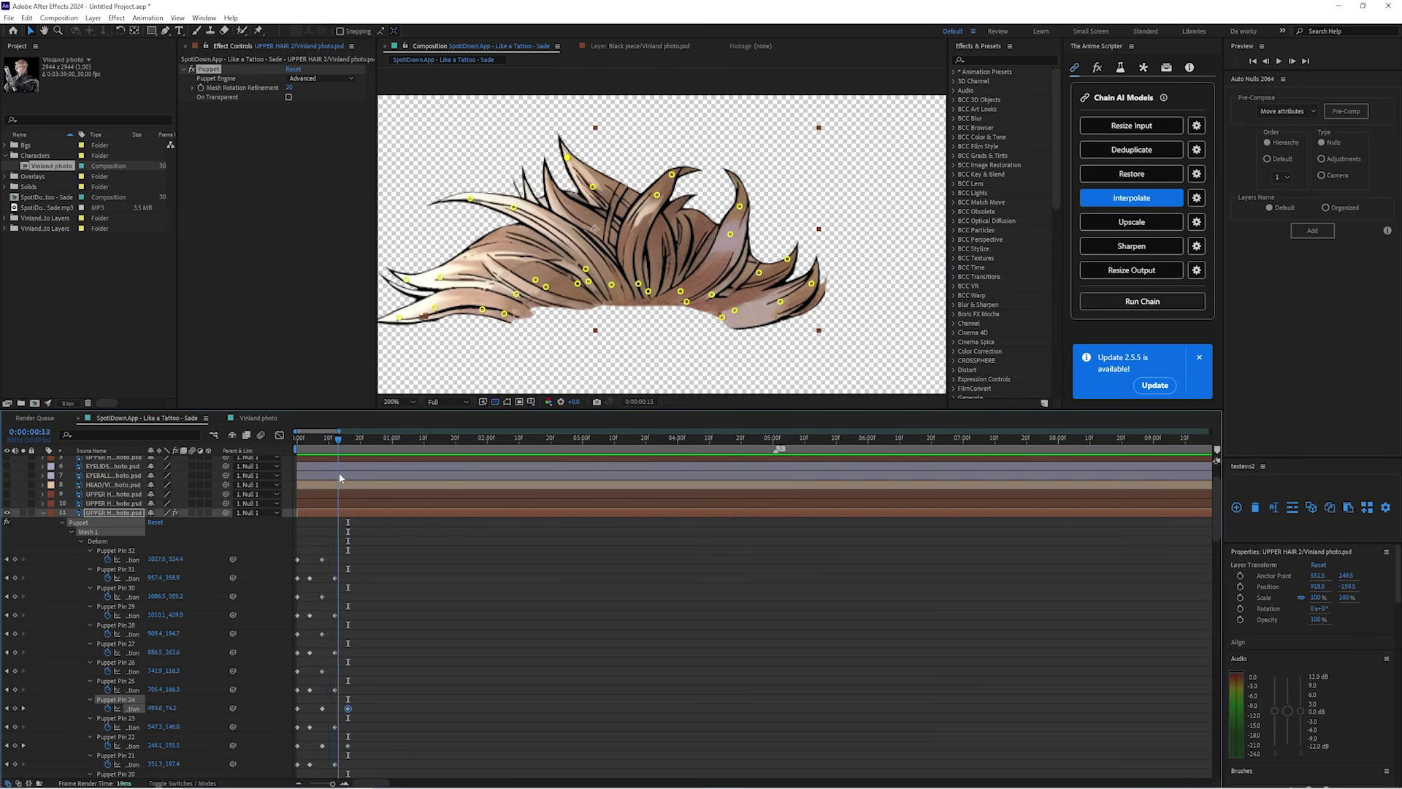
Step: Swing back the tip pins of the curls and right-hand strands at frame 16
left_click_drag(672, 174, 681, 179)
left_click_drag(740, 206, 730, 206)
left_click_drag(350, 443, 347, 446)
left_click_drag(812, 283, 807, 274)
left_click_drag(787, 259, 780, 253)
Step: Select the swing keyframes after frame 0 across the animated puppet pins of UPPER HAIR 2
scroll(325, 582, "up", 2)
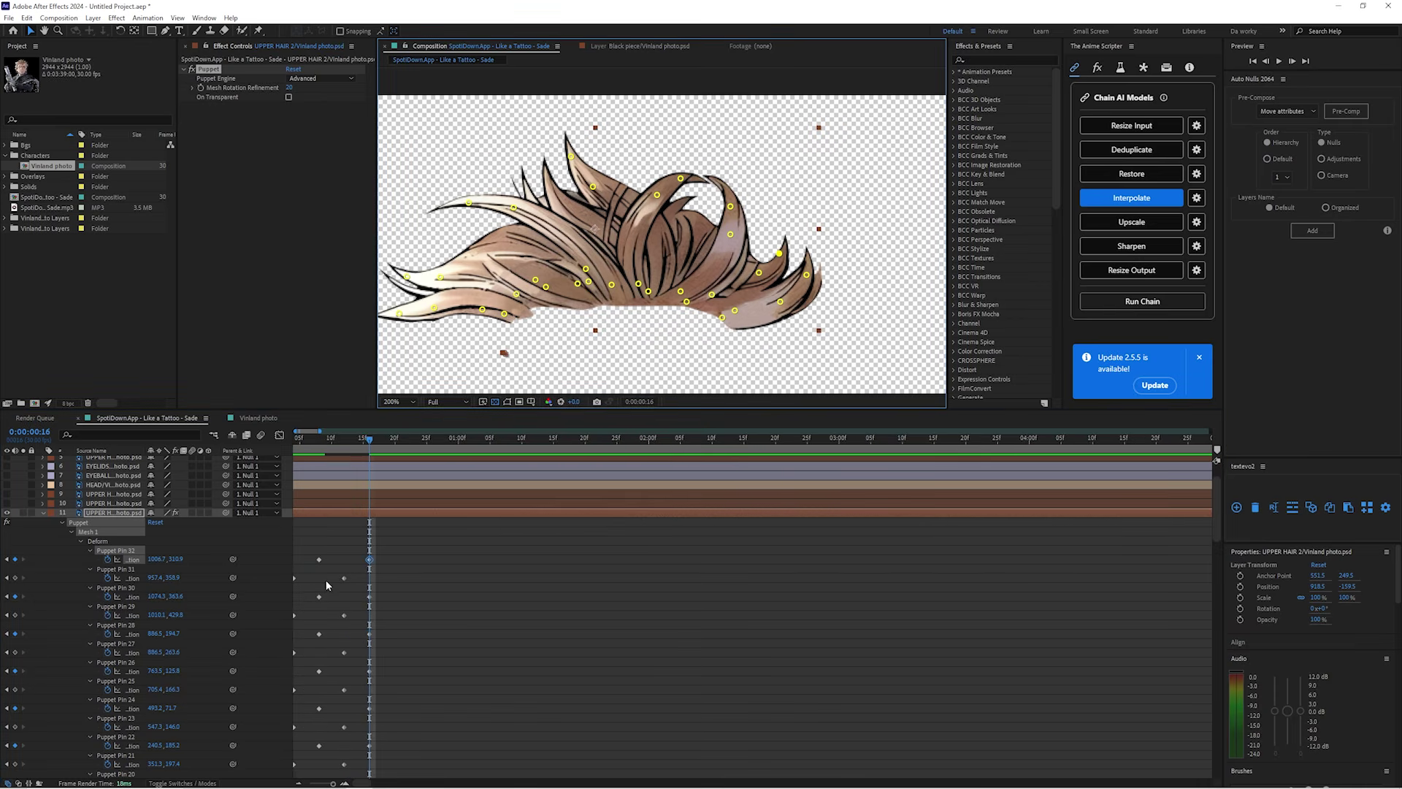
scroll(409, 555, "down", 2)
left_click_drag(431, 471, 319, 786)
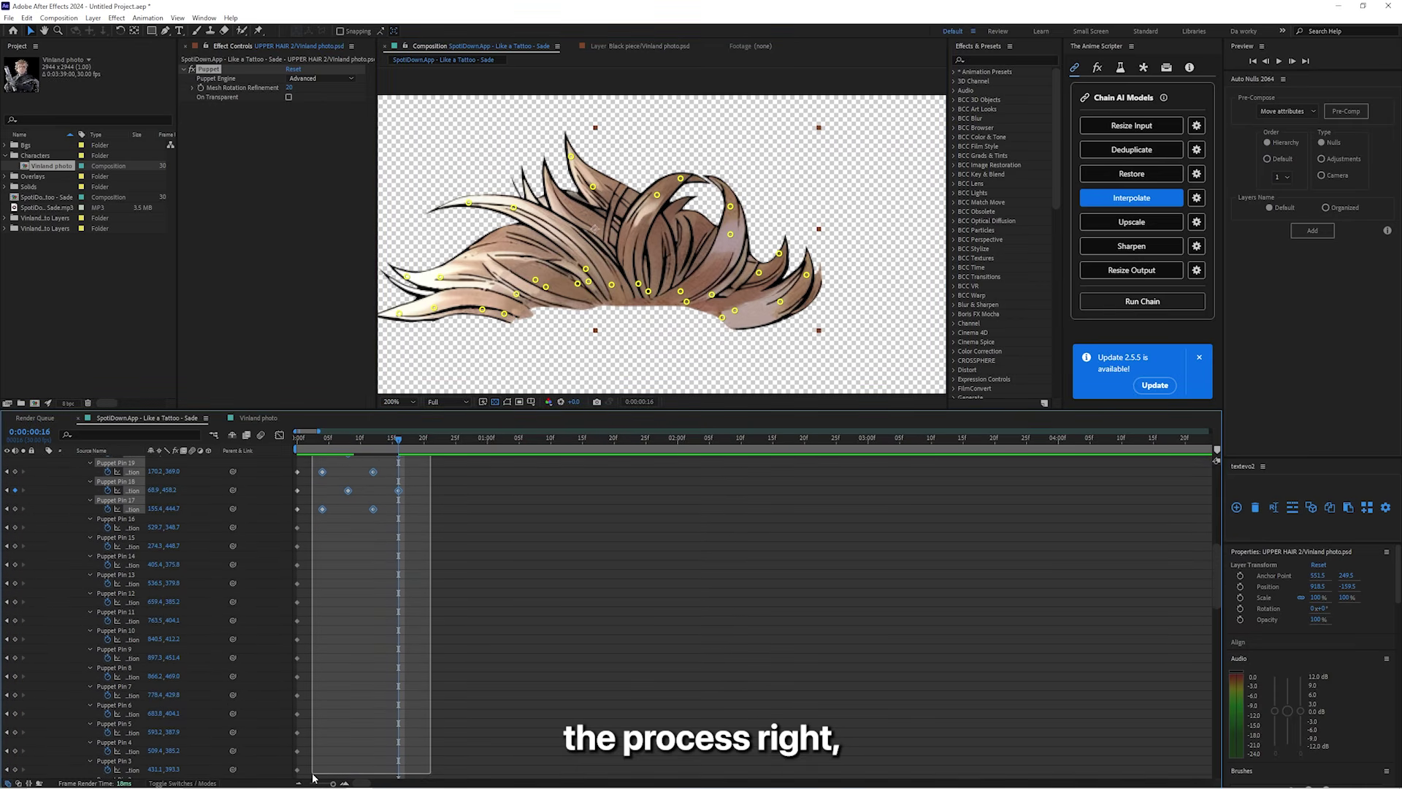
scroll(365, 621, "down", 1)
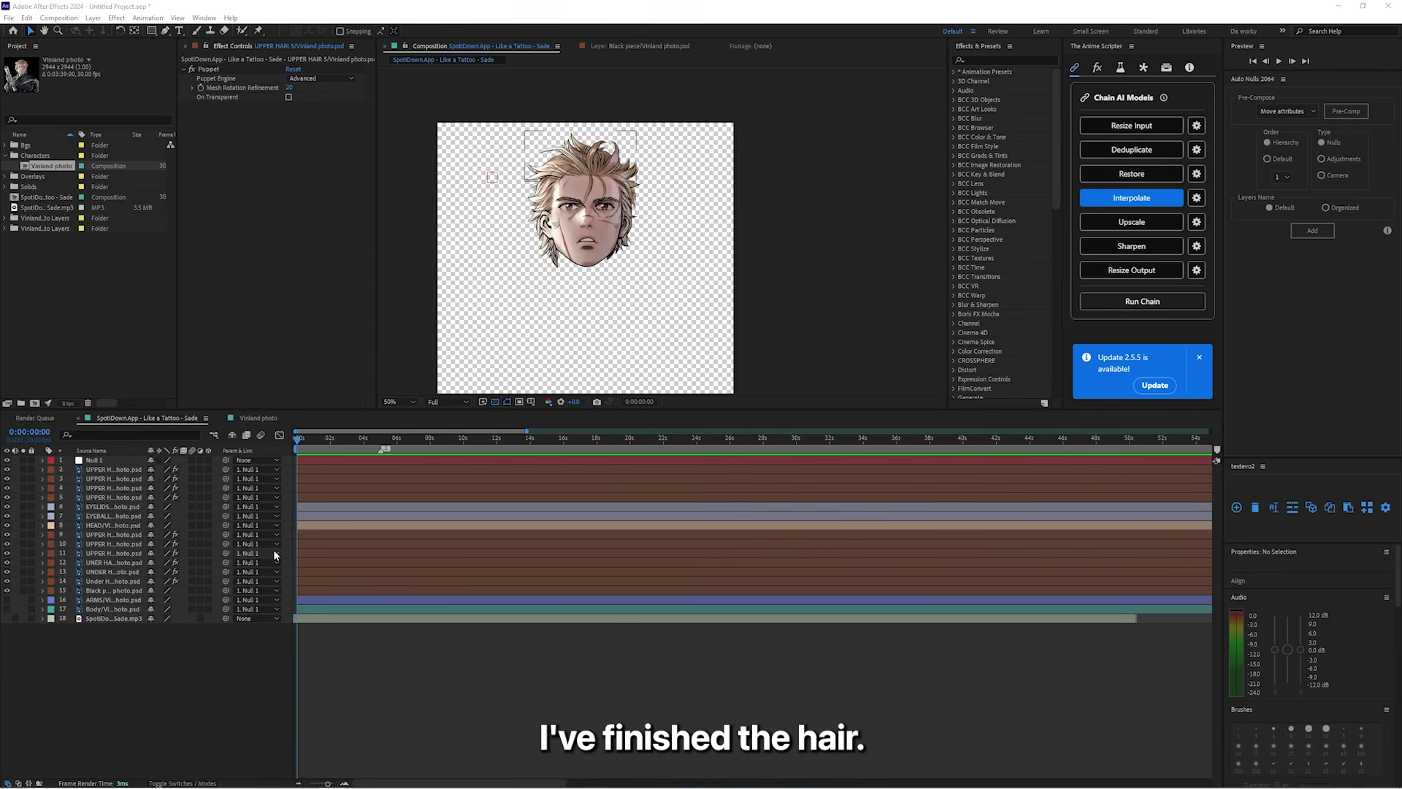
Step: Preview the finished hair animation on the whole head from the start of the composition
key("space")
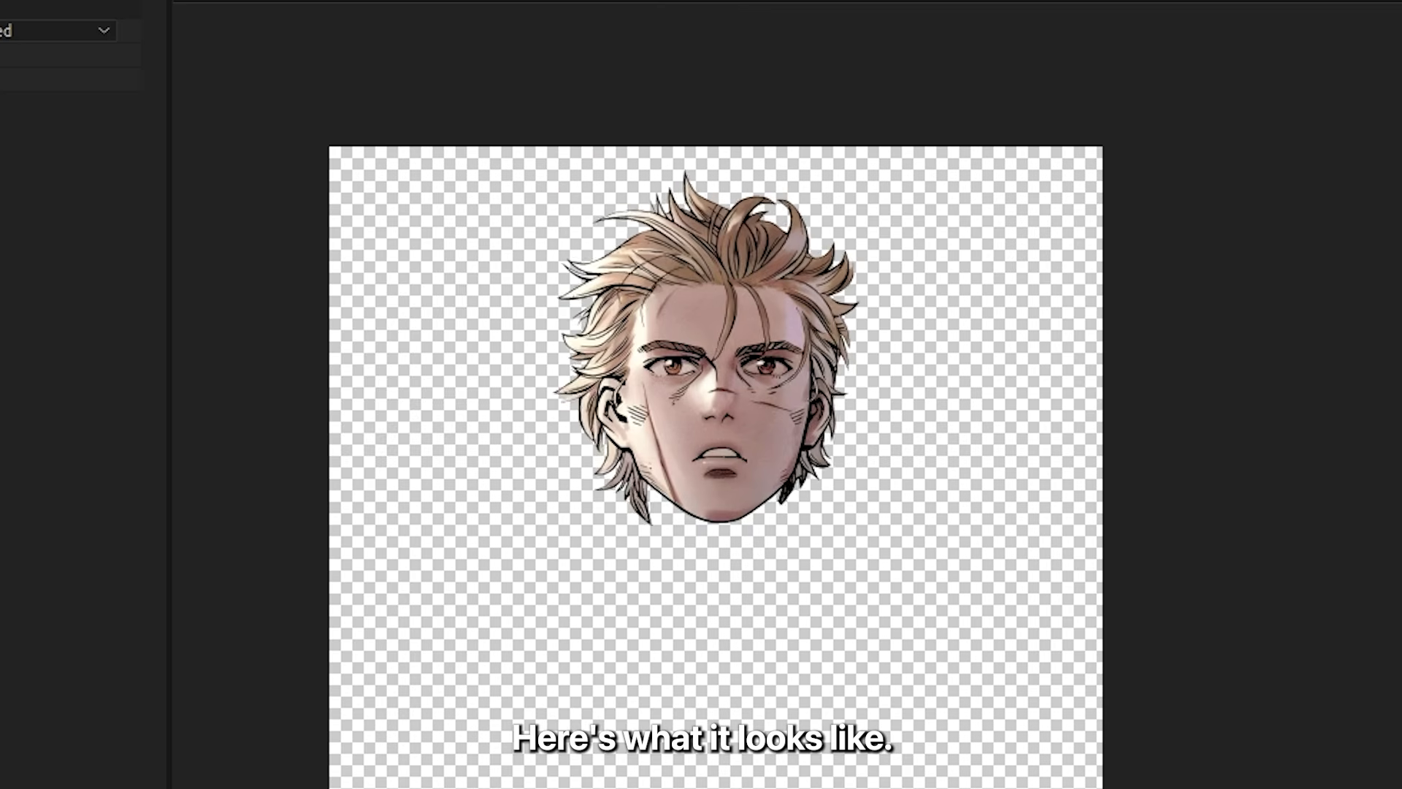
scroll(771, 326, "up", 2)
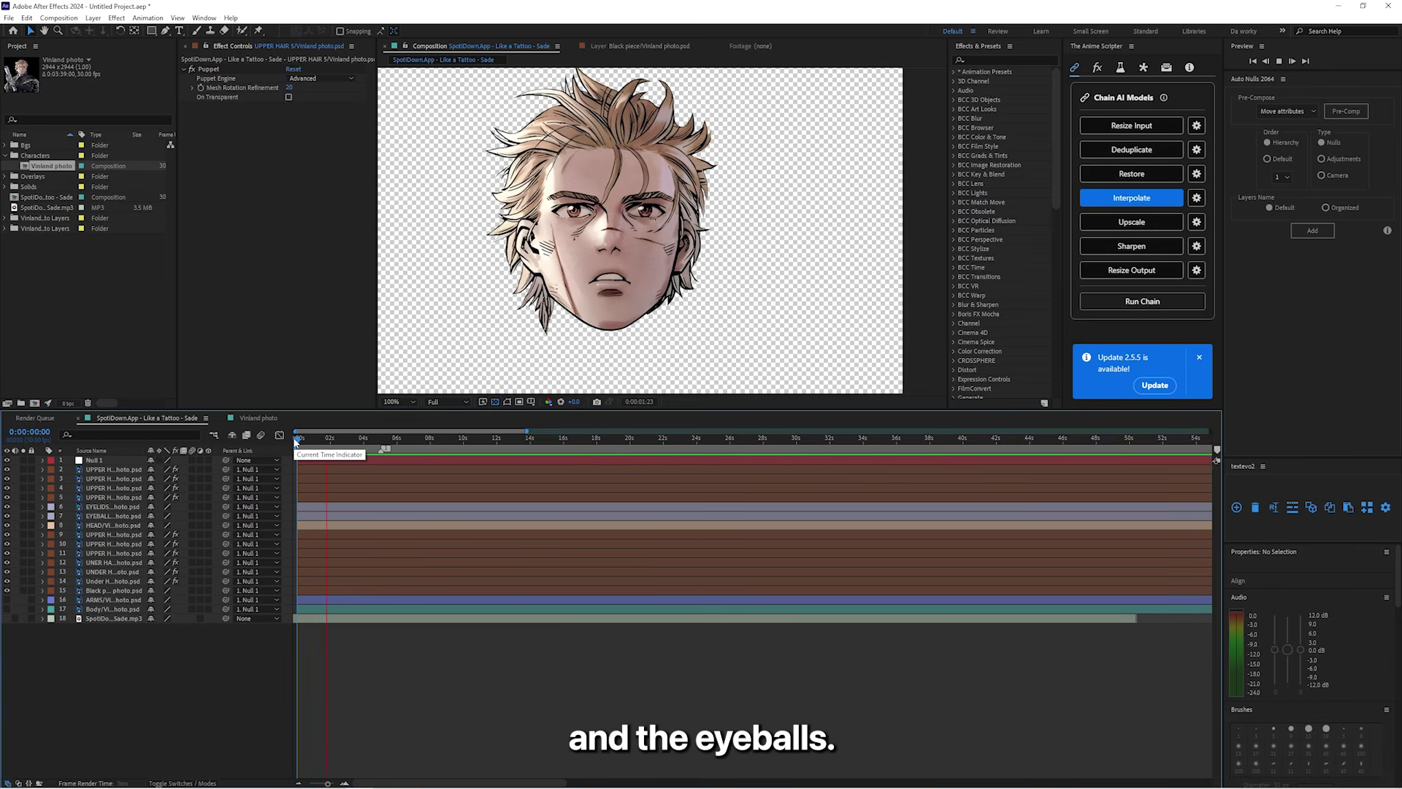
left_click(319, 439)
Step: Choose the Puppet Pin tool and show only the EYELIDS layer
left_click(339, 507)
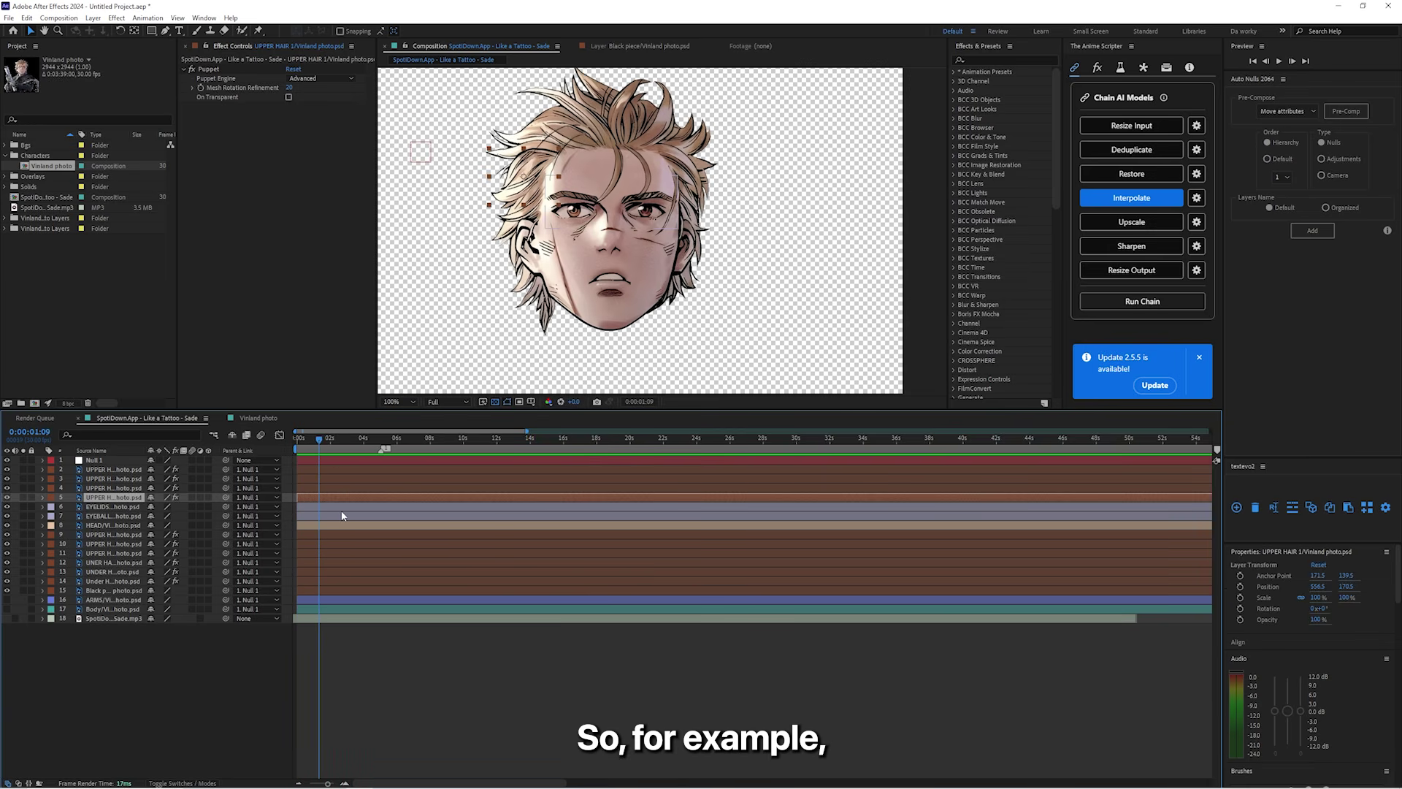
left_click(259, 31)
left_click(8, 507, "alt")
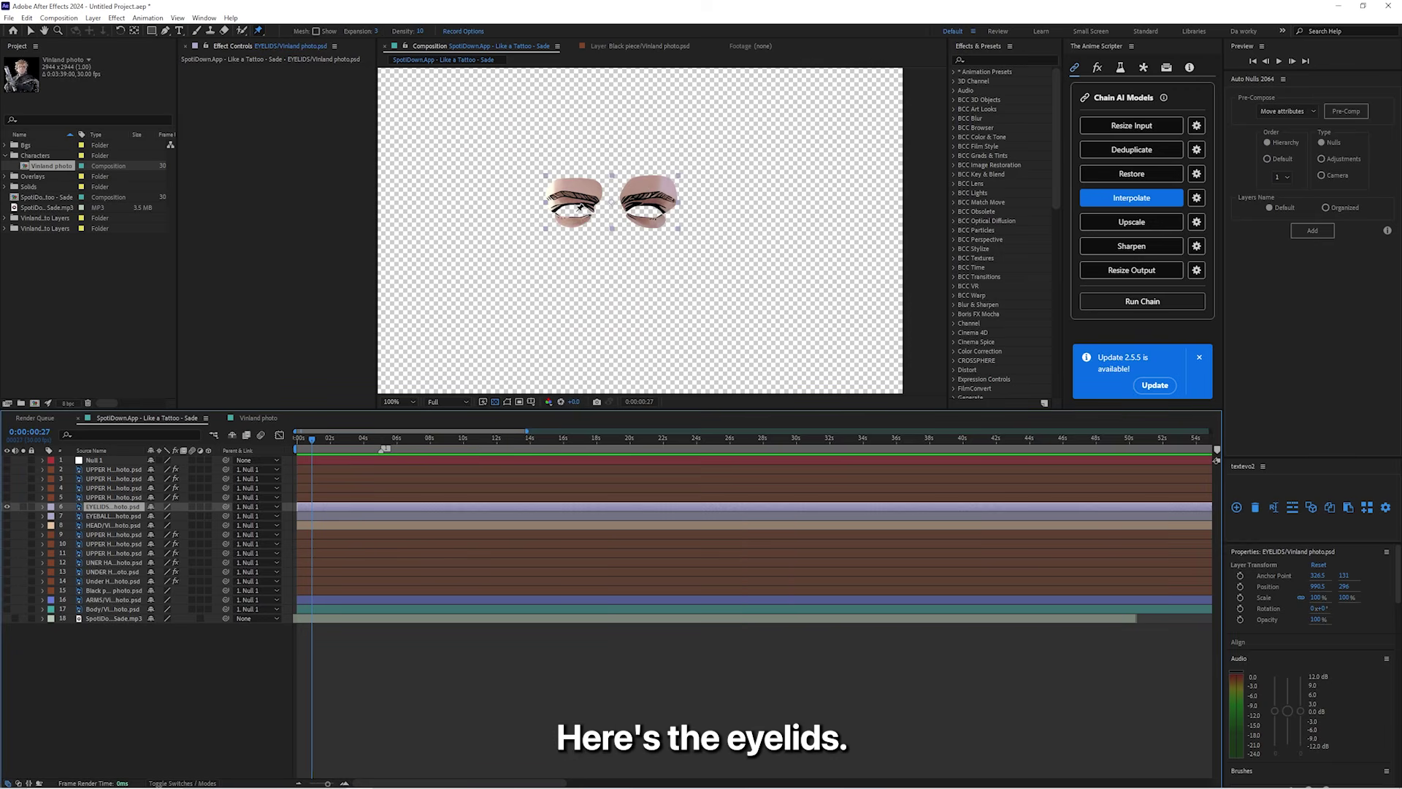
scroll(580, 207, "up", 4)
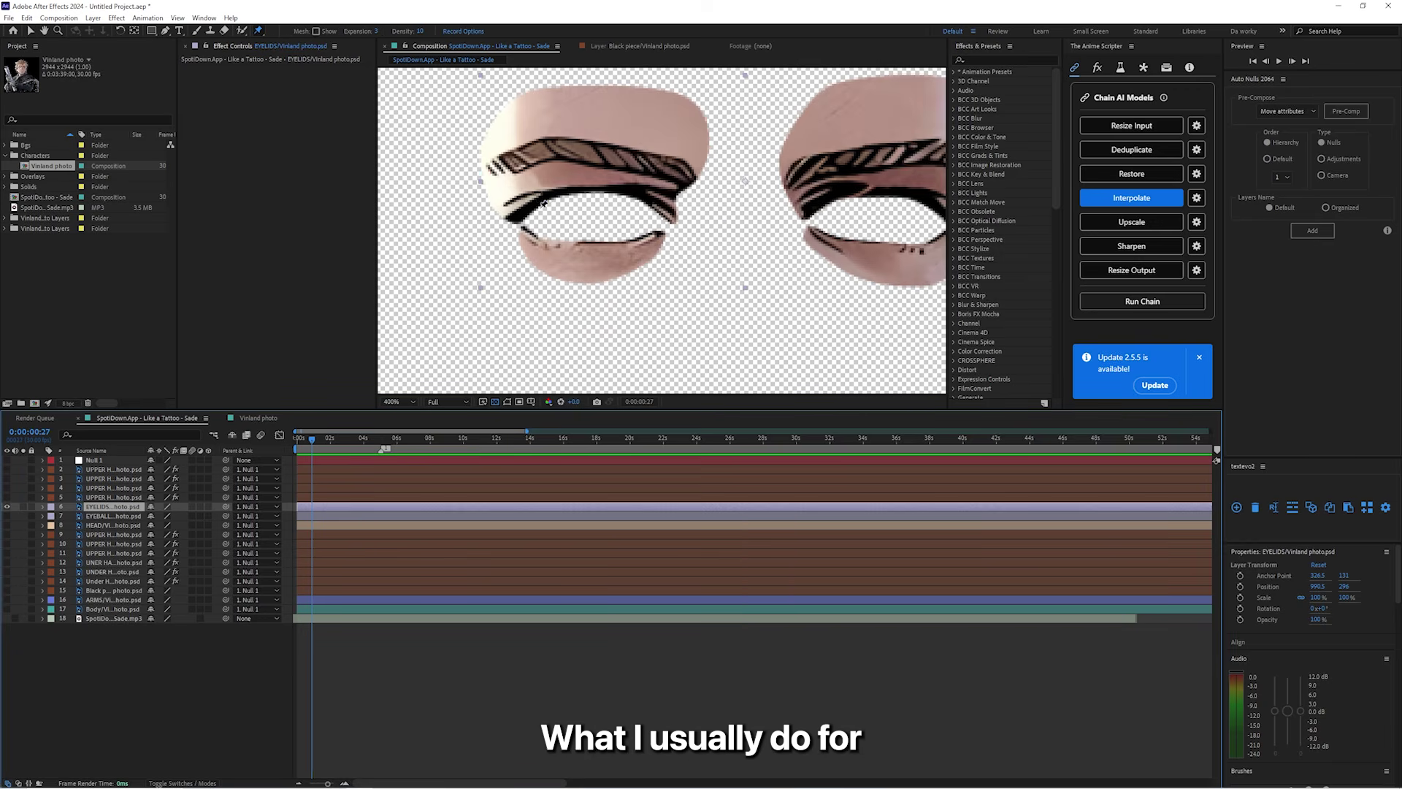
Step: Place three puppet pins along the left eye's upper lid and three along its lower lid
left_click(520, 215)
left_click(587, 188)
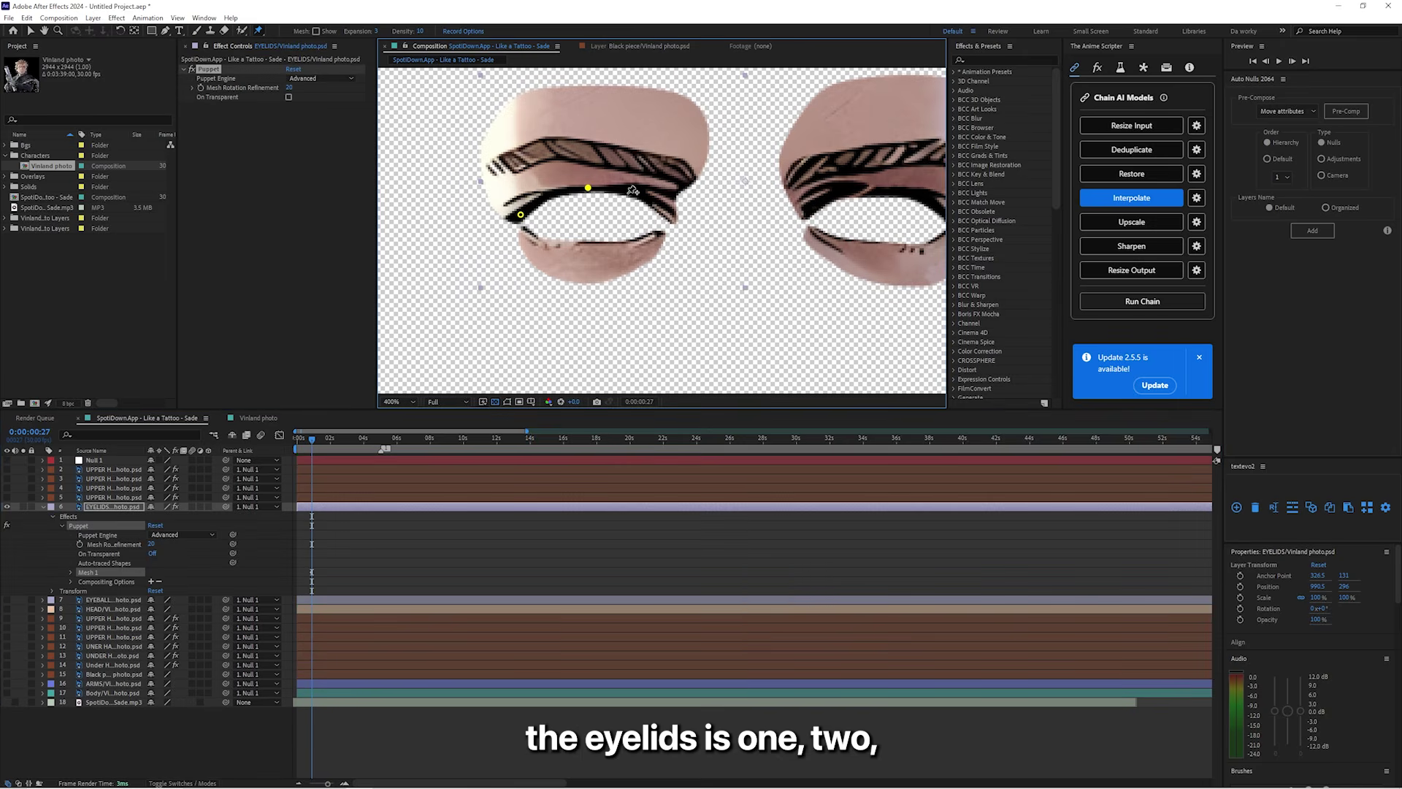
left_click(655, 205)
left_click(531, 238)
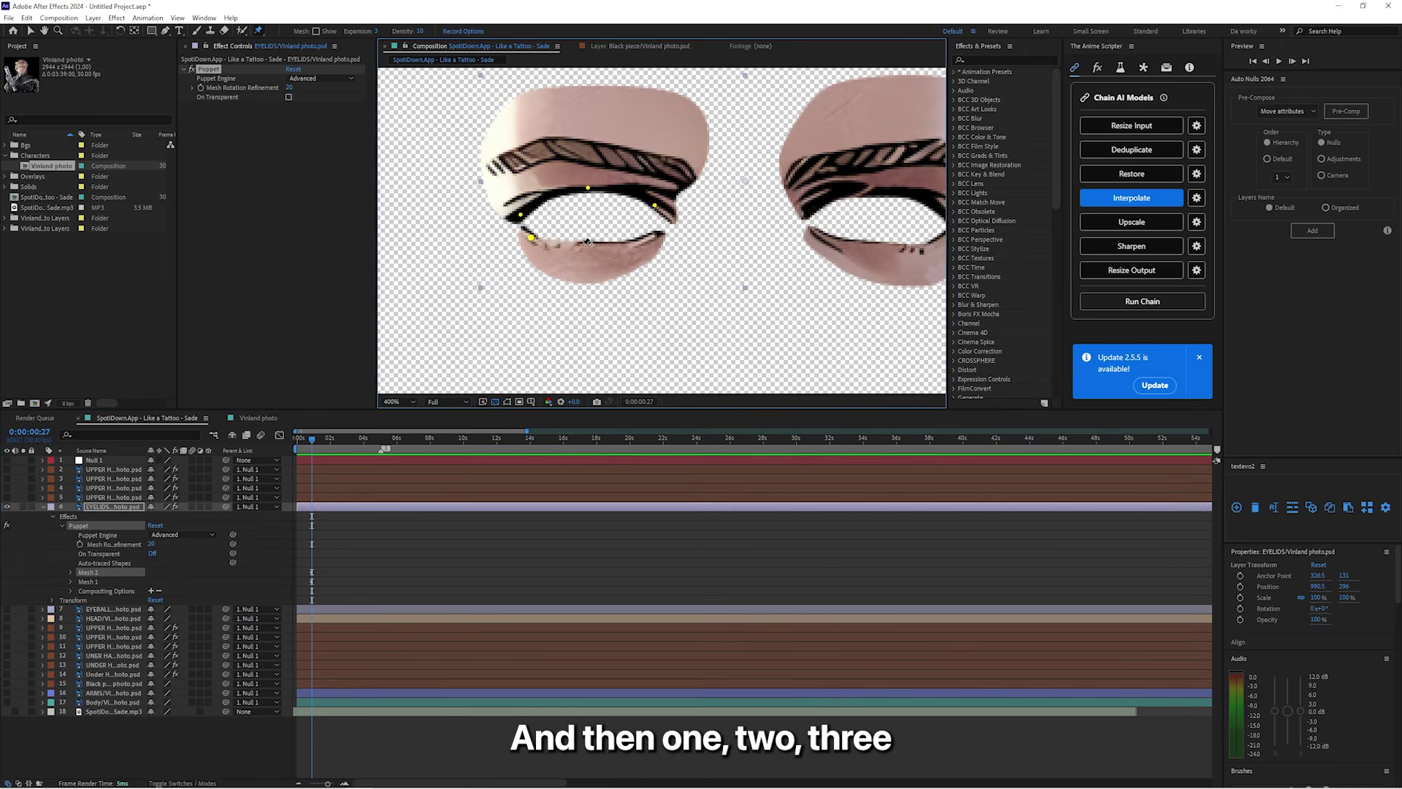
Step: Place three puppet pins along the right eye's upper lid and three along its lower lid
scroll(415, 231, "down", 2)
scroll(621, 202, "up", 2)
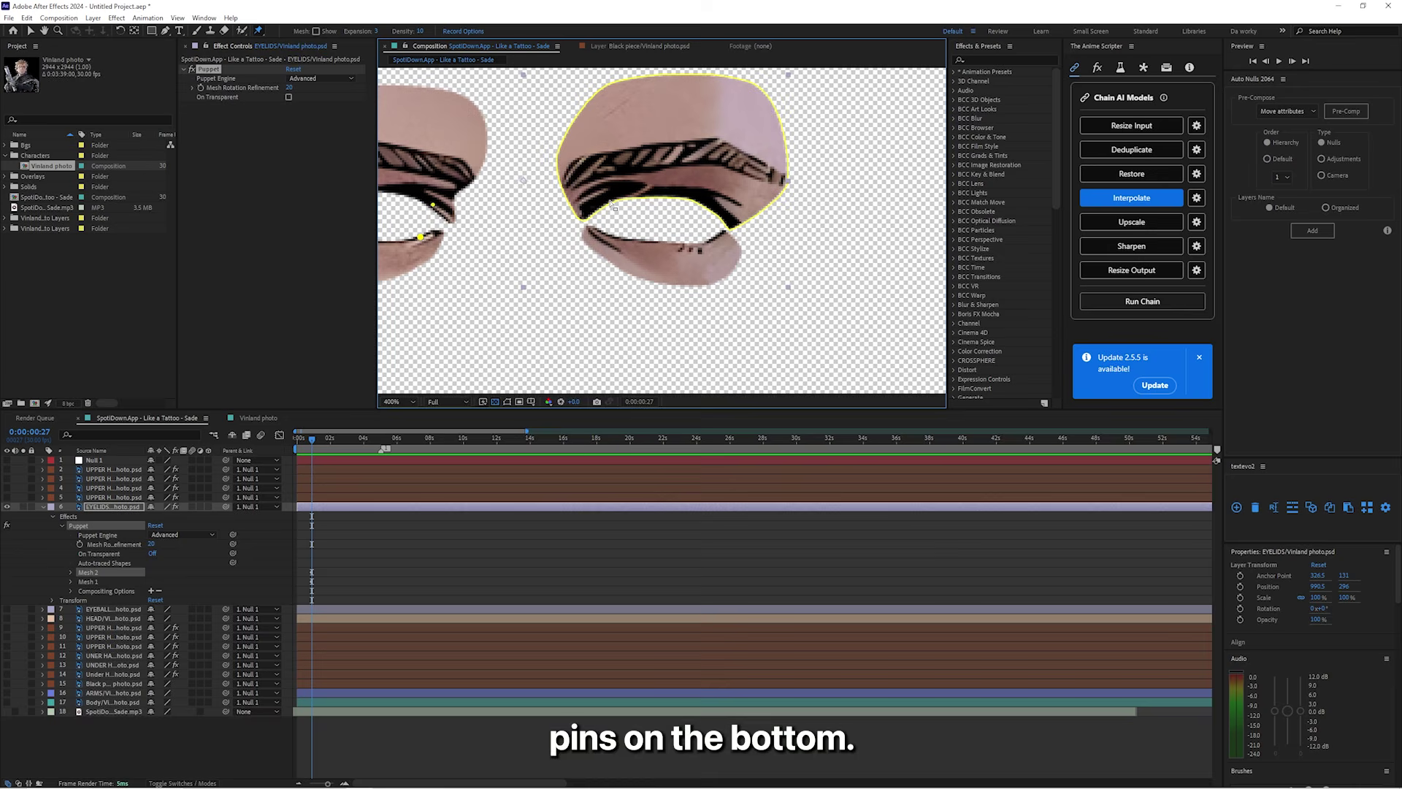
left_click(586, 212)
left_click(602, 235)
left_click(662, 242)
left_click(711, 241)
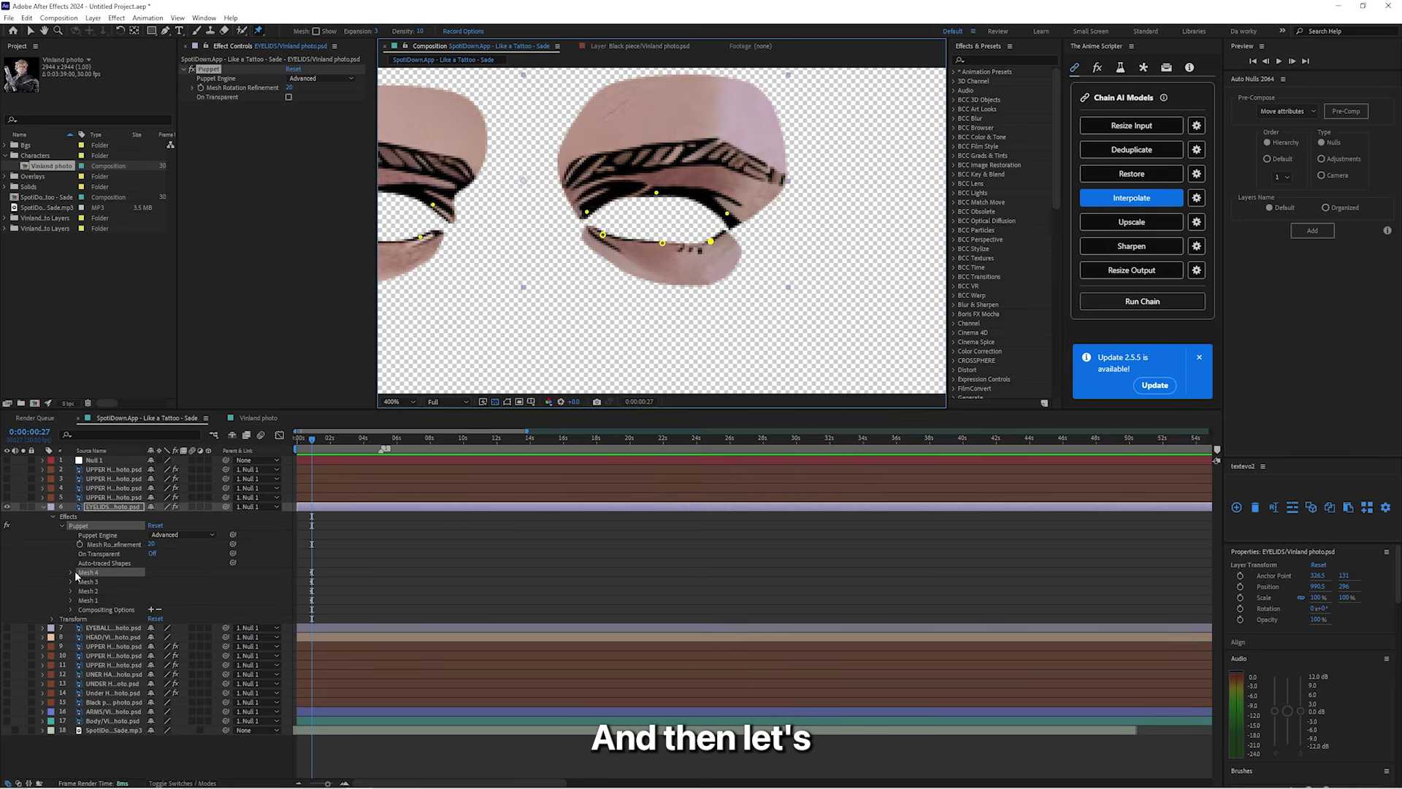
Step: Show the HEAD layer, reveal the EYELIDS layer's animated properties and select all eyelid pin keyframes
left_click(7, 637)
scroll(693, 189, "down", 1)
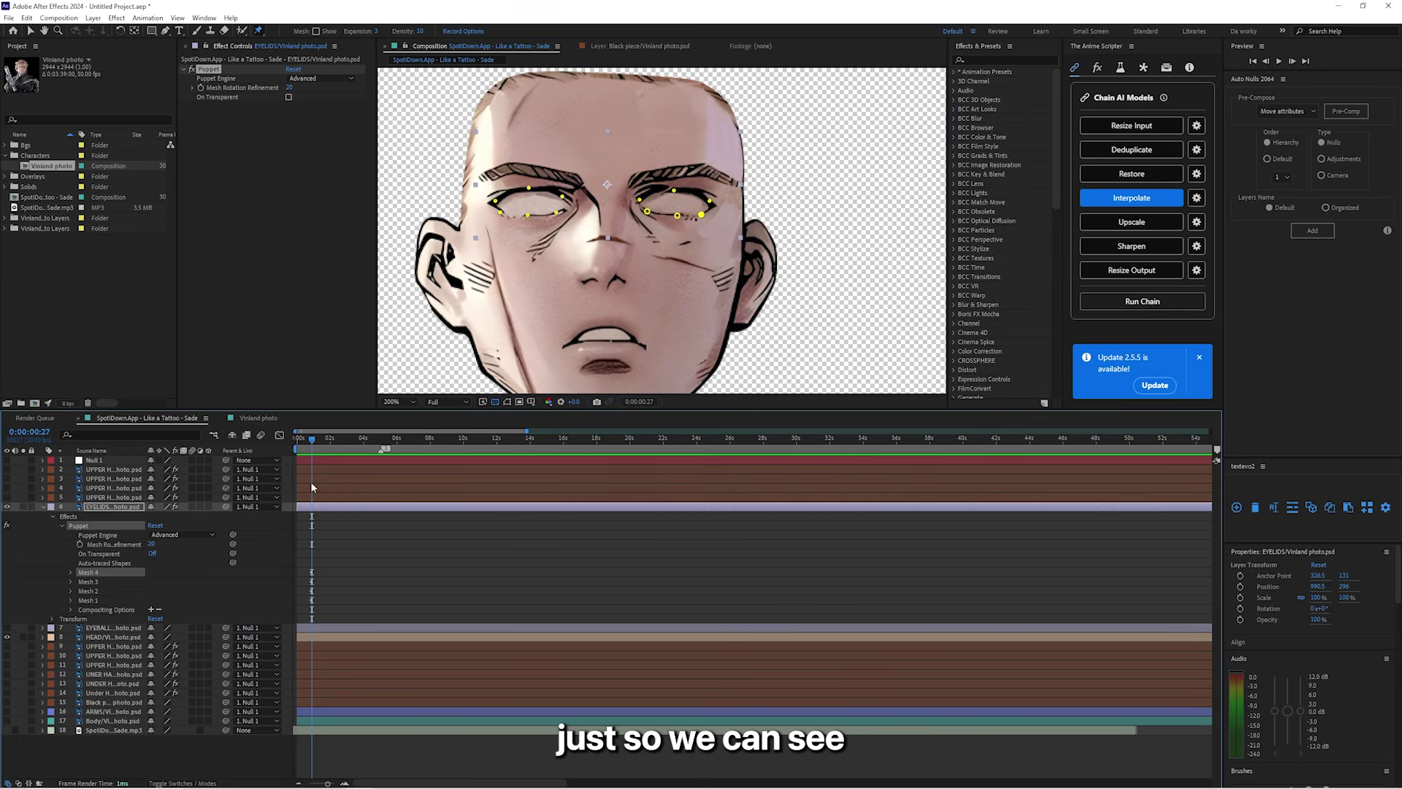
key("u")
left_click_drag(363, 521, 280, 702)
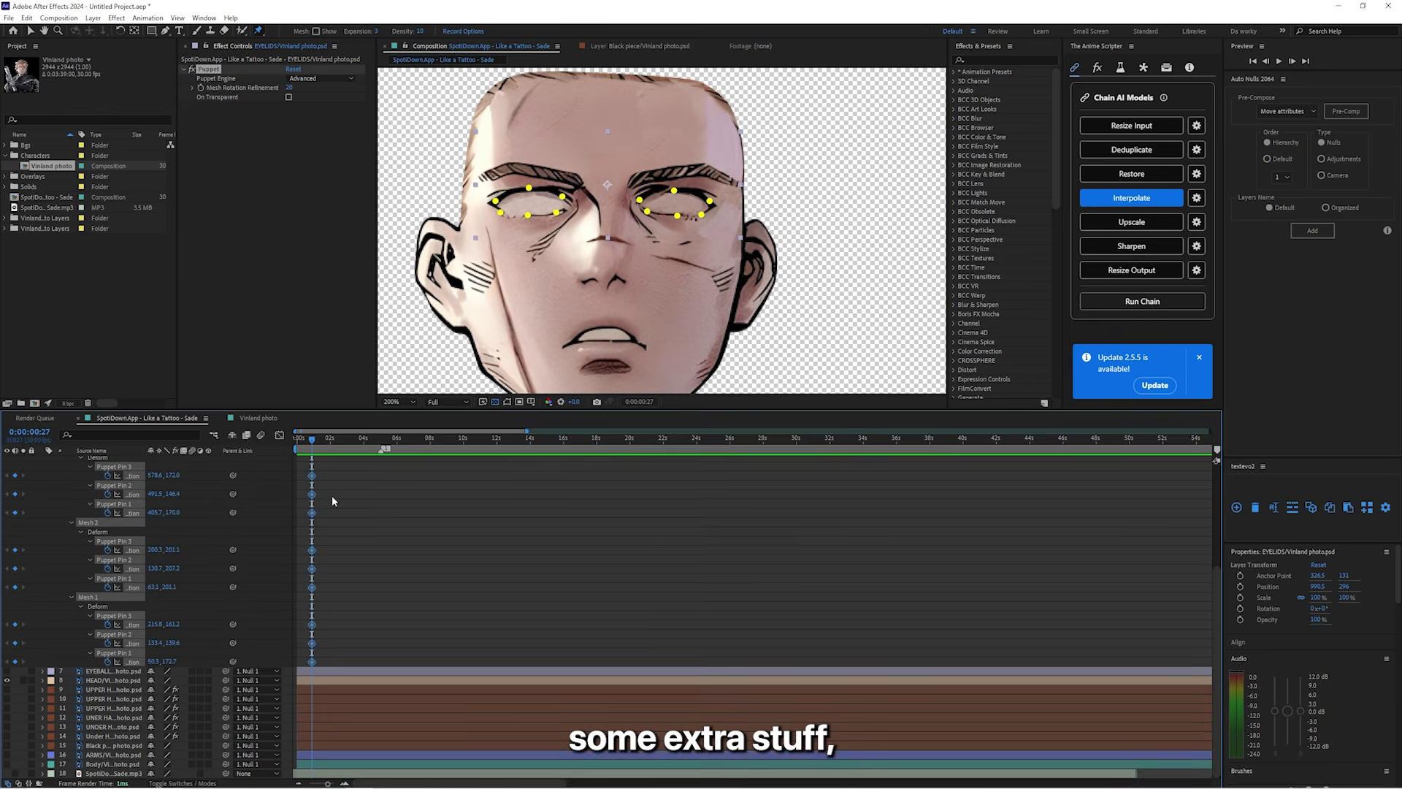
Step: Try to lower the outer corner pin of the left eye's upper lid at 1 second 13 frames
mouse_move(312, 441)
left_mouse_down()
mouse_move(336, 459)
mouse_move(321, 454)
left_mouse_up()
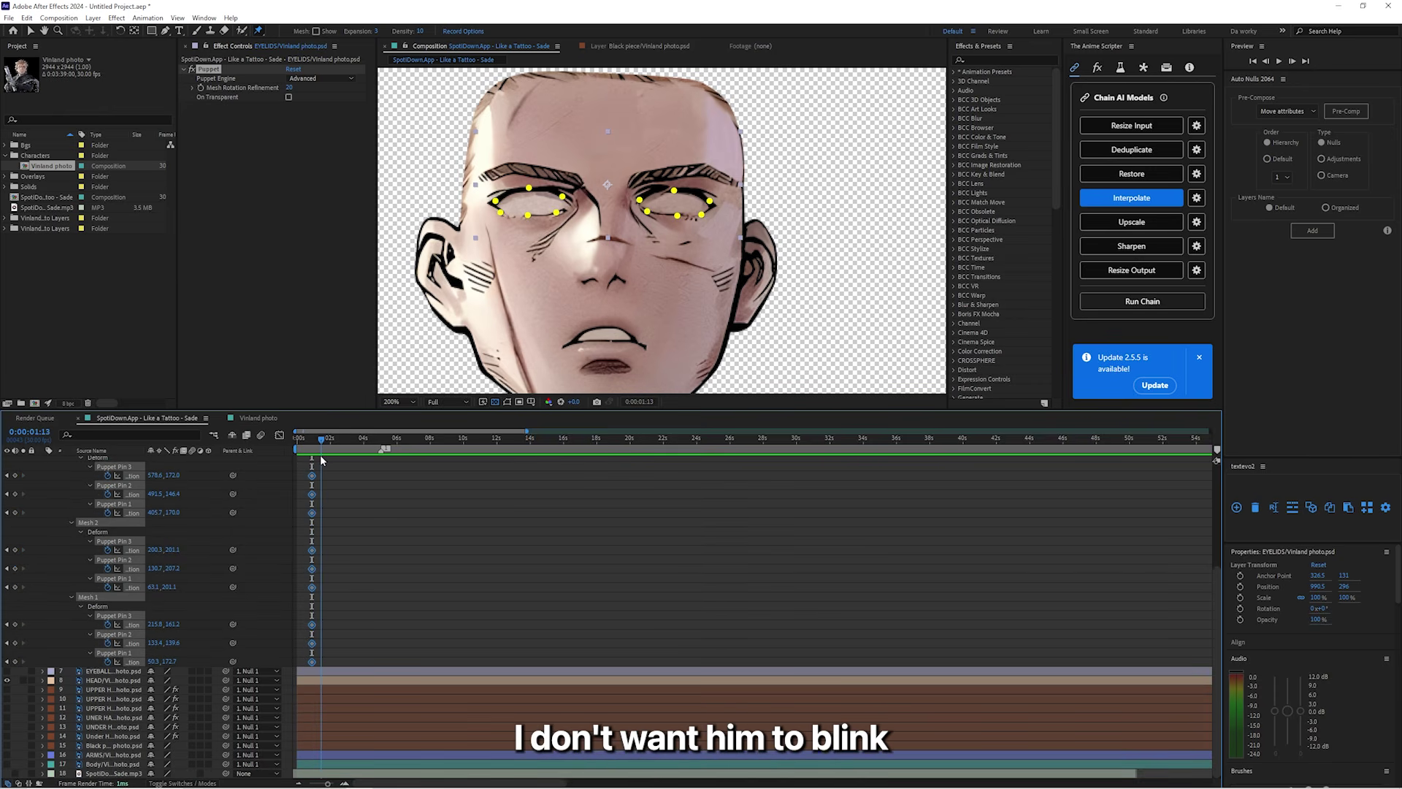
scroll(320, 511, "up", 5)
left_click_drag(455, 441, 451, 458)
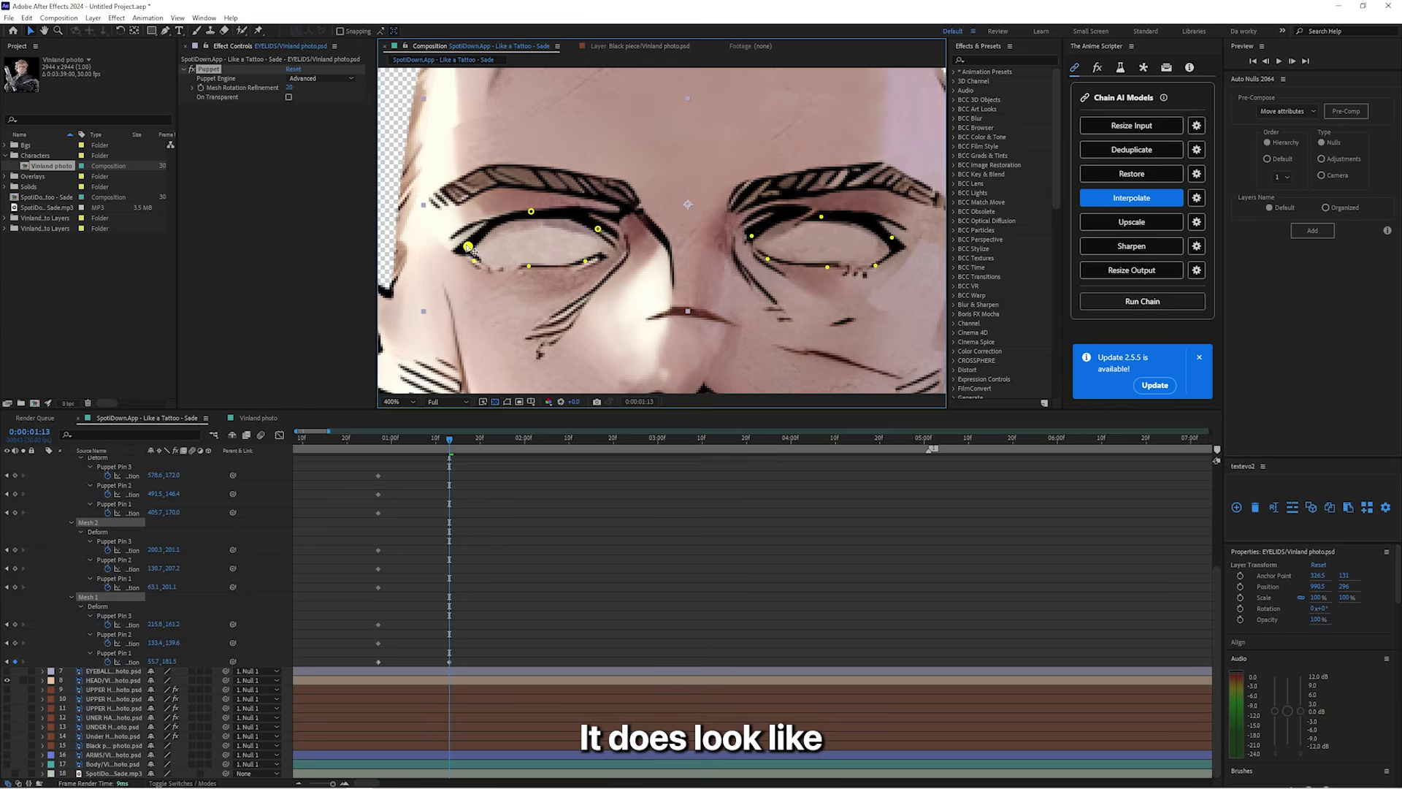
left_click_drag(463, 237, 466, 244)
key("ctrl+z")
Step: At frame 27, add two more puppet pins to each of the left eye's upper and lower lids
left_click(379, 455)
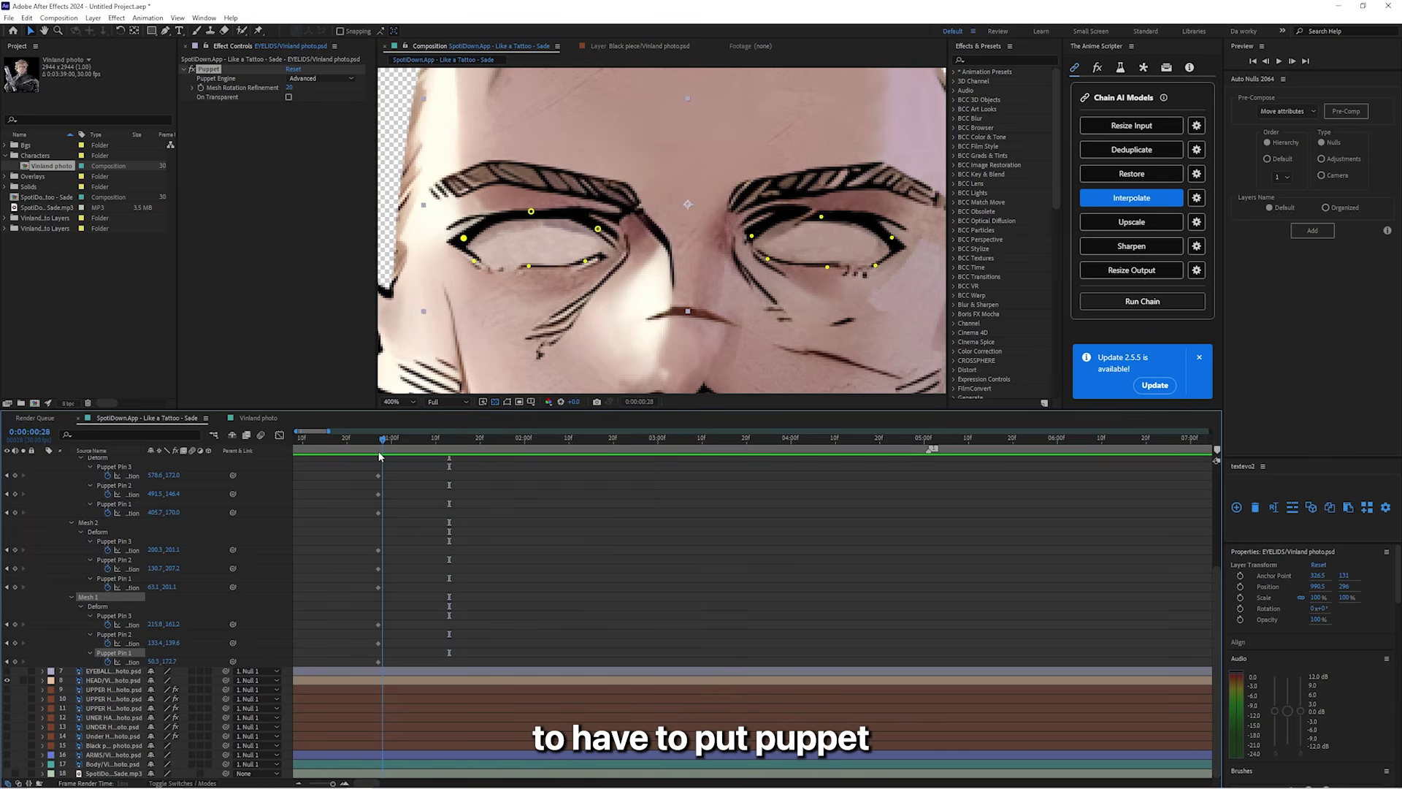
left_click(493, 218)
left_click(569, 214)
left_click(500, 269)
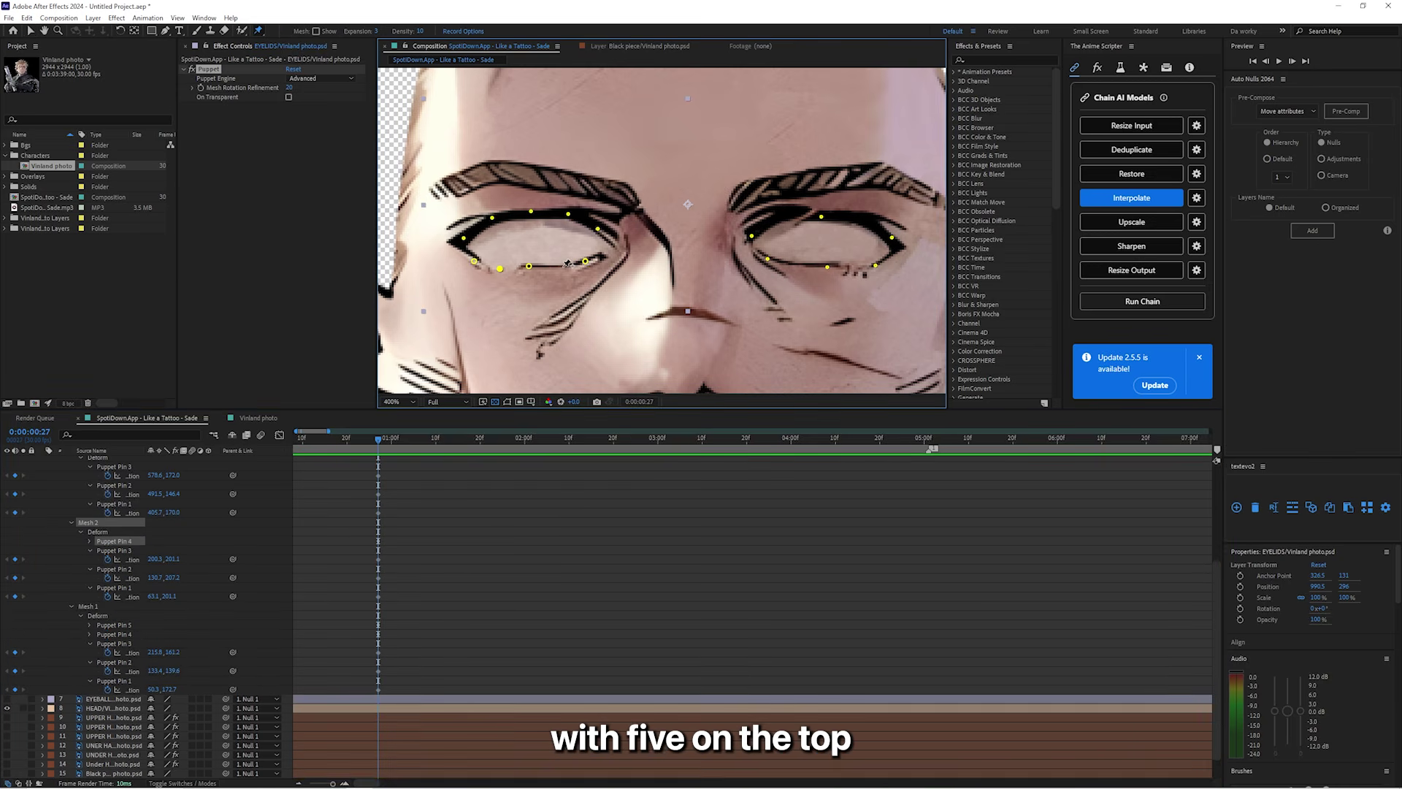
left_click(564, 266)
Step: Add two more puppet pins to each of the right eye's upper and lower lids
left_click(781, 219)
left_click(851, 217)
left_click(789, 266)
left_click(855, 266)
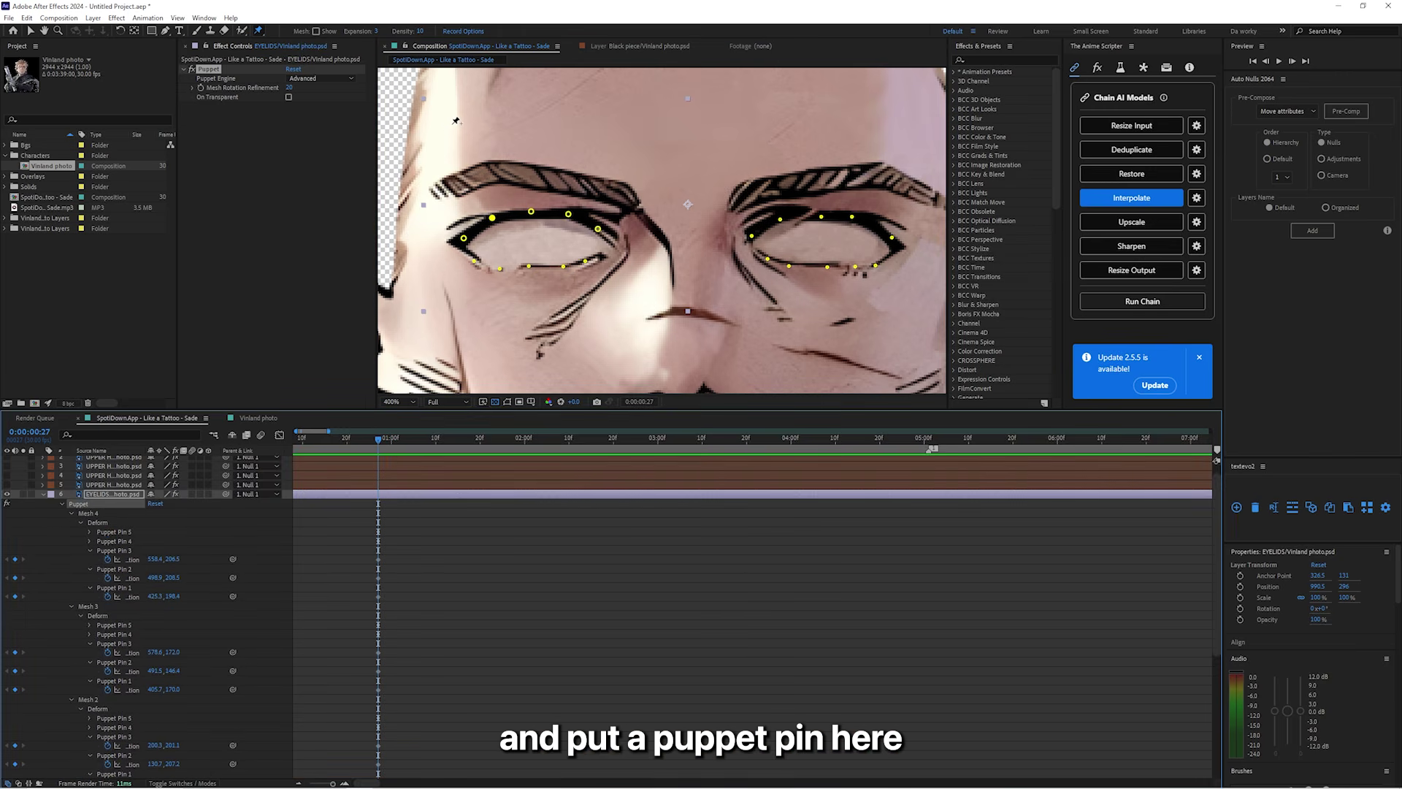
Step: Add three puppet pins to the forehead above the left eye and three more to the cheek below it
left_click(453, 124)
left_click(554, 106)
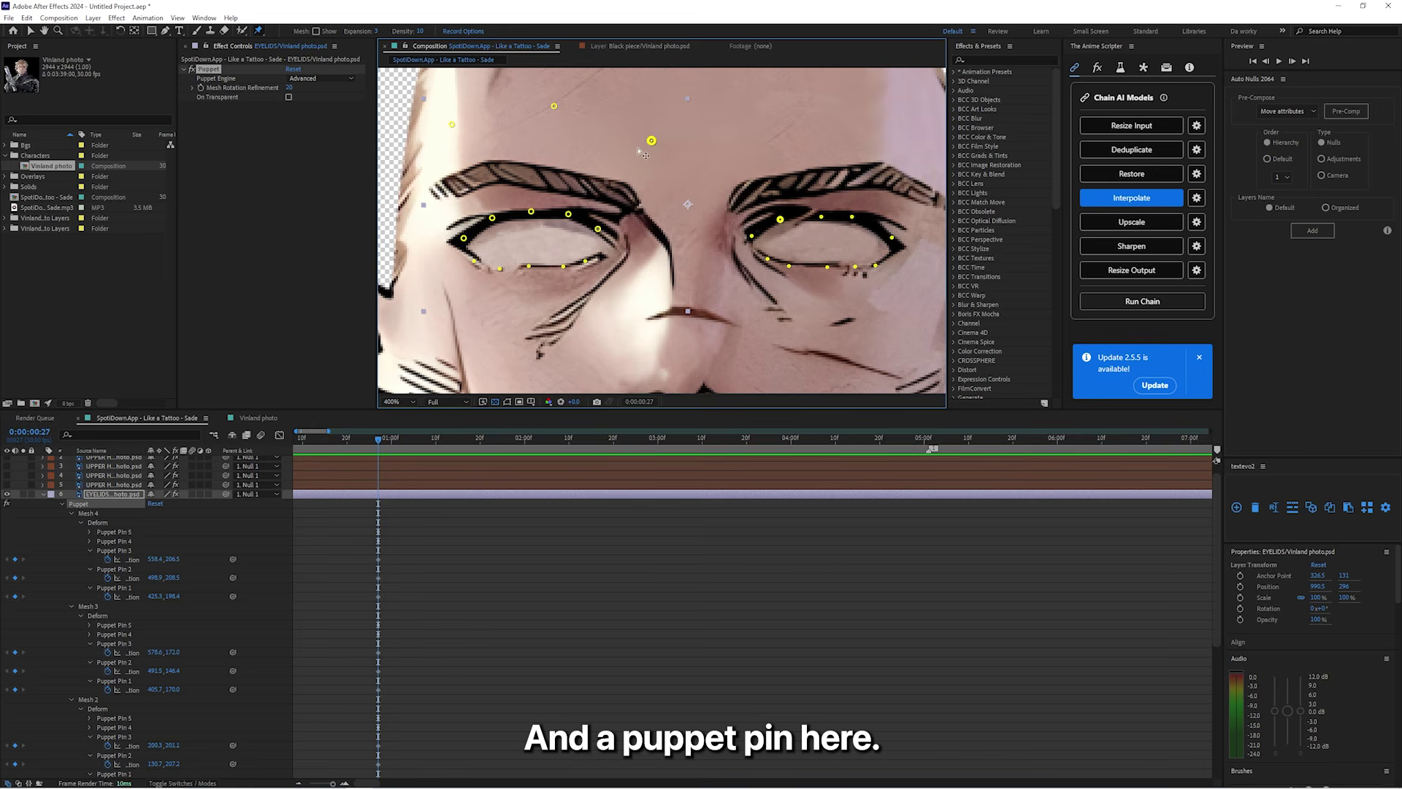
scroll(618, 175, "down", 1)
scroll(612, 254, "up", 1)
left_click(602, 204)
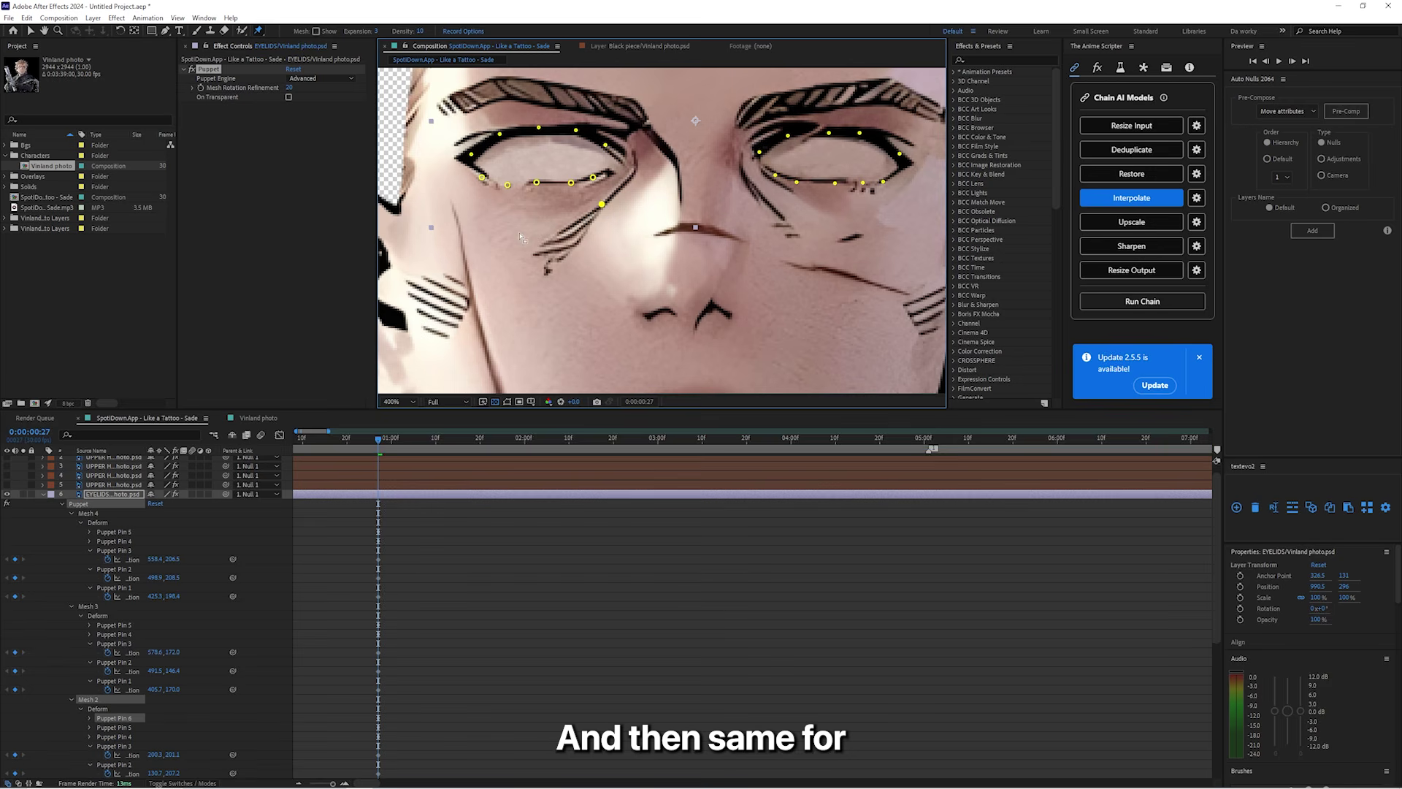
left_click(548, 223)
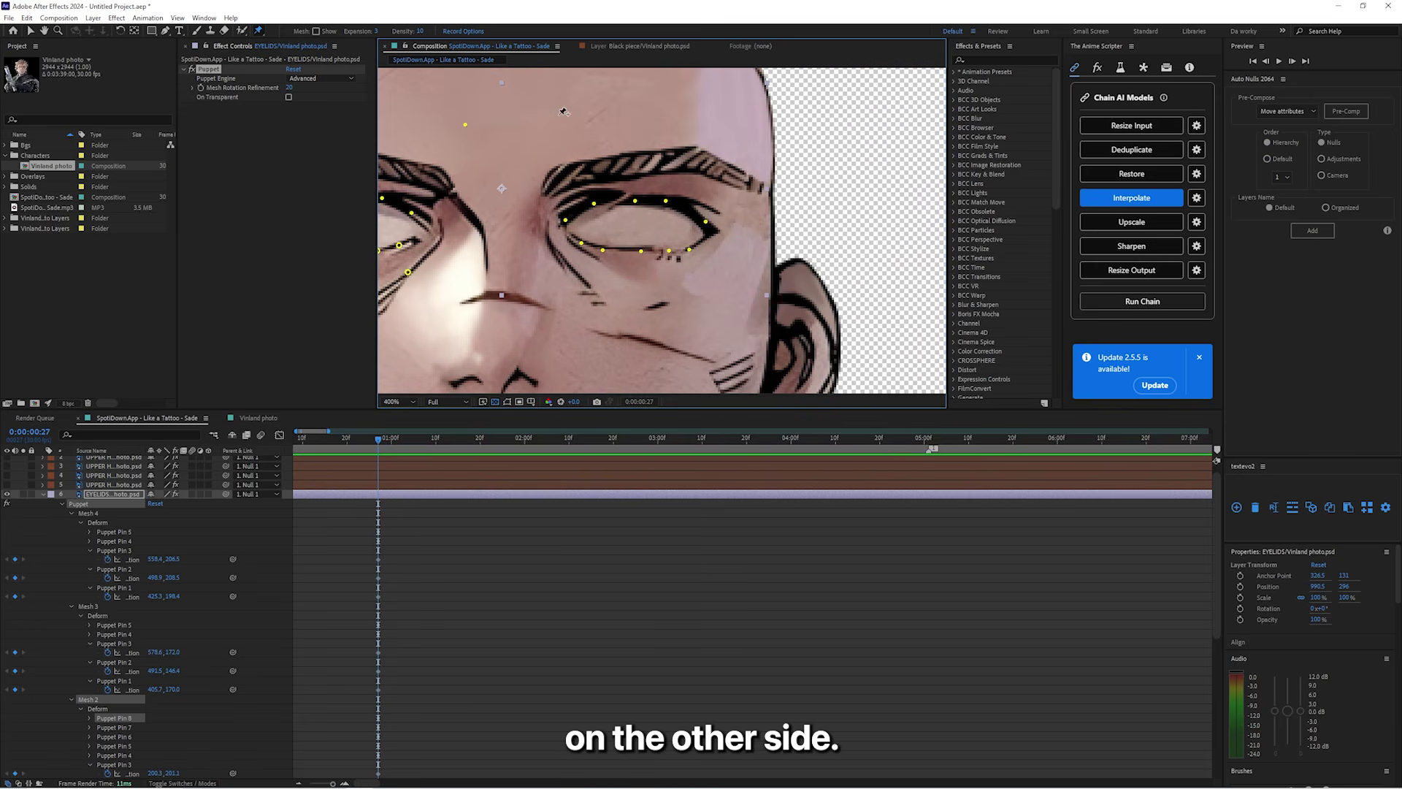
Step: Add three puppet pins to the forehead above the right eye and three more to the cheek below it
left_click(559, 112)
scroll(560, 121, "down", 1)
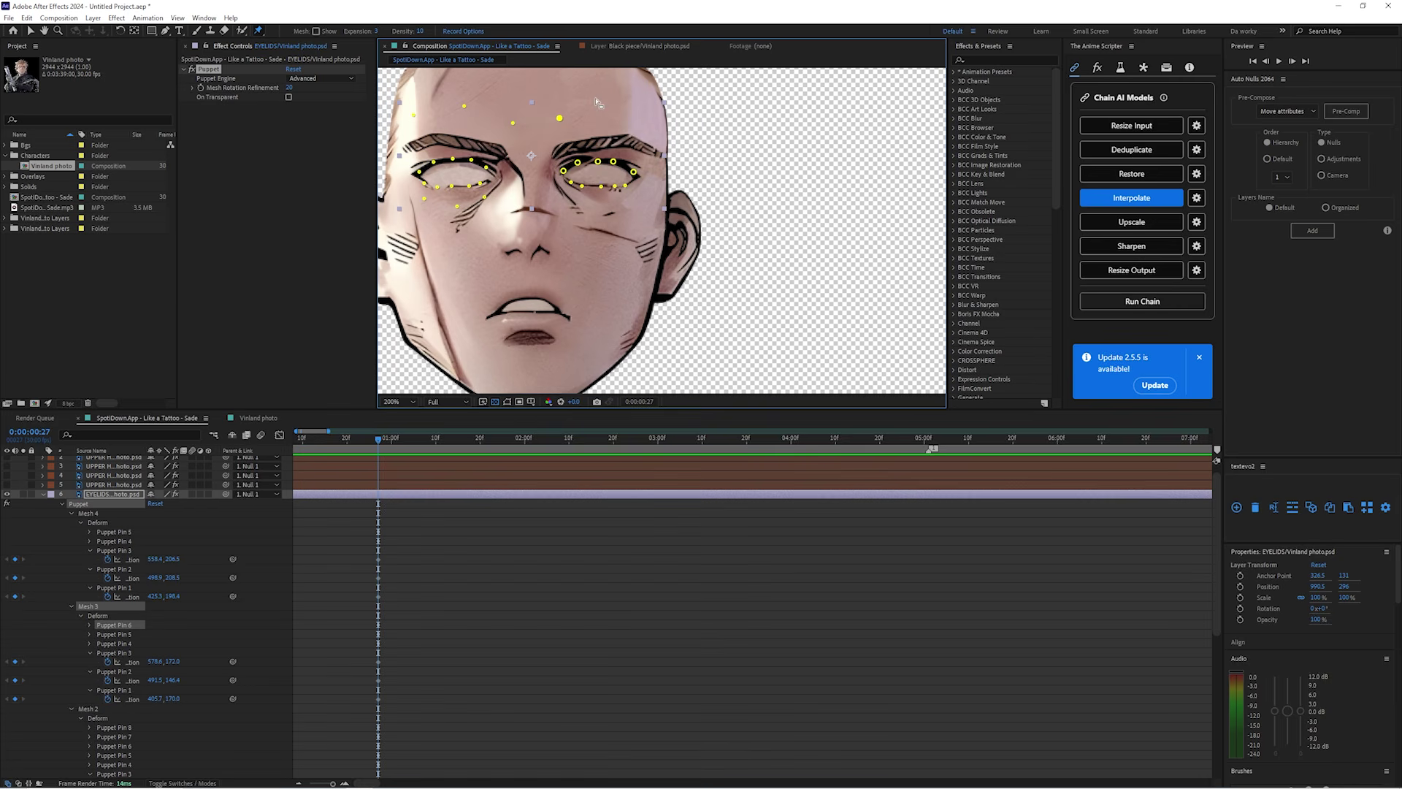
left_click(619, 99)
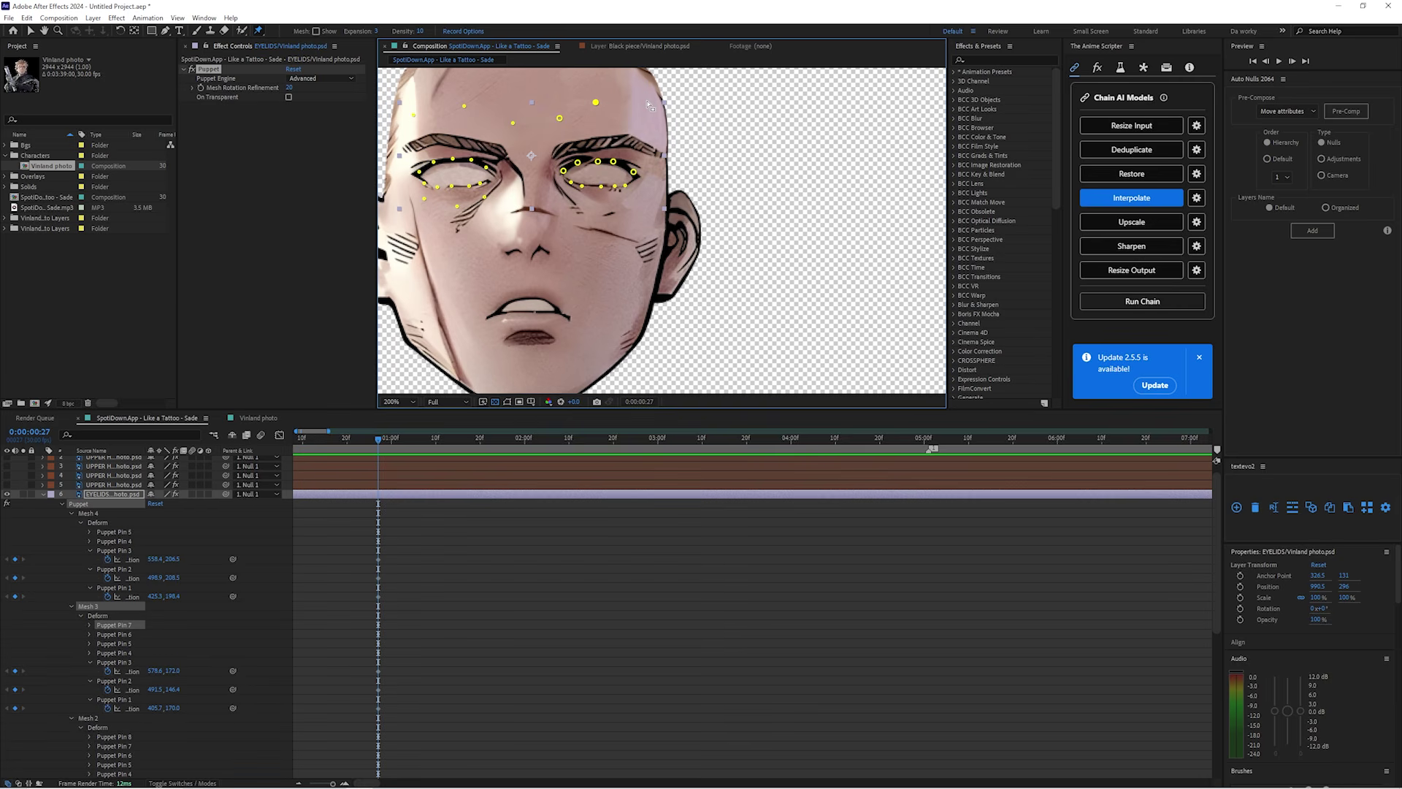
left_click(645, 105)
left_click(635, 202)
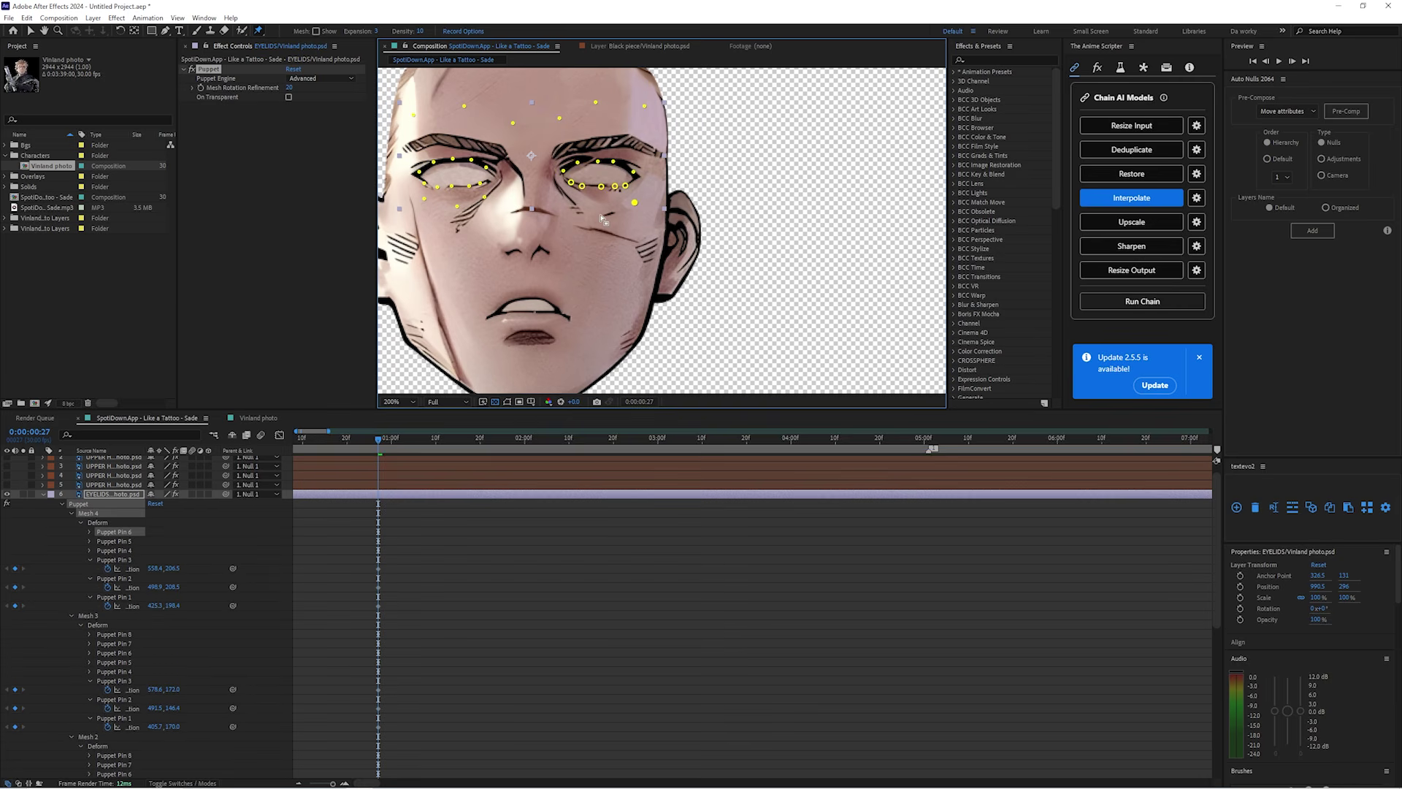
left_click(602, 209)
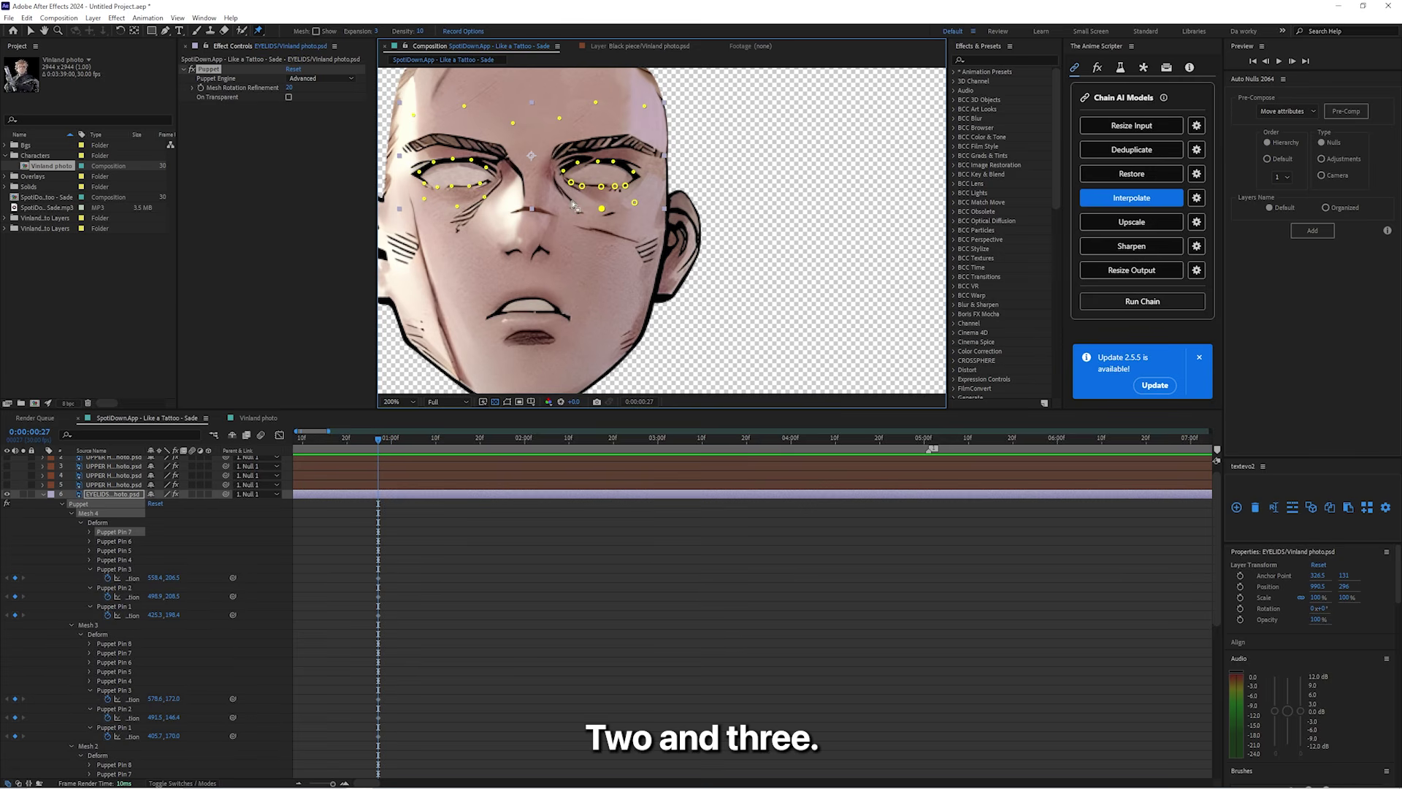
left_click(577, 197)
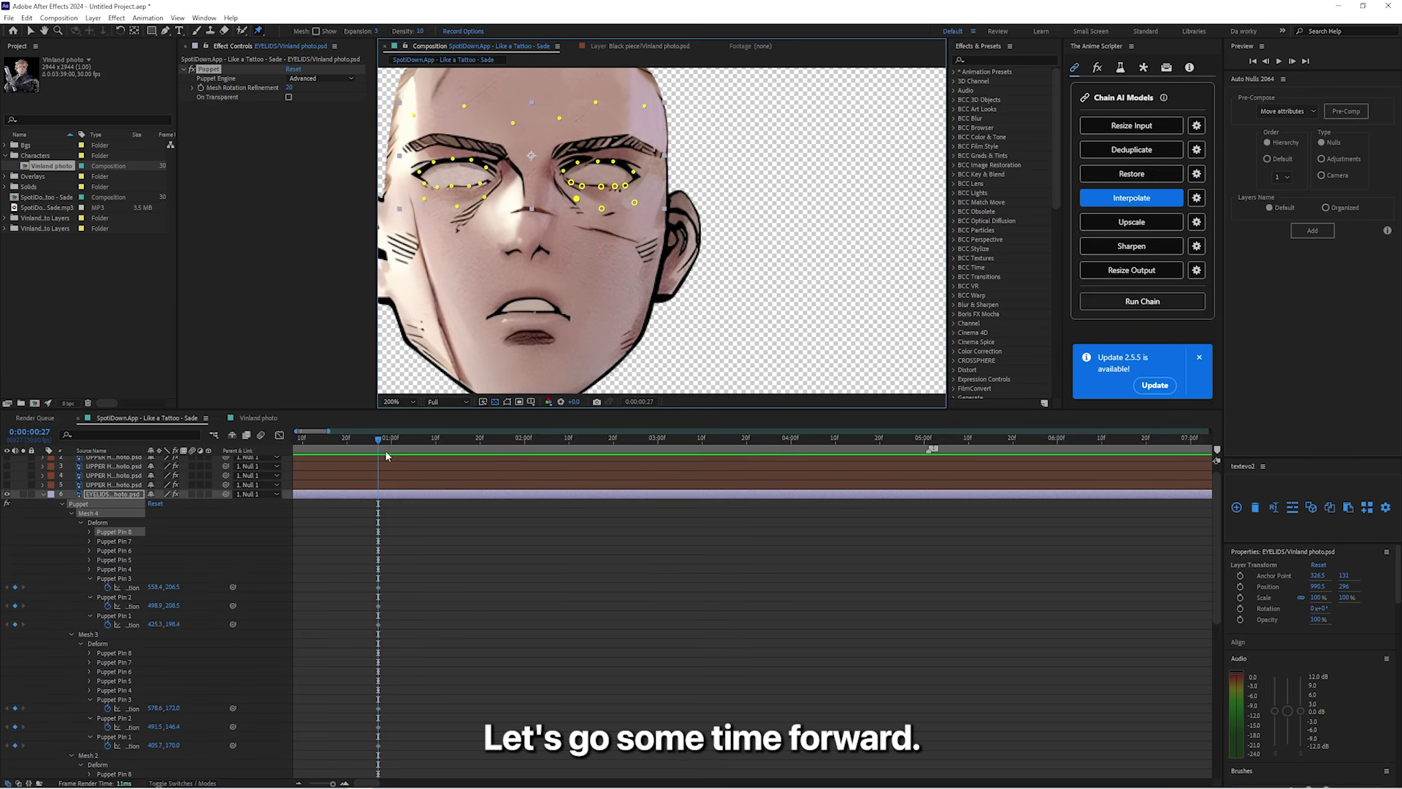
Step: At 1 second 8 frames, bring the left eye's upper and lower lid pins together so that the eye closes
left_click_drag(413, 454, 428, 454)
left_click_drag(402, 528, 336, 782)
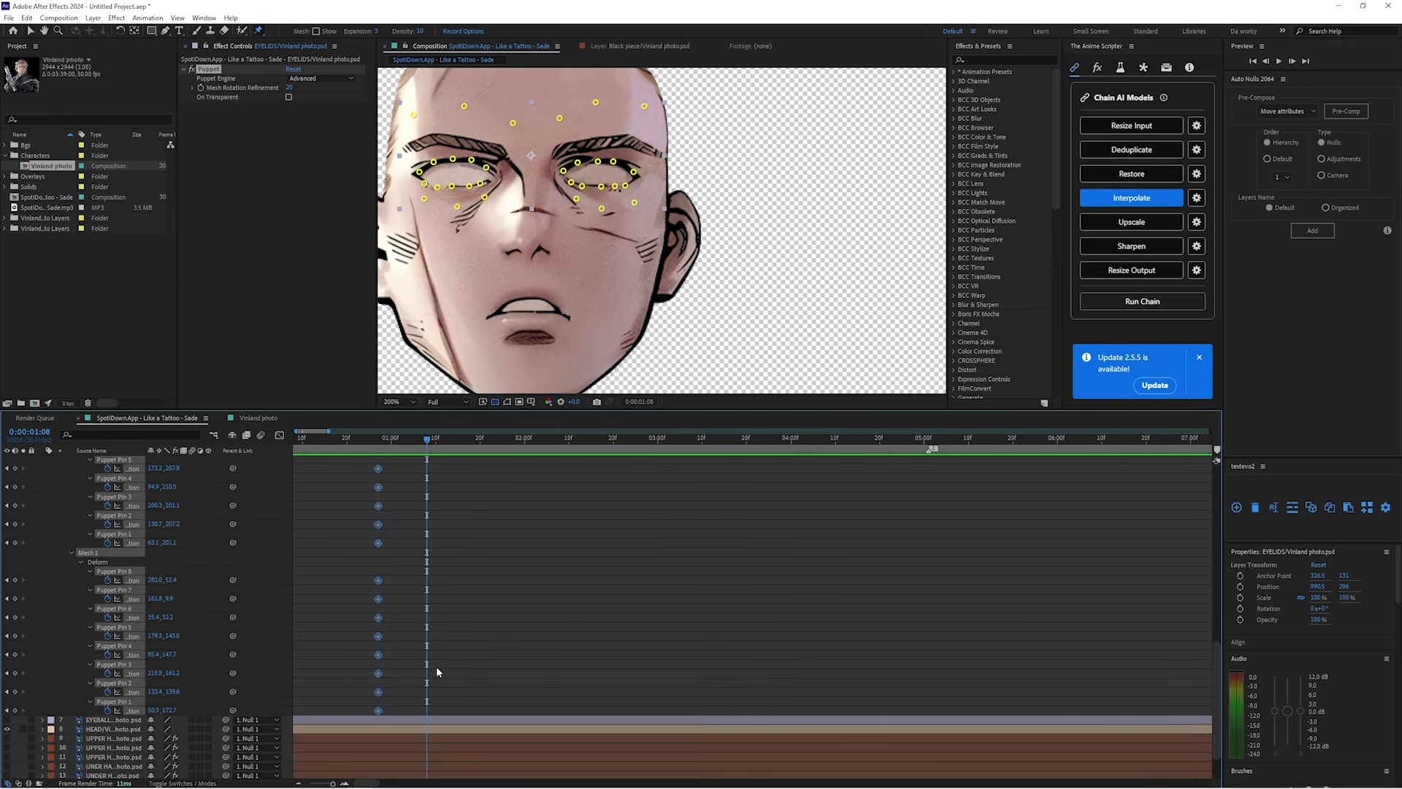
left_click(438, 669)
scroll(628, 219, "down", 1)
scroll(628, 218, "up", 1)
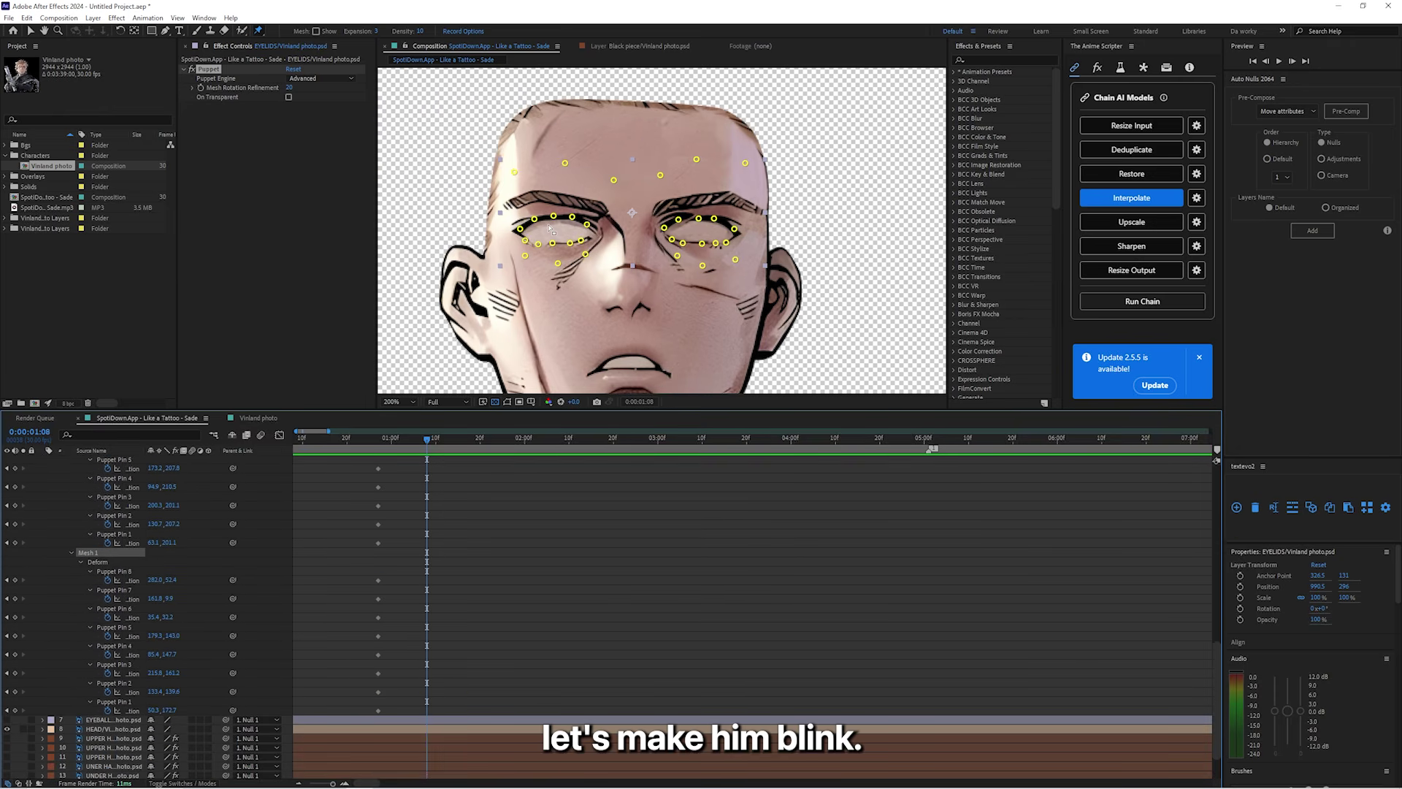
scroll(542, 227, "up", 1)
left_click_drag(534, 219, 642, 244)
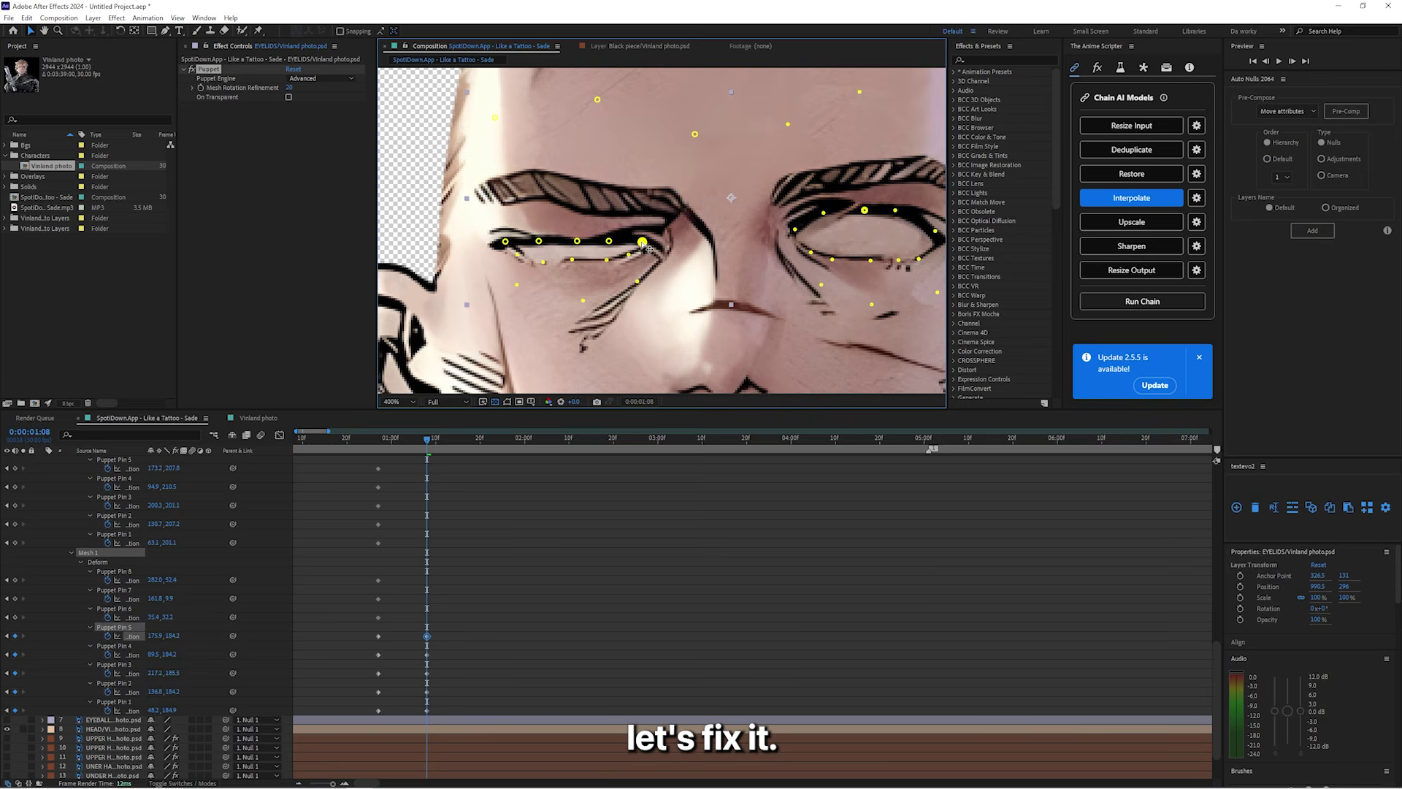
left_click_drag(539, 241, 607, 247)
left_click(577, 241)
left_click_drag(629, 254, 540, 241)
Step: Close the right eye at 1 second 8 frames by bringing its upper and lower lid pins together
scroll(584, 241, "right", 3)
left_click_drag(607, 229, 636, 239)
left_click_drag(676, 210, 706, 234)
left_click_drag(747, 232, 636, 240)
left_click_drag(623, 252, 622, 244)
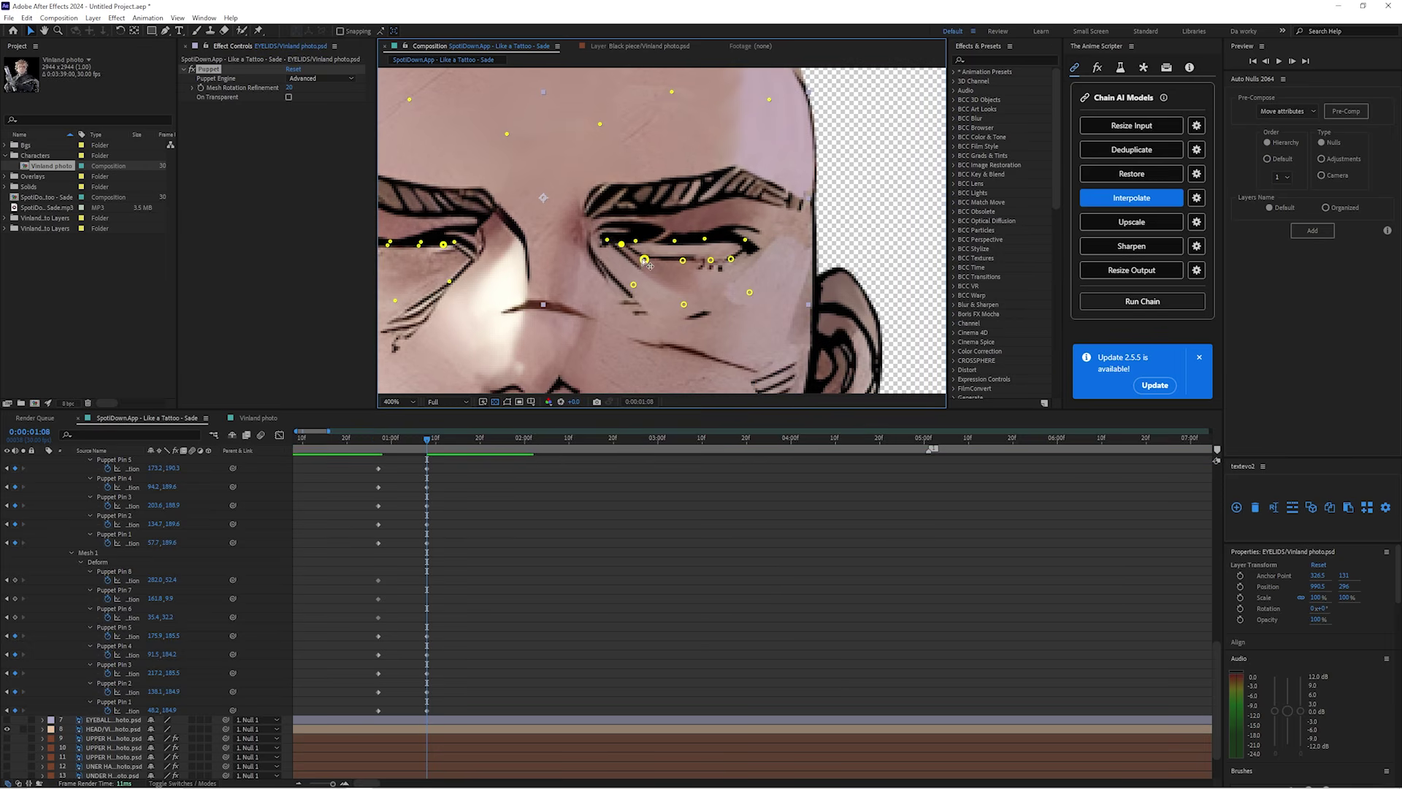
key("/")
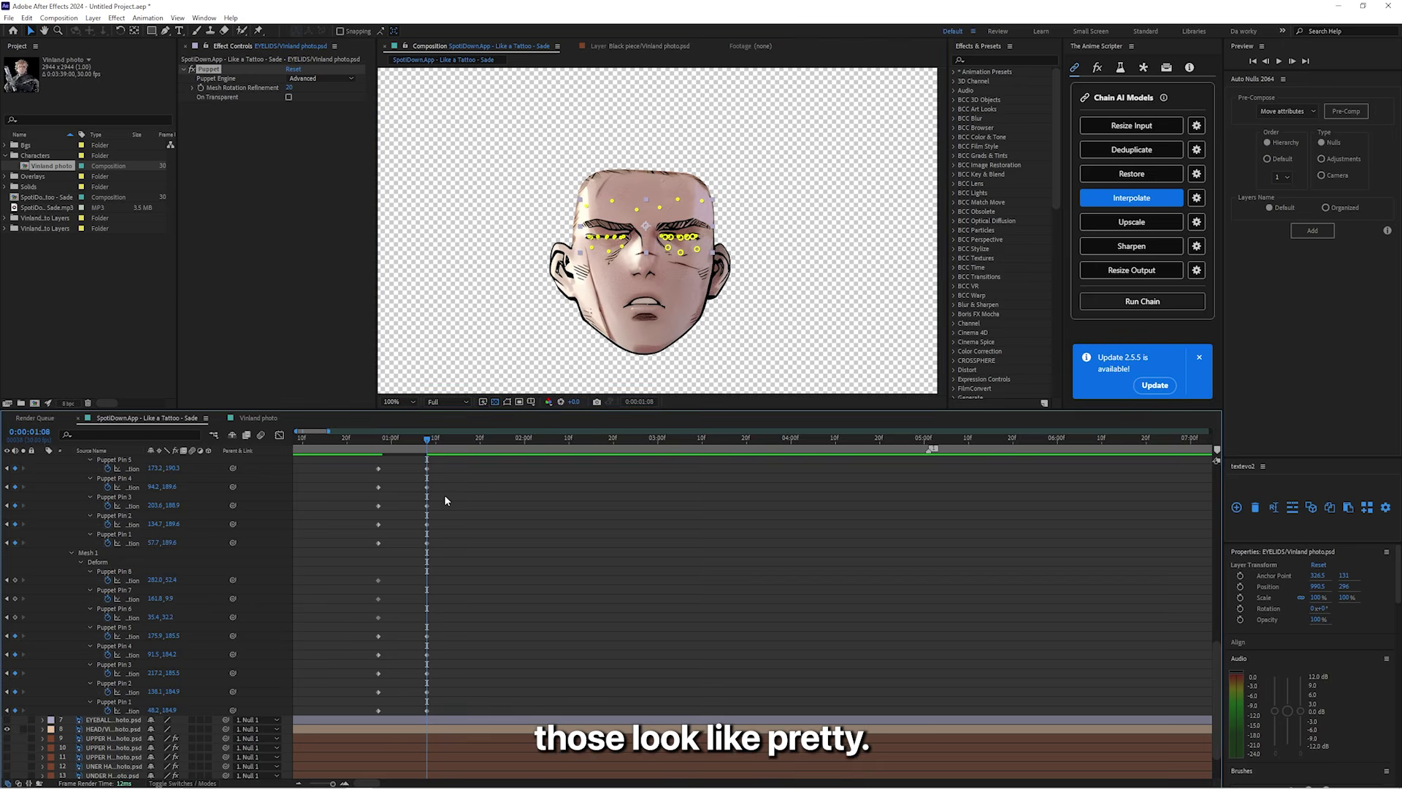
Step: Copy the open-eye pin keyframes to 1 second 22 frames and apply Easy Ease to all eyelid keyframes
left_click(481, 477)
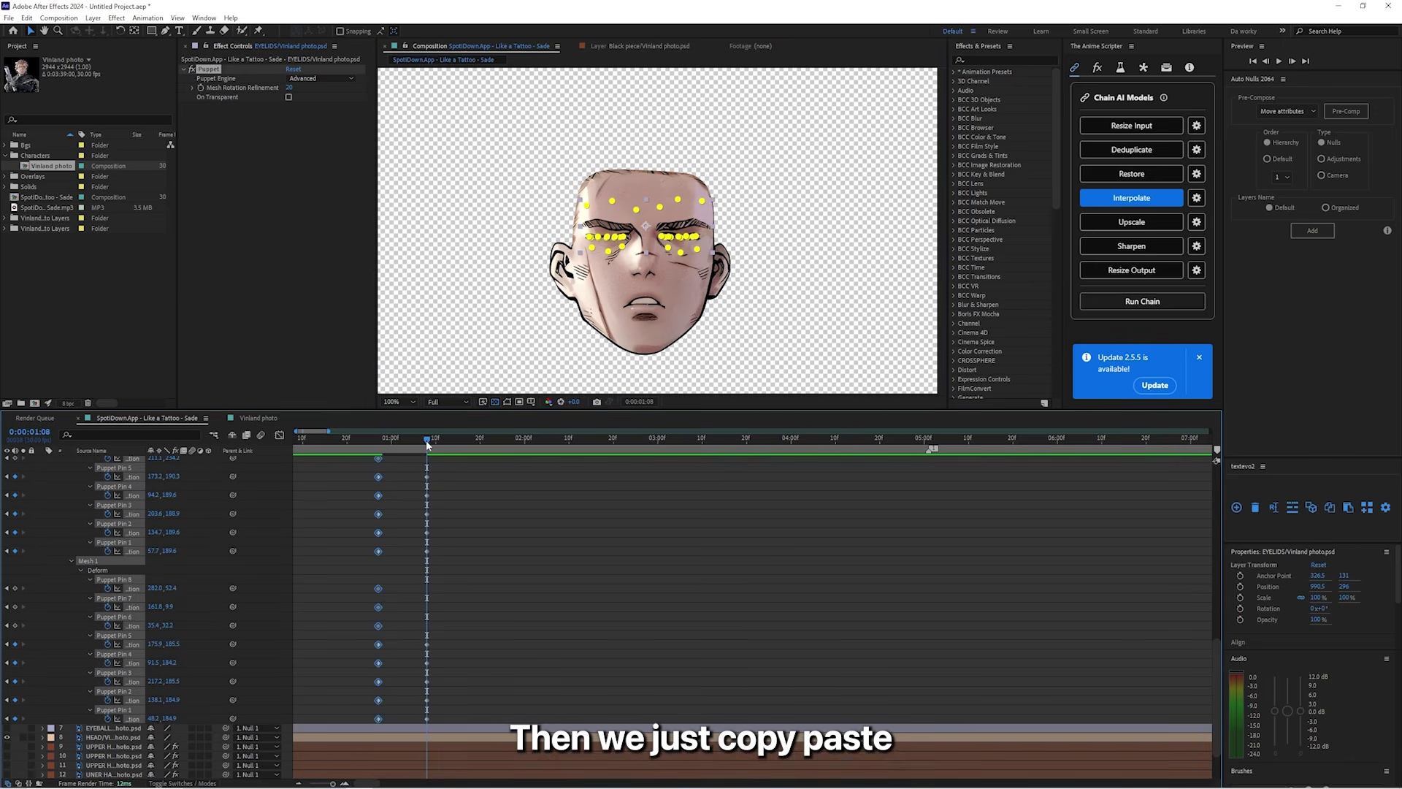
left_click_drag(499, 451, 486, 449)
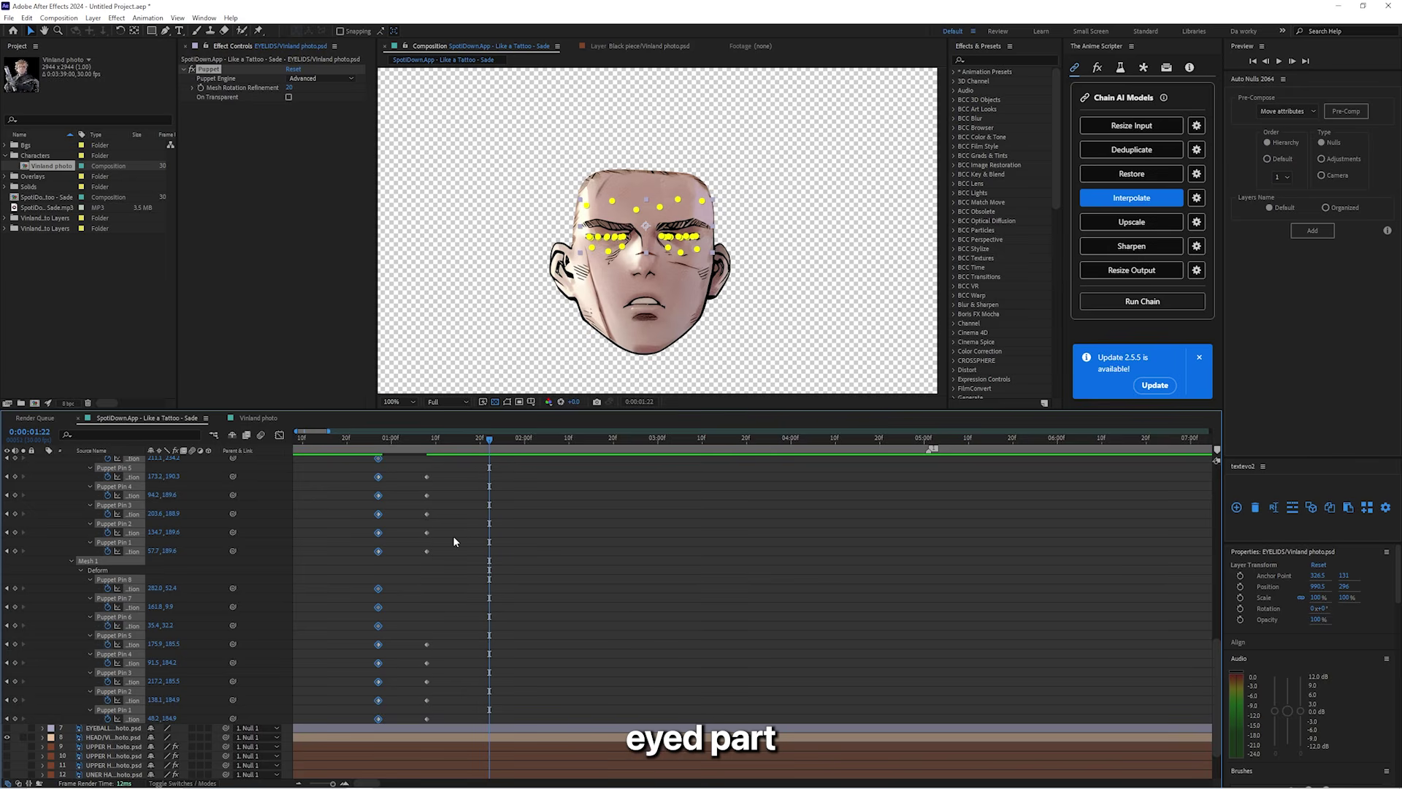
key("ctrl+v")
scroll(451, 556, "up", 8)
left_click_drag(525, 515, 331, 743)
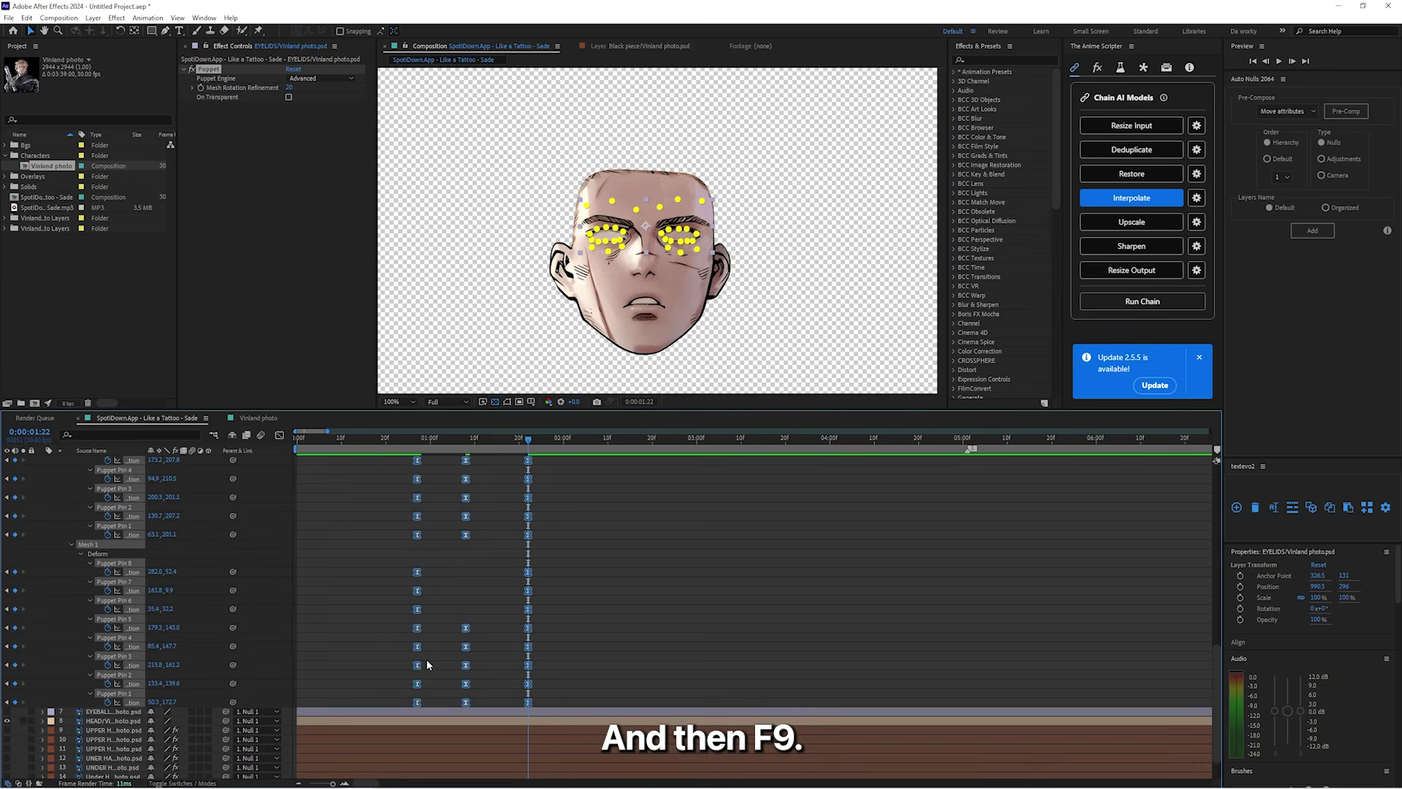
Step: Shape the blink keyframes' speed graph so the motion peaks sharply at the closed-eye keyframes
left_click_drag(528, 451, 465, 451)
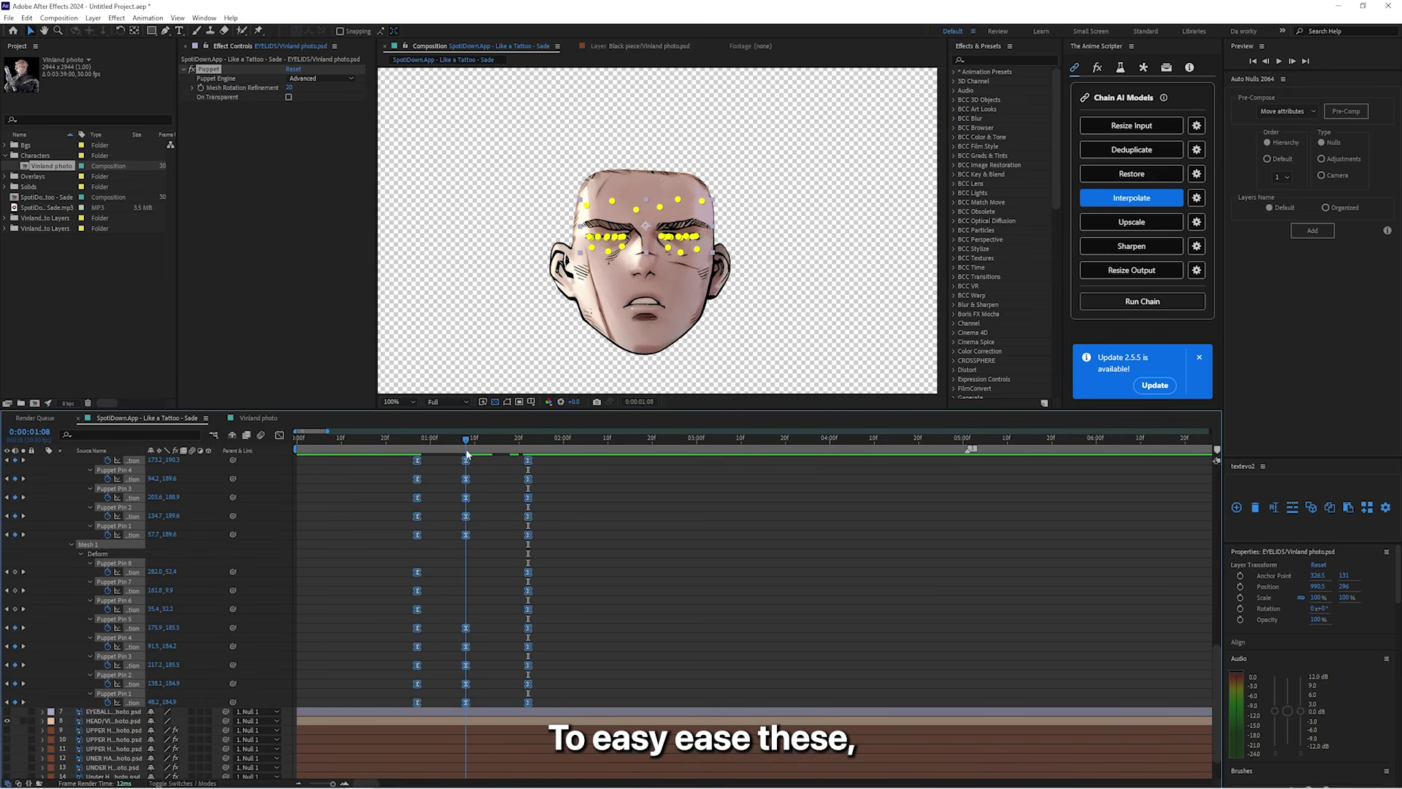
left_click(279, 436)
right_click(487, 583)
left_click(514, 661)
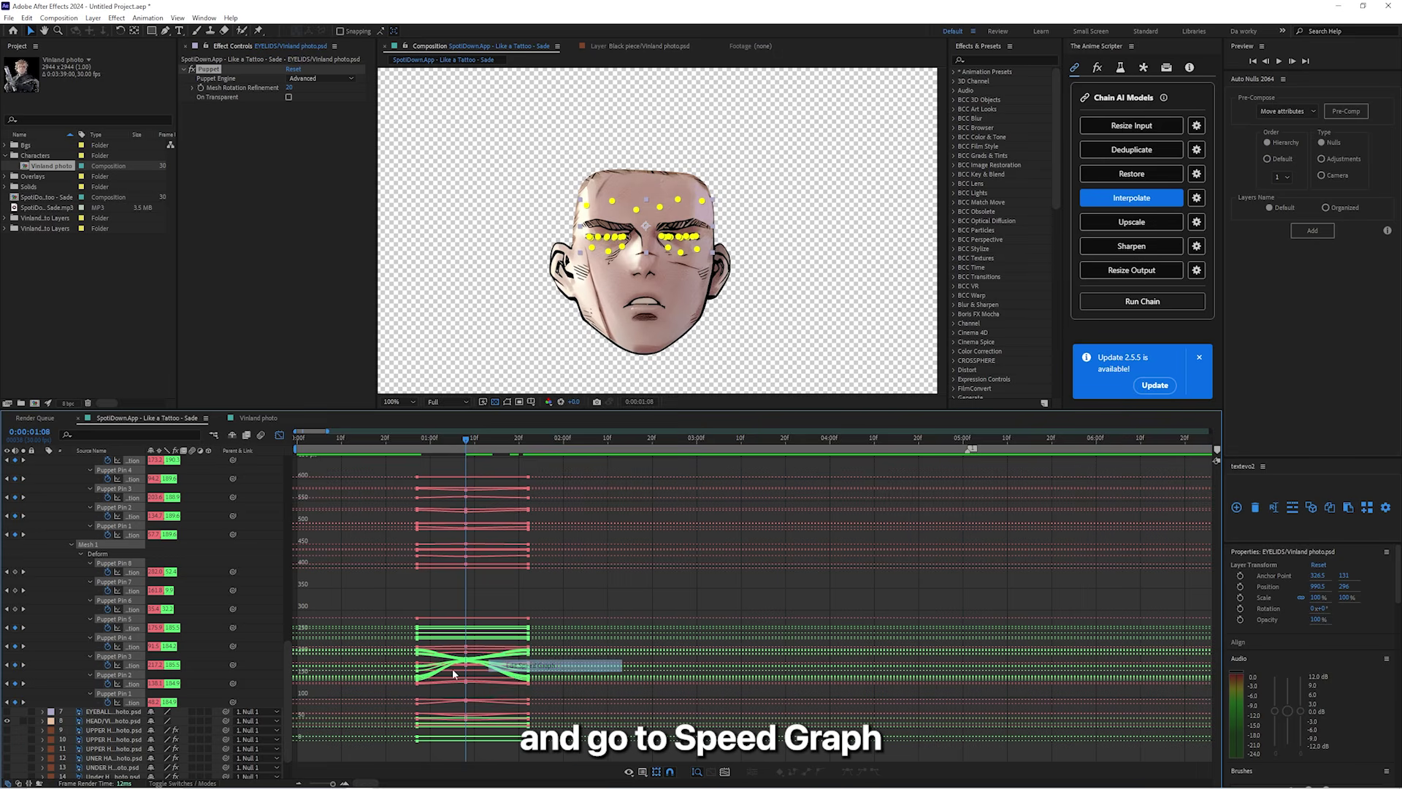
scroll(471, 740, "up", 1)
left_click_drag(485, 723, 458, 734)
scroll(572, 549, "down", 1)
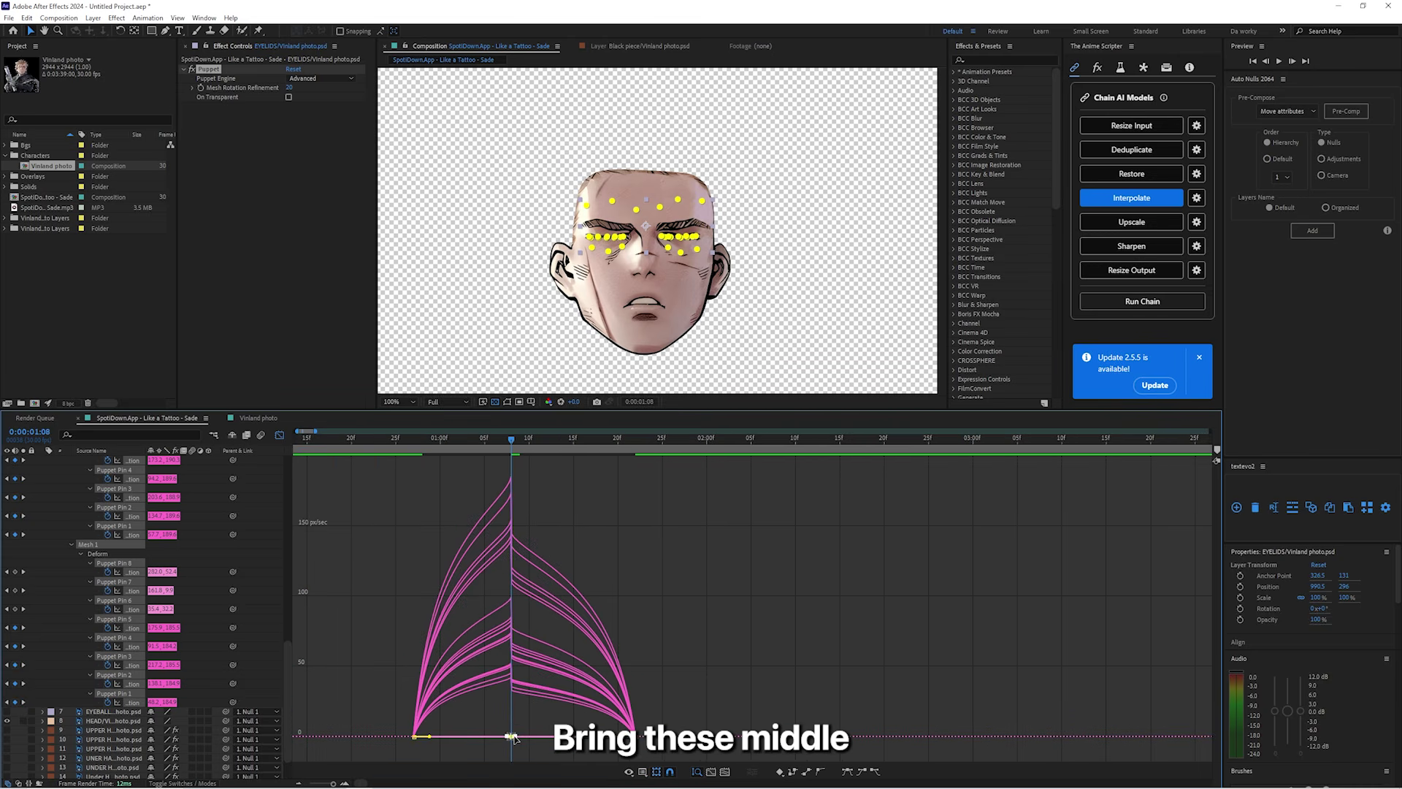
left_click_drag(718, 689, 552, 737)
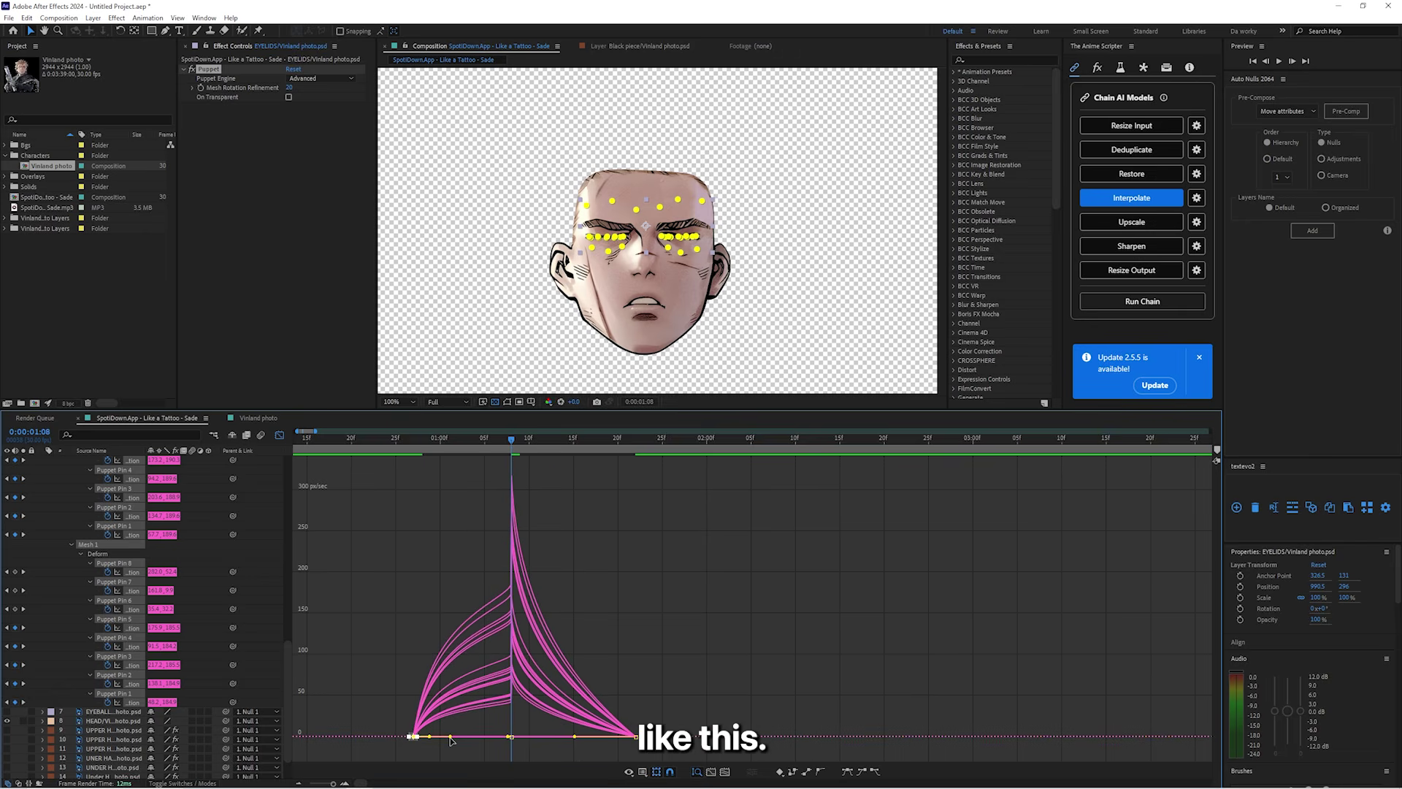
left_click_drag(467, 737, 467, 736)
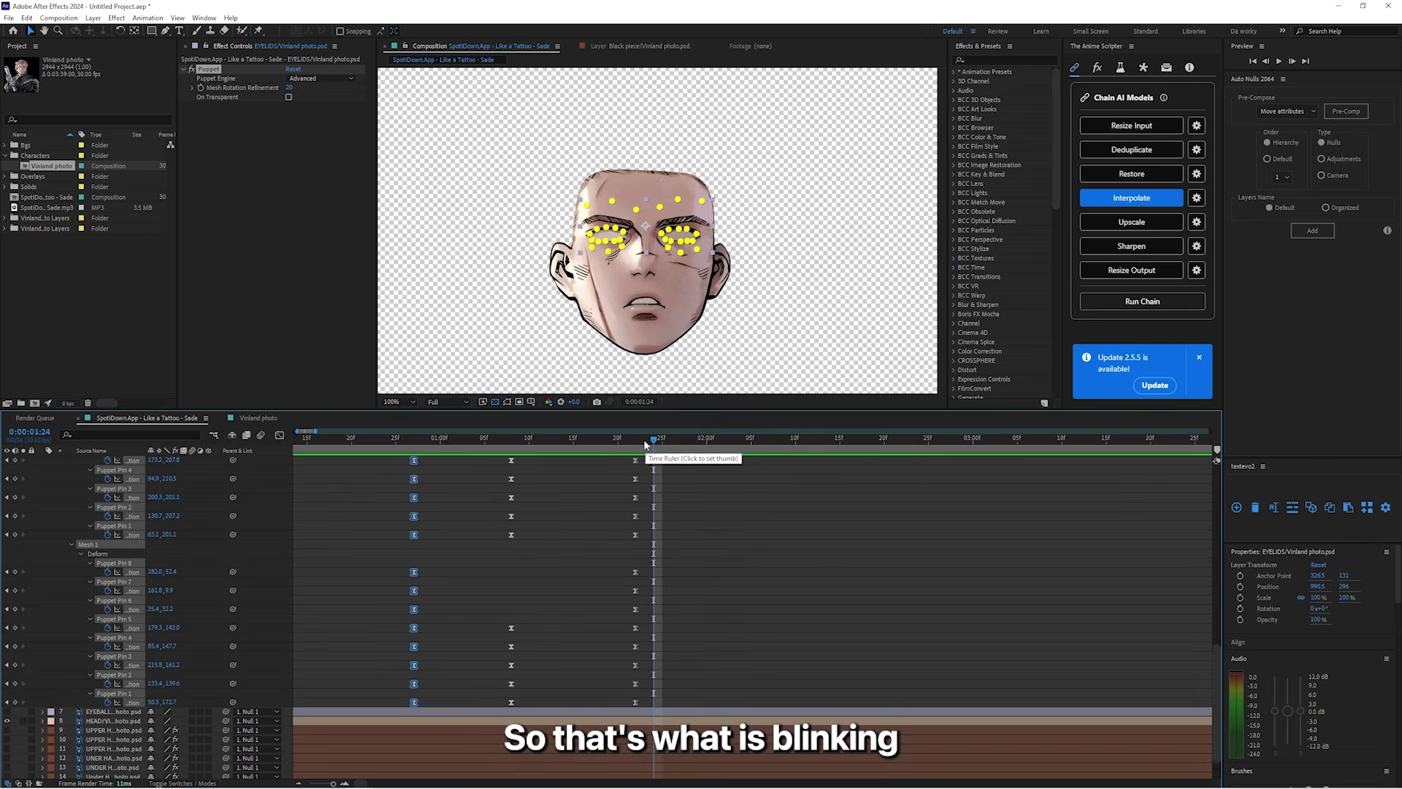
Step: Preview the blink from frame 24 and shift its first set of keyframes slightly later
left_click_drag(644, 440, 387, 451)
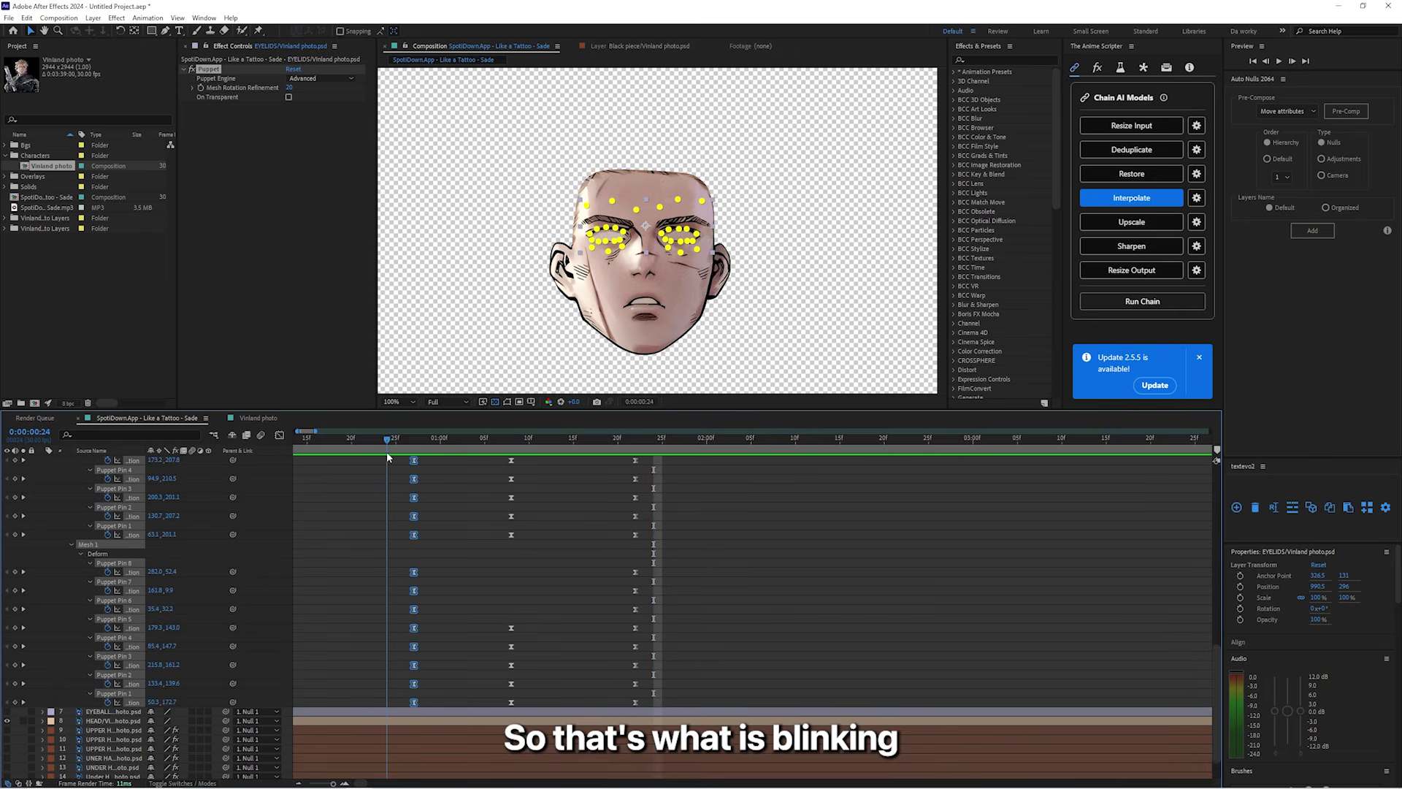
key("space")
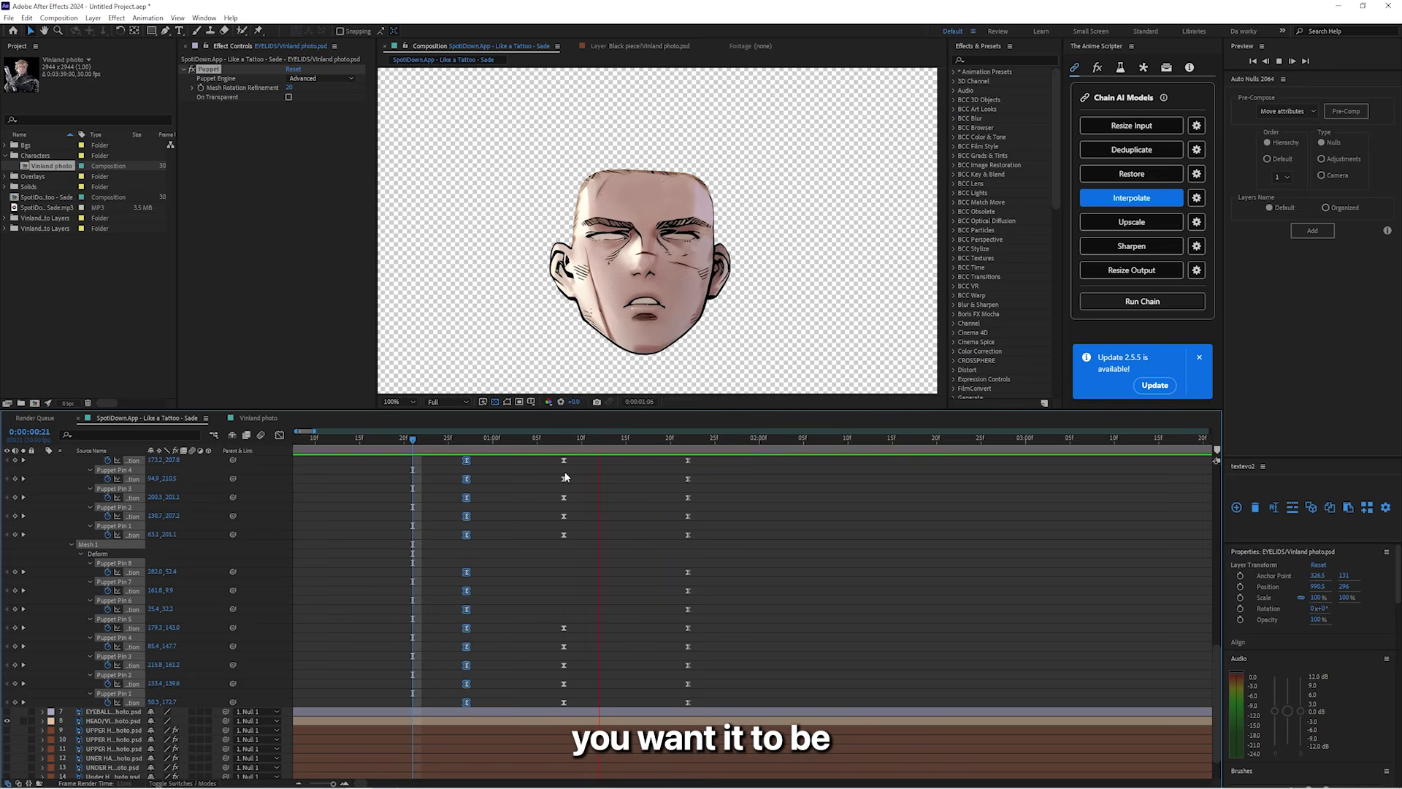
left_click_drag(626, 440, 475, 468)
key("space")
Step: Duplicate all the blink keyframes twice, once right after the first blink and once at about 4 seconds
scroll(488, 559, "up", 17)
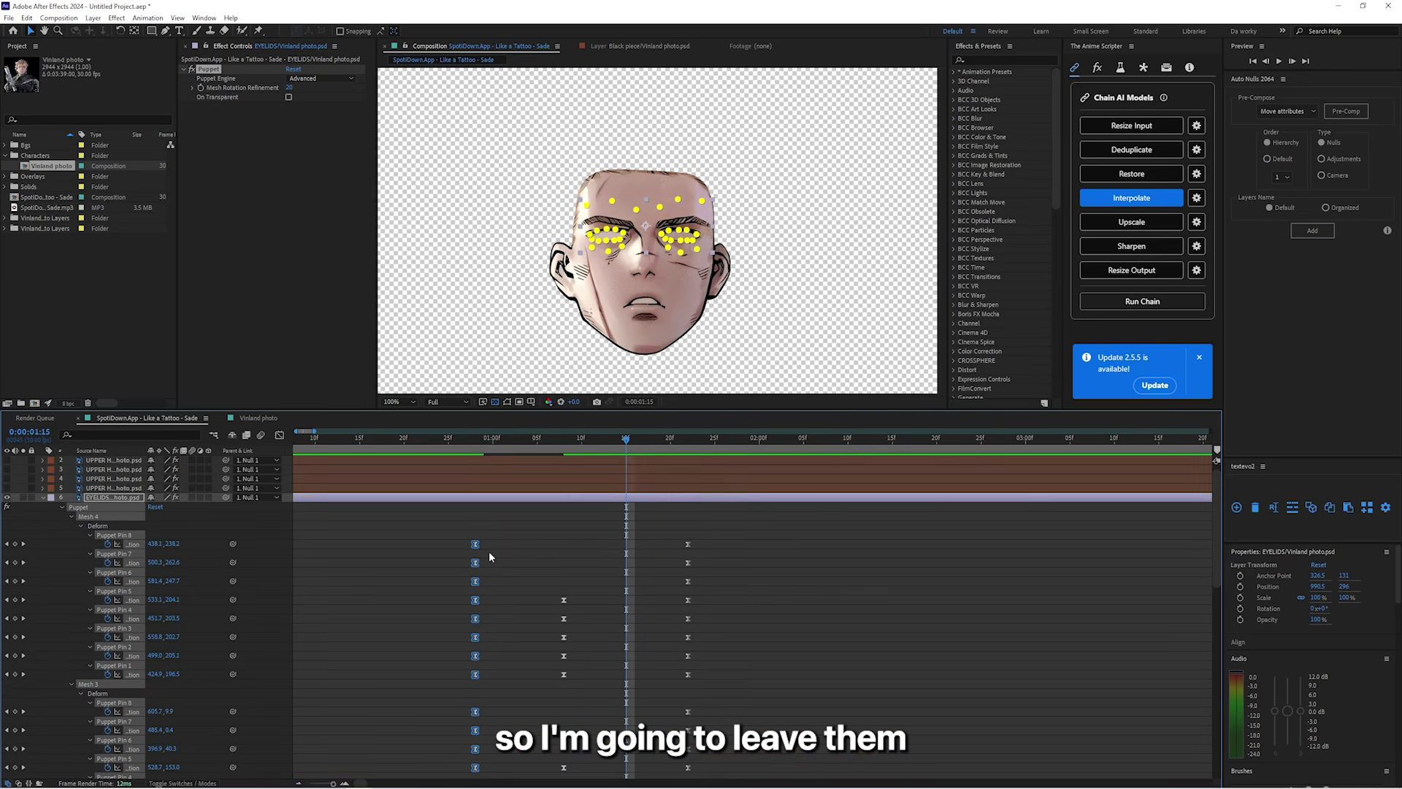
scroll(523, 519, "down", 3)
scroll(528, 531, "up", 1)
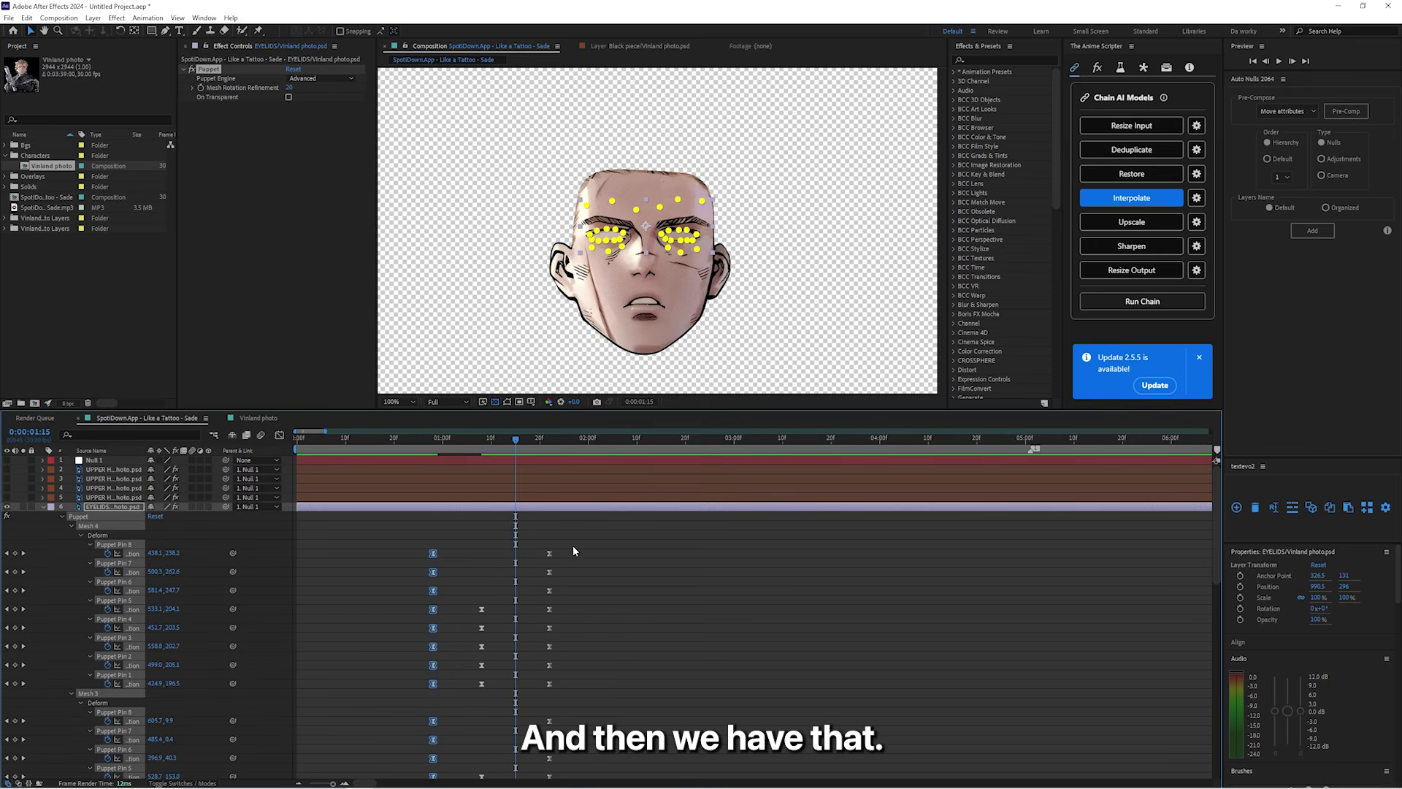
left_click_drag(588, 542, 401, 694)
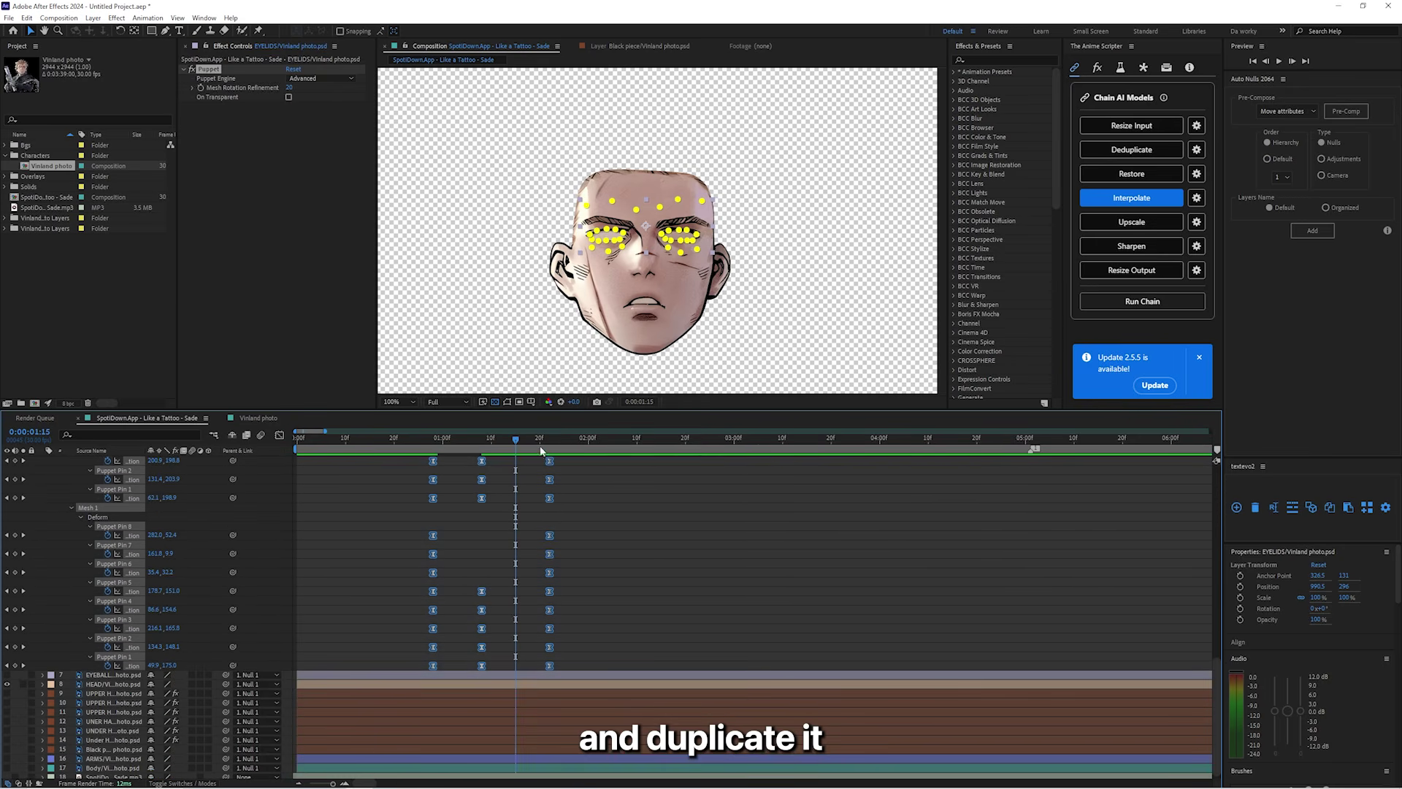
left_click_drag(541, 451, 753, 468)
key("ctrl+v")
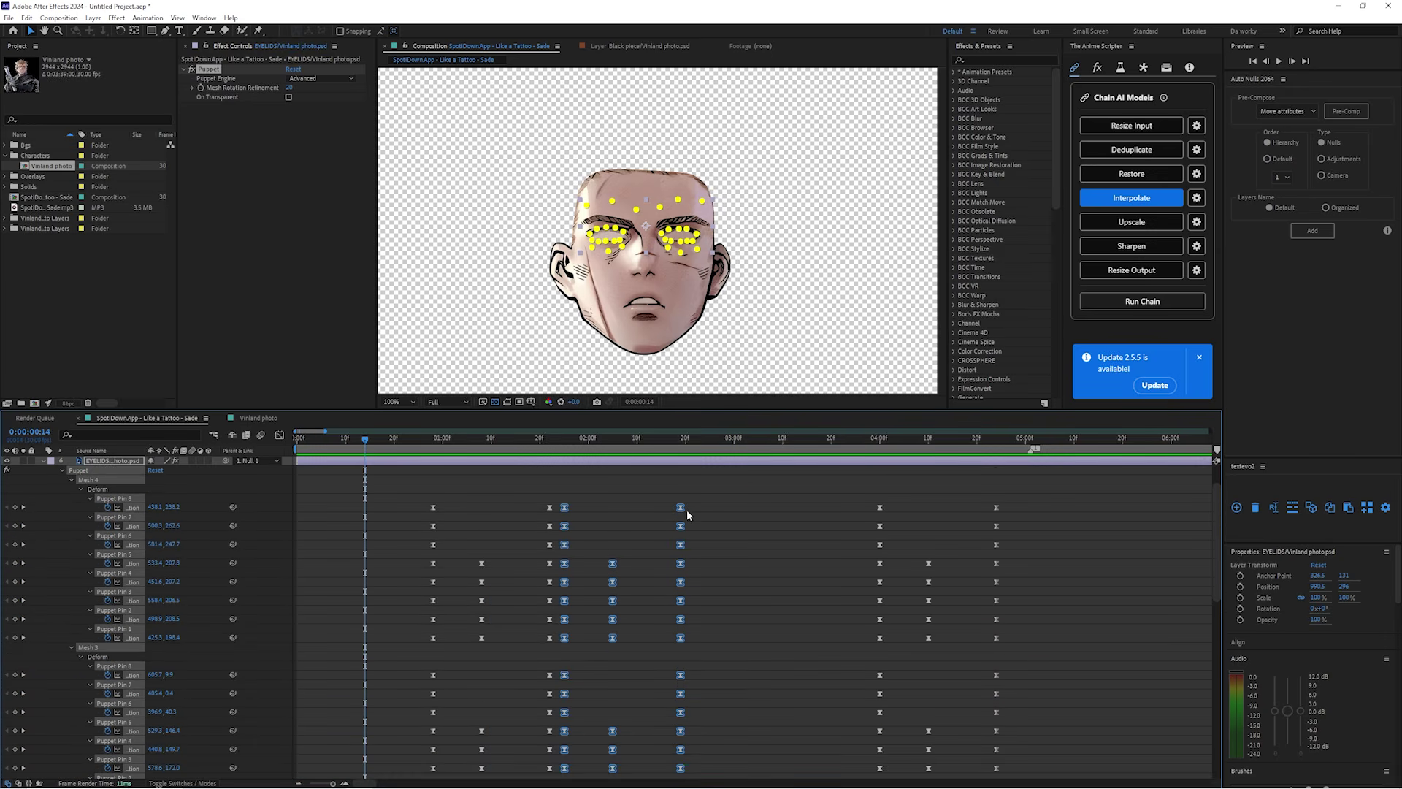
Step: Stretch the second blink's keyframes over a longer time and save the project as Vinland
left_click_drag(682, 509, 711, 512)
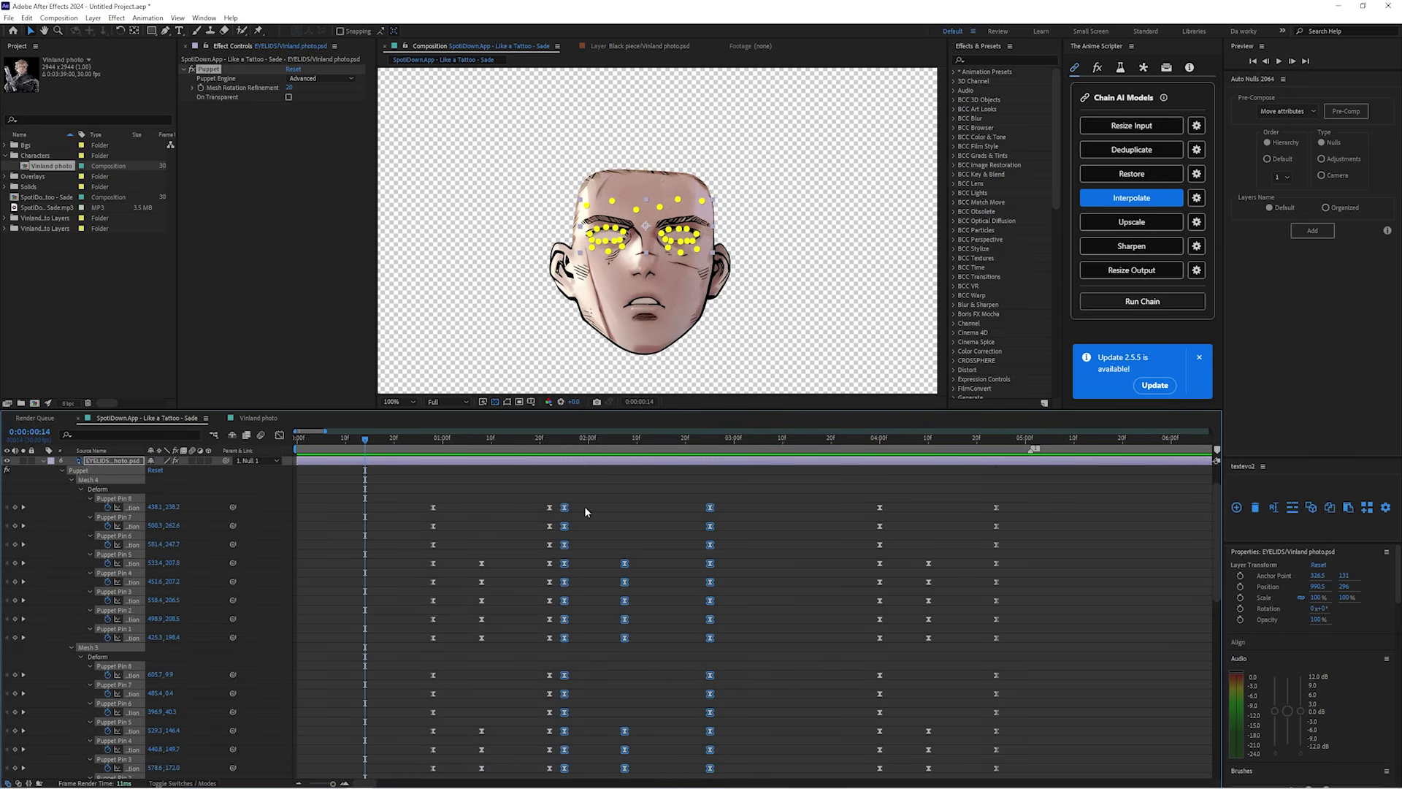
scroll(585, 497, "down", 2)
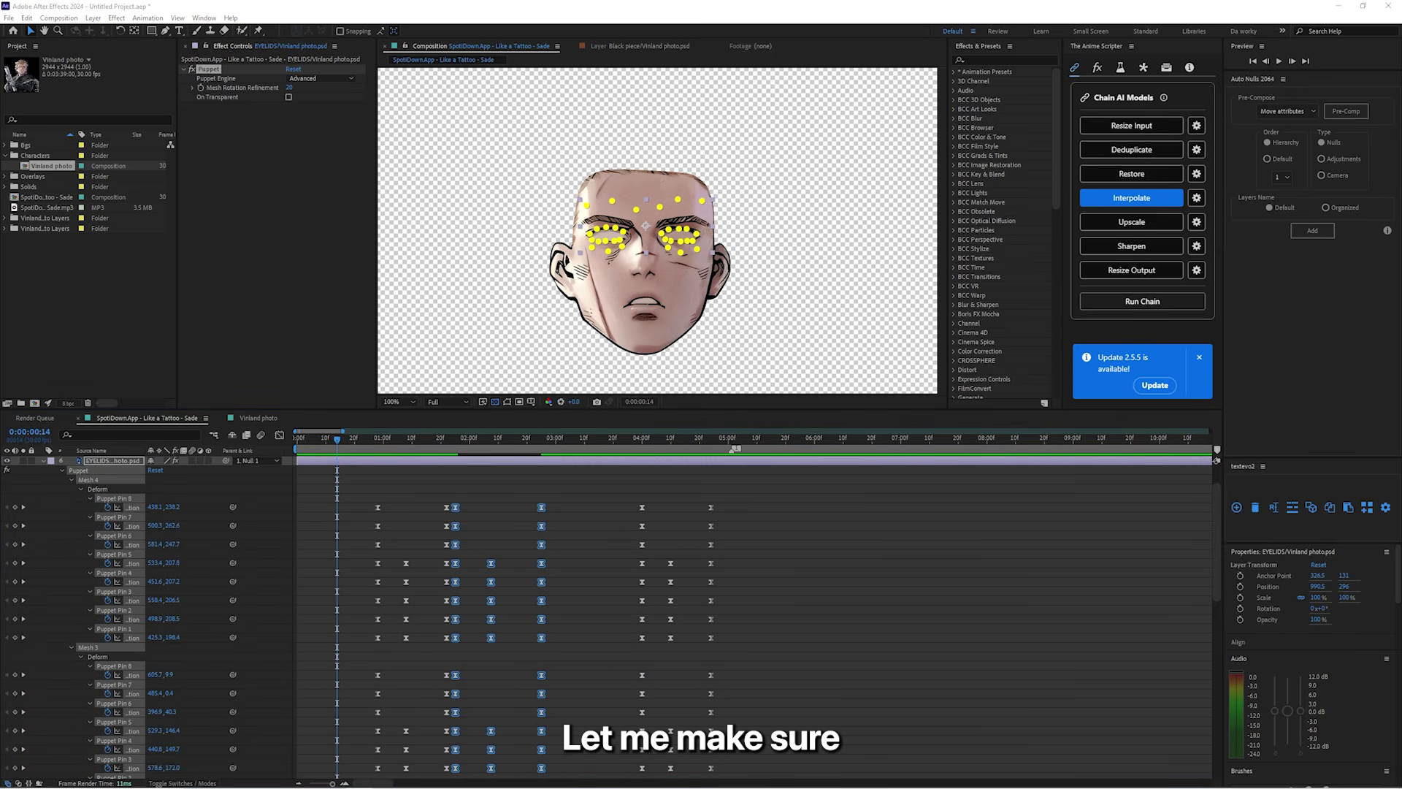
key("ctrl+s")
Step: Show the EYEBALLS layer and place one puppet pin in the centre of each iris at frame 0
left_click_drag(317, 442, 293, 444)
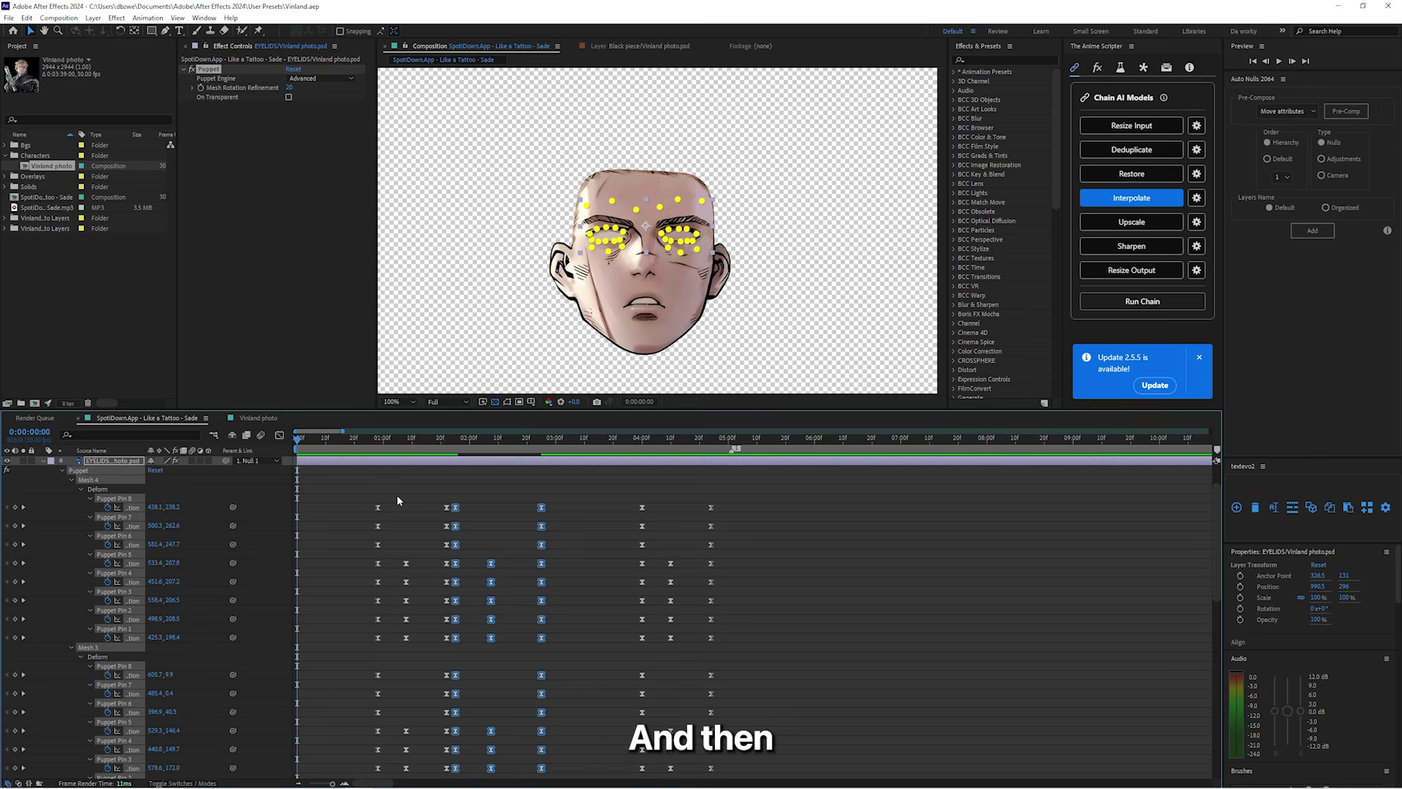
left_click(397, 494)
key("u")
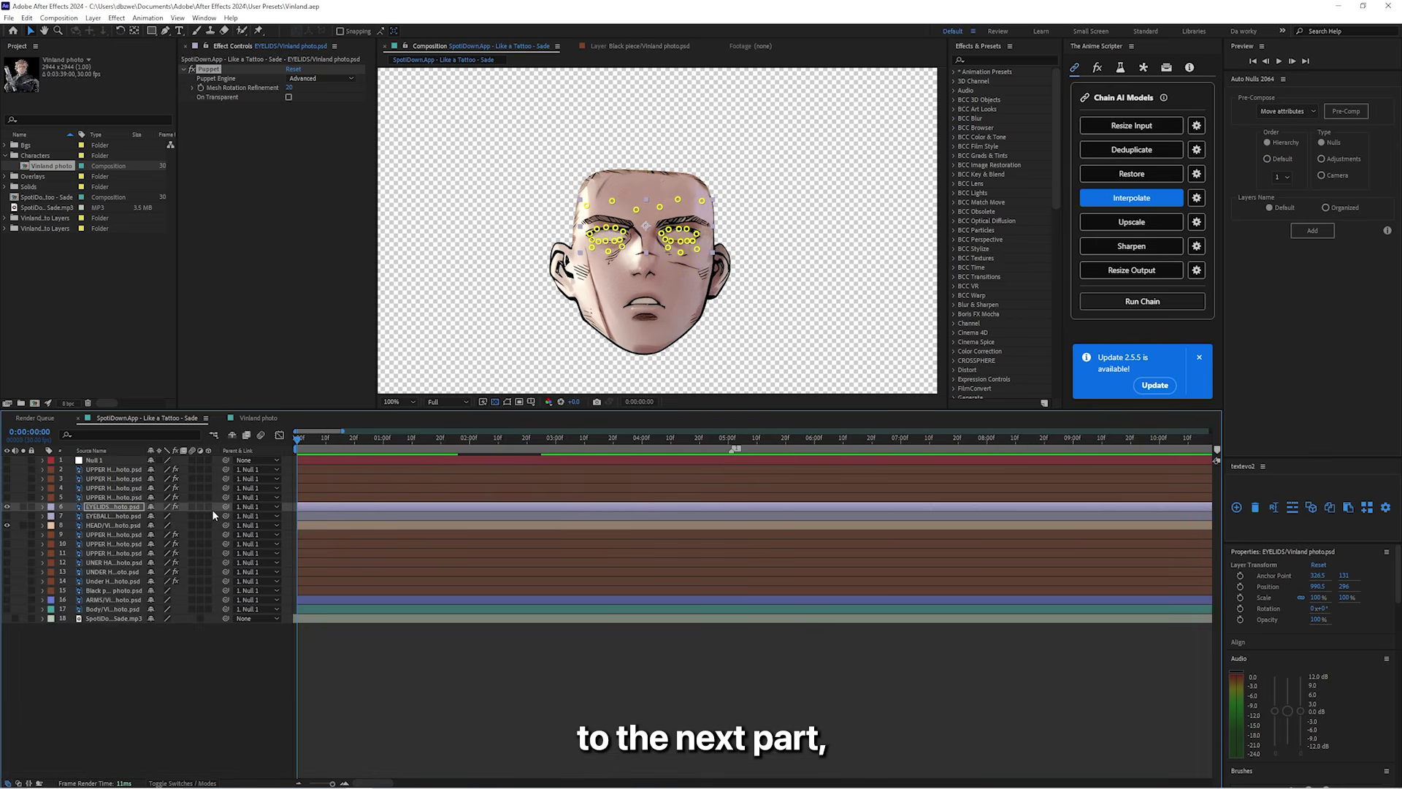
left_click(7, 516)
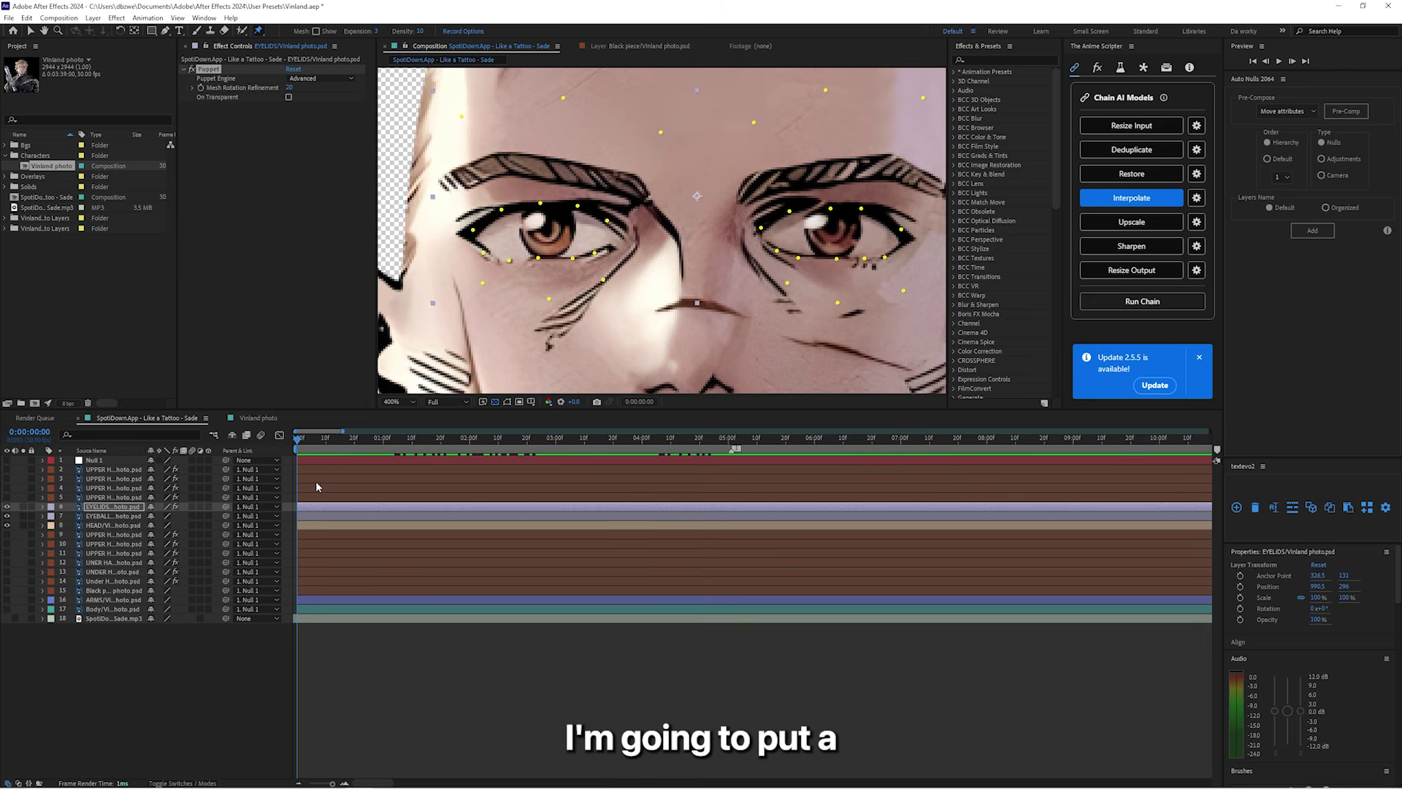
left_click(315, 516)
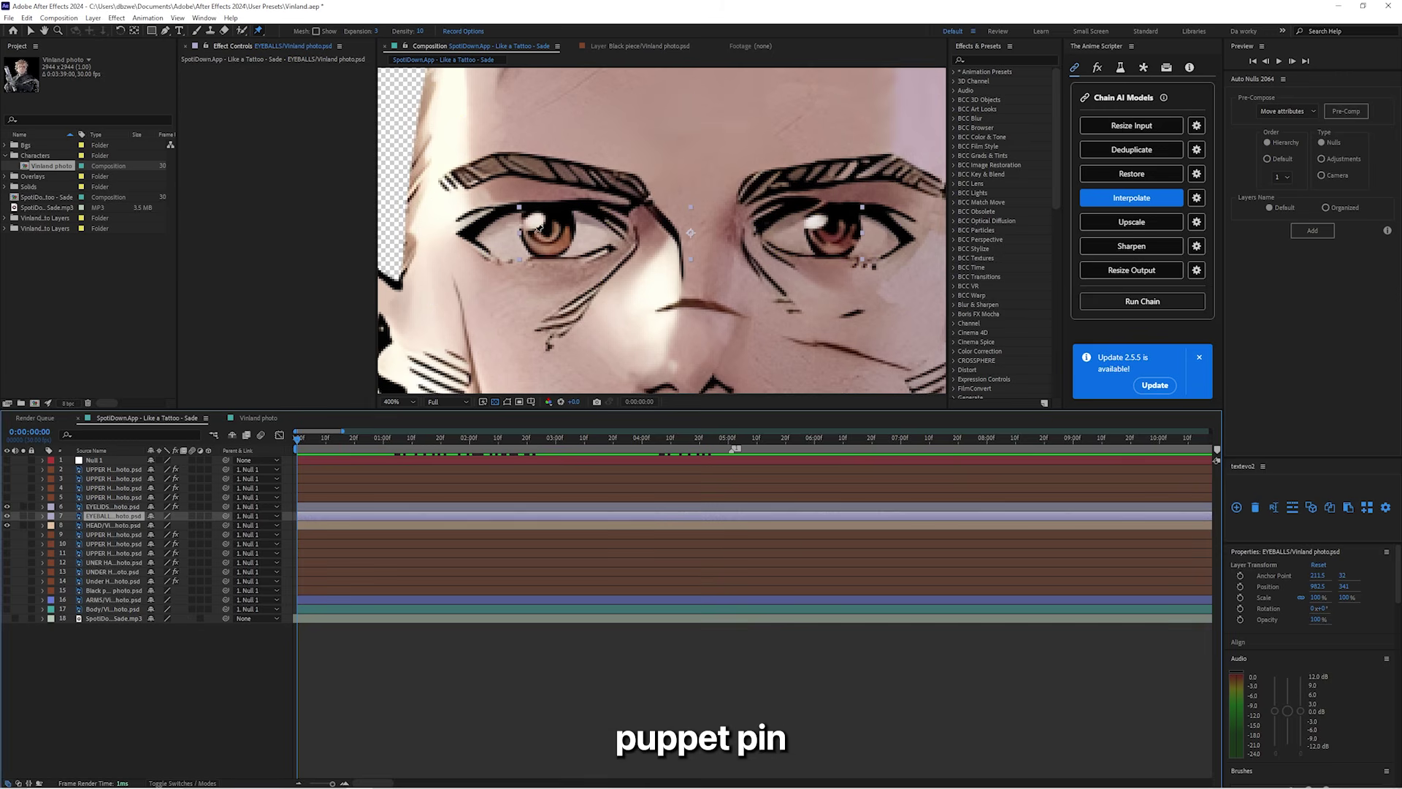
left_click(546, 229)
left_click(834, 226)
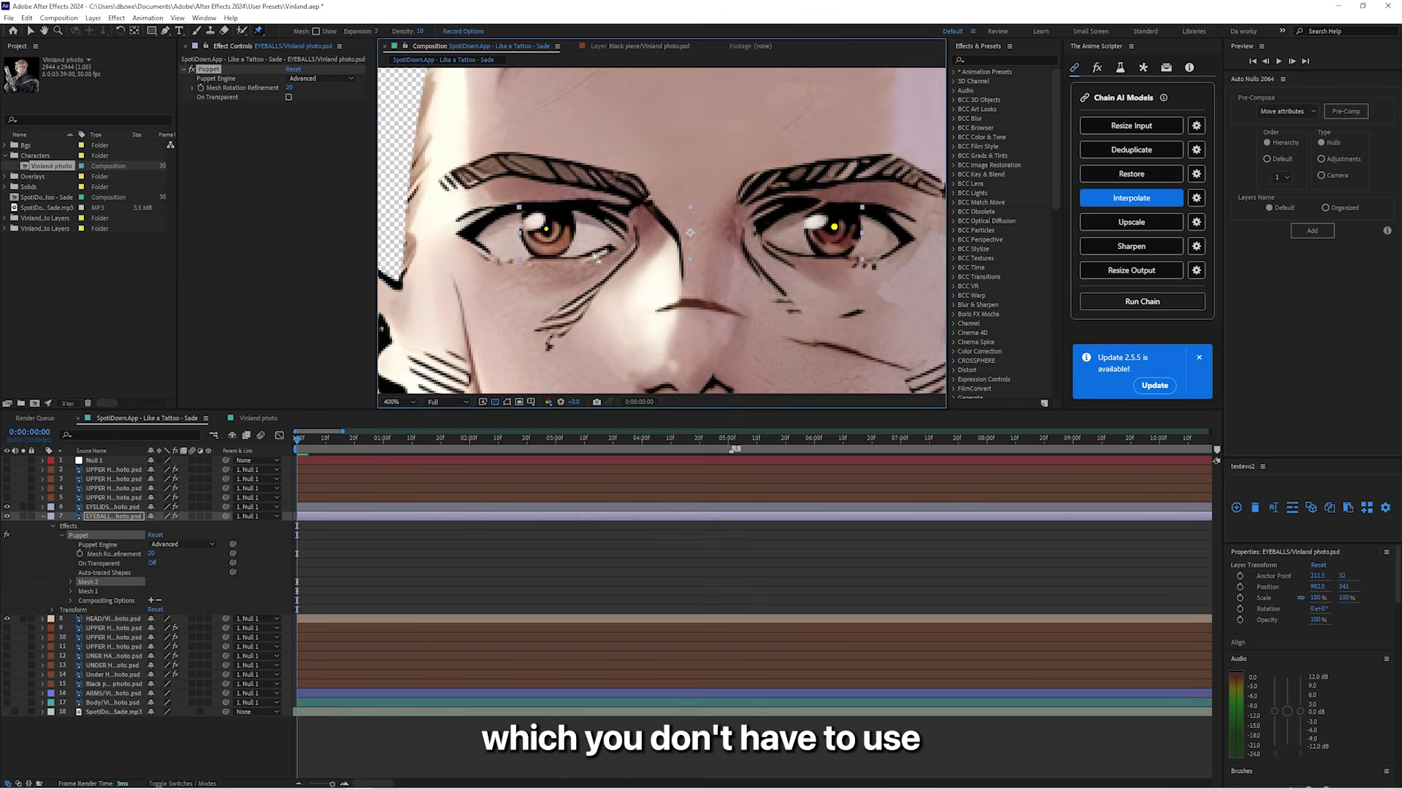
scroll(670, 243, "down", 4)
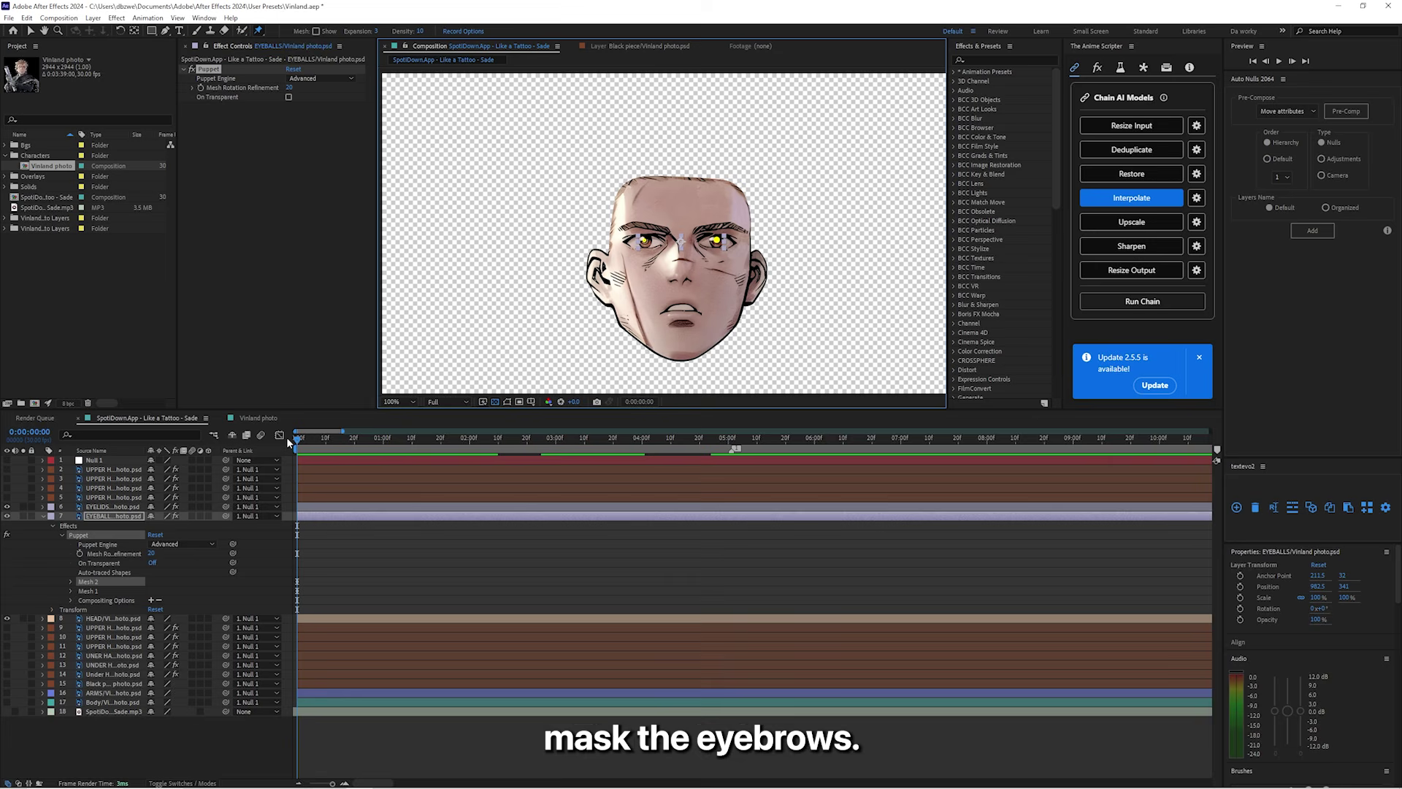
Step: Move the iris pin keyframes to about 5 seconds and shift both iris pins to the left at frame 0
key("u")
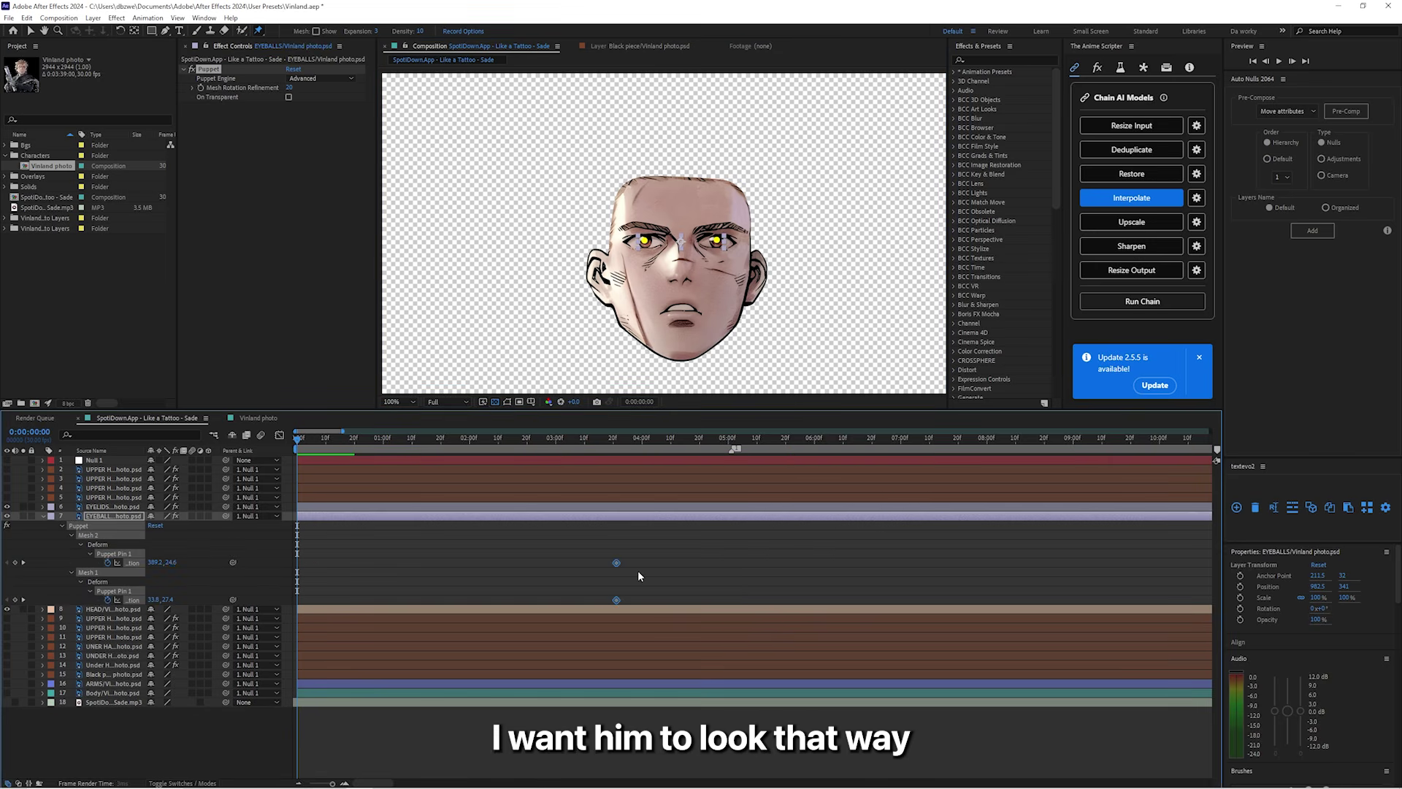
scroll(654, 244, "up", 1)
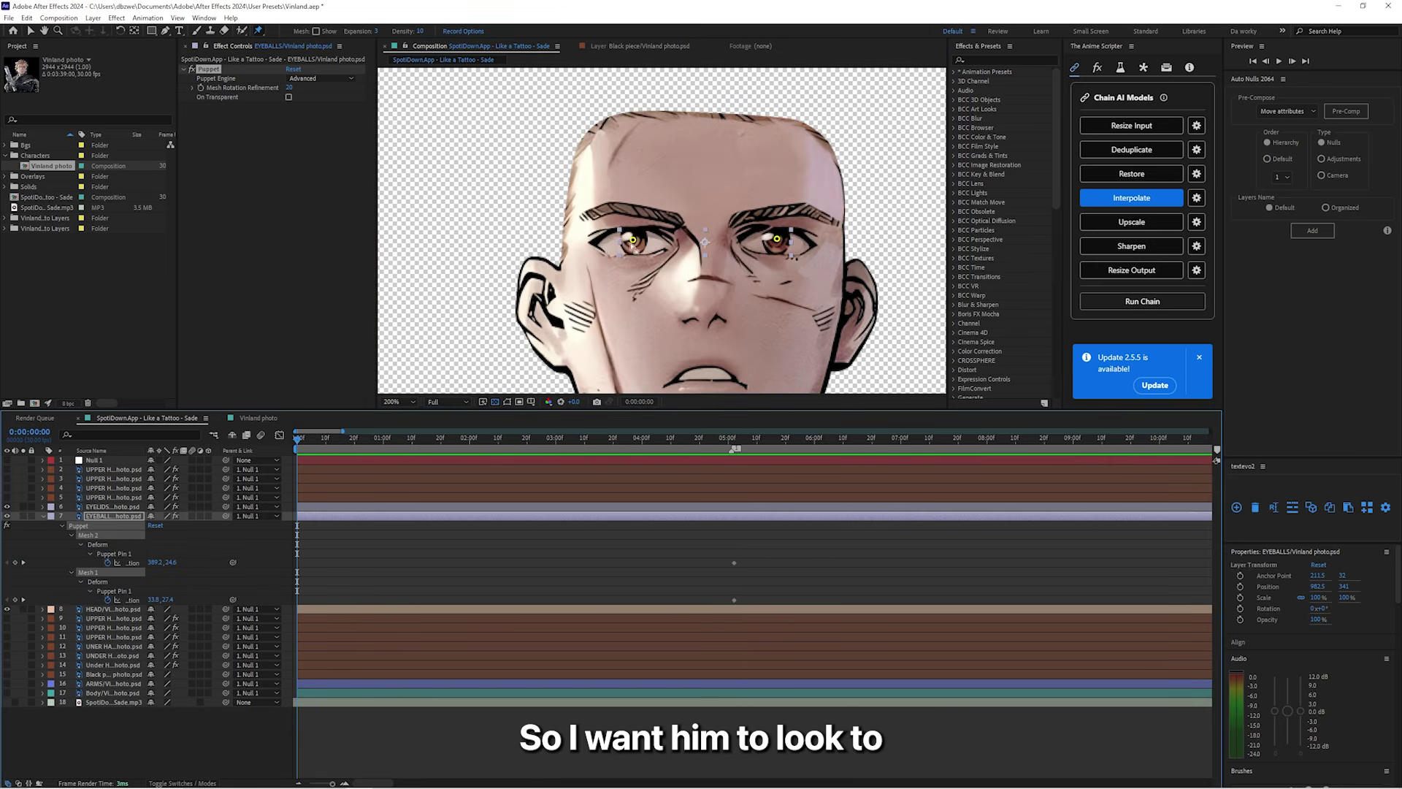
left_click_drag(638, 243, 626, 250)
left_click_drag(779, 241, 771, 244)
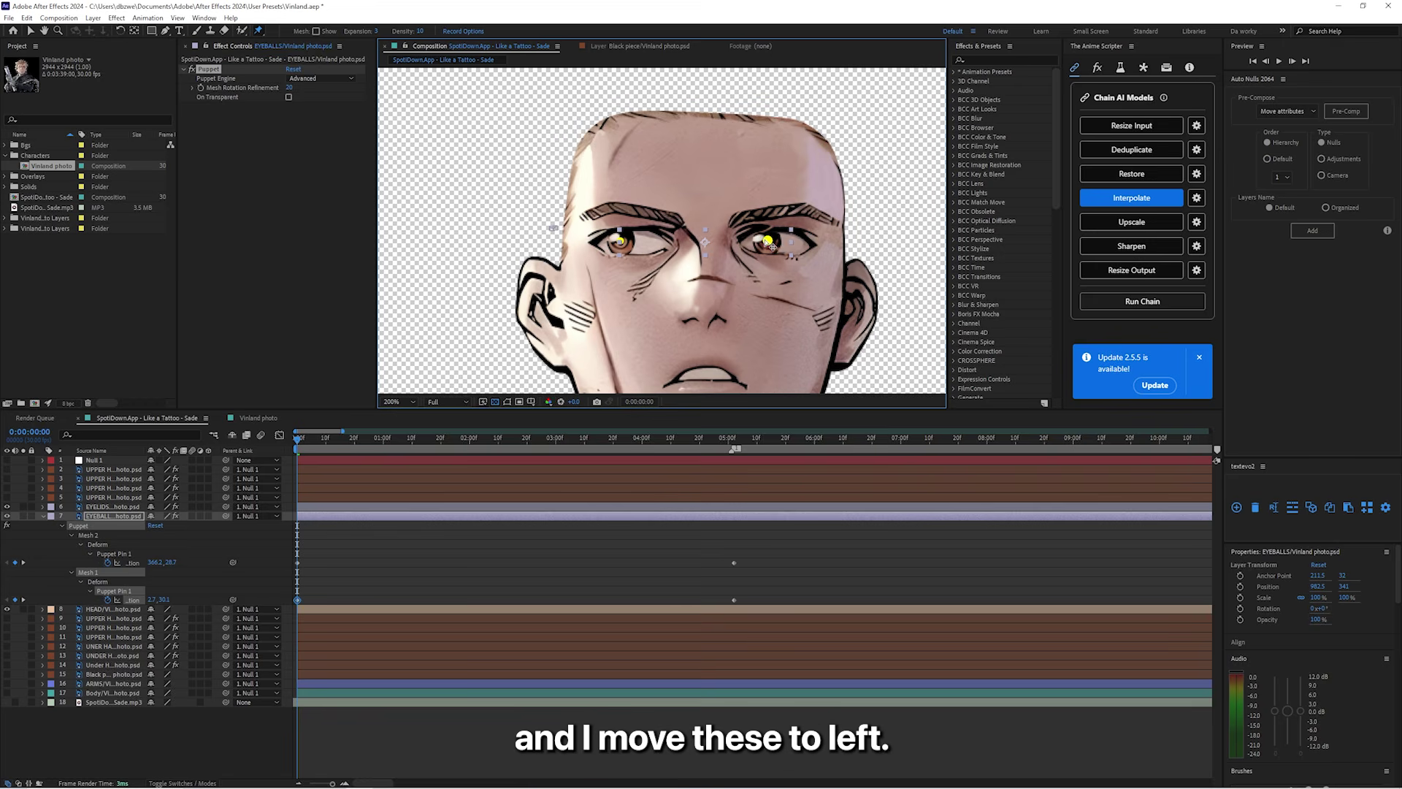
left_click(766, 240)
left_click(642, 558)
scroll(557, 260, "down", 1)
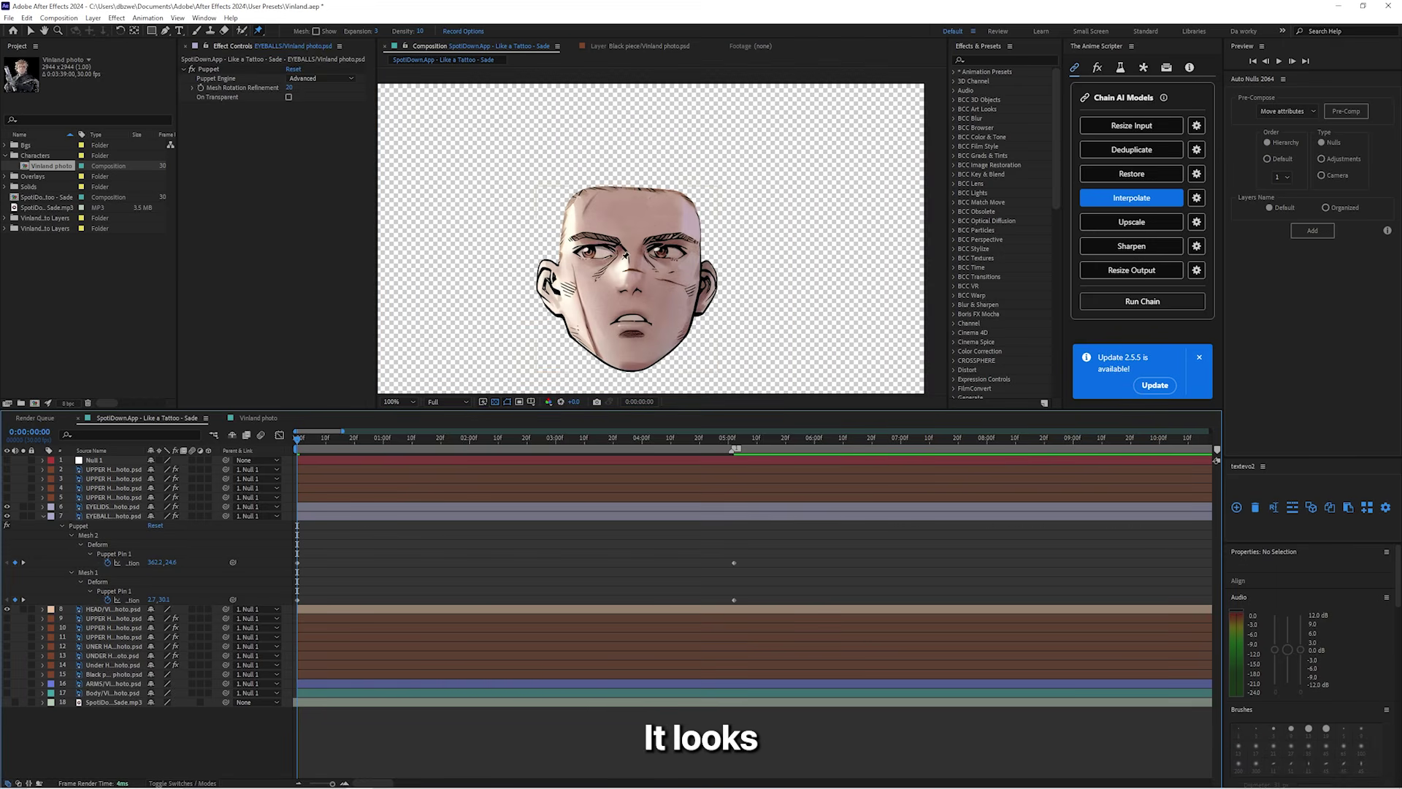
Step: Shift both iris pins to the right at 0:00:02:17 so the eyes look symmetrical
left_click_drag(314, 447, 450, 461)
left_click(310, 567)
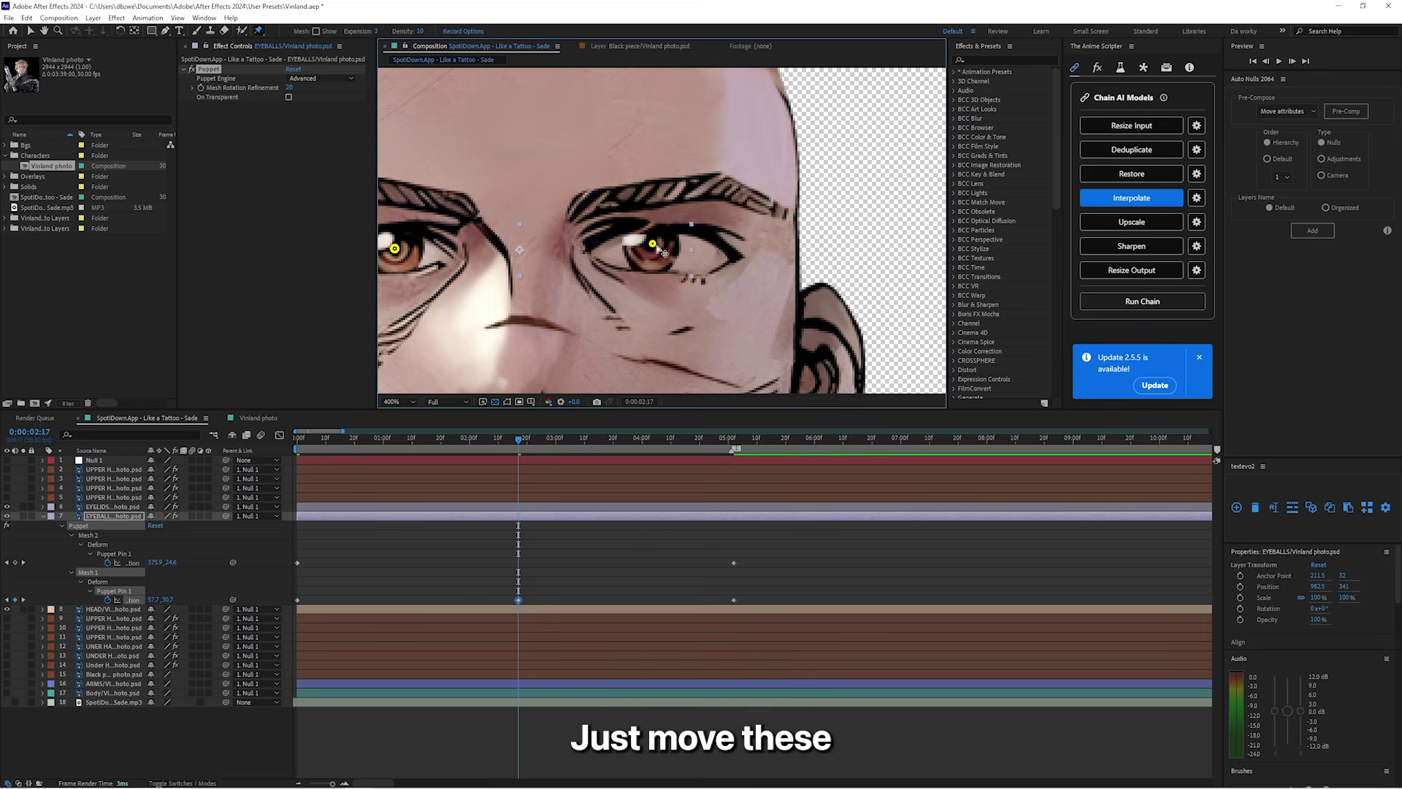
left_click_drag(652, 244, 686, 253)
scroll(558, 263, "down", 1)
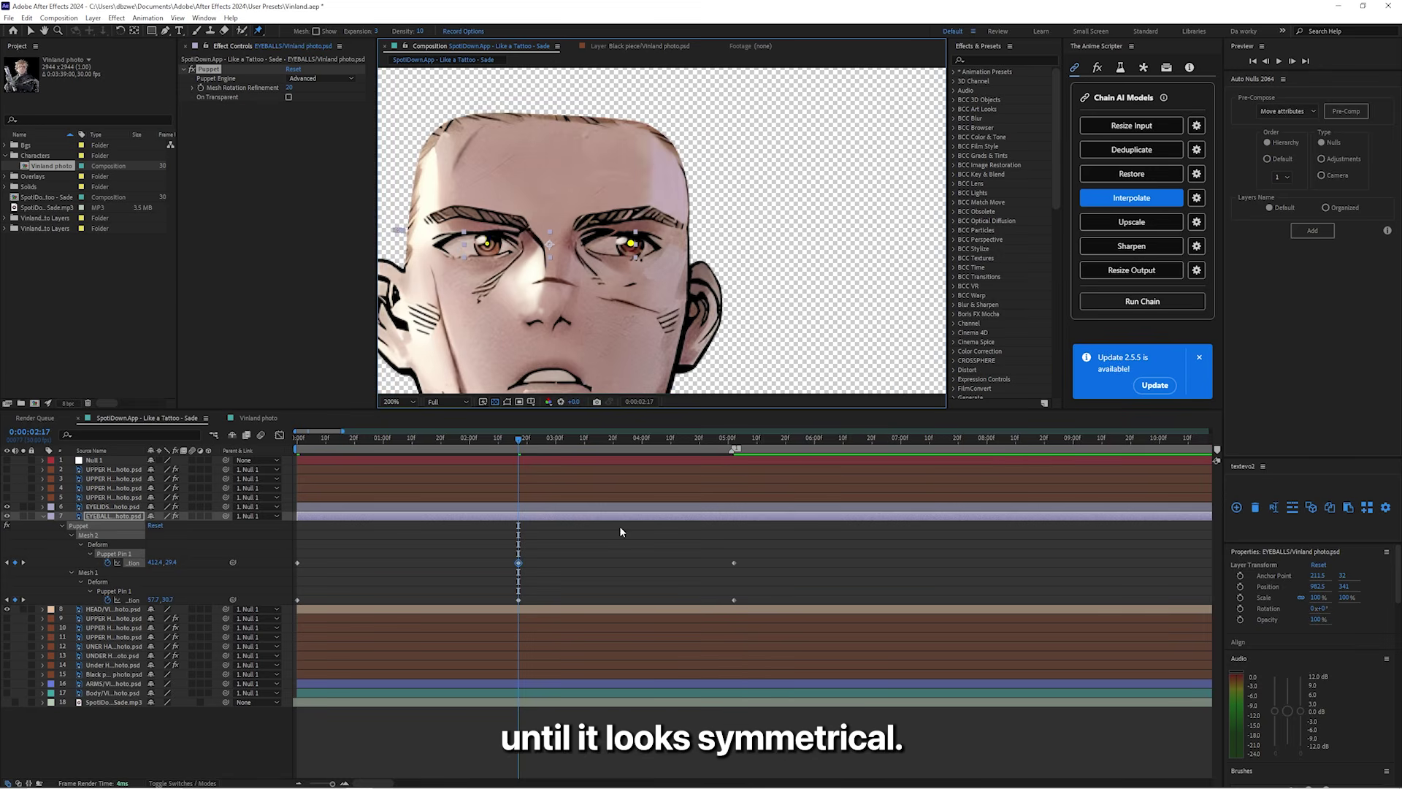
Step: Apply Easy Ease to all the iris pin keyframes of the EYEBALLS layer
left_click(620, 529)
scroll(618, 260, "down", 1)
left_click(559, 515)
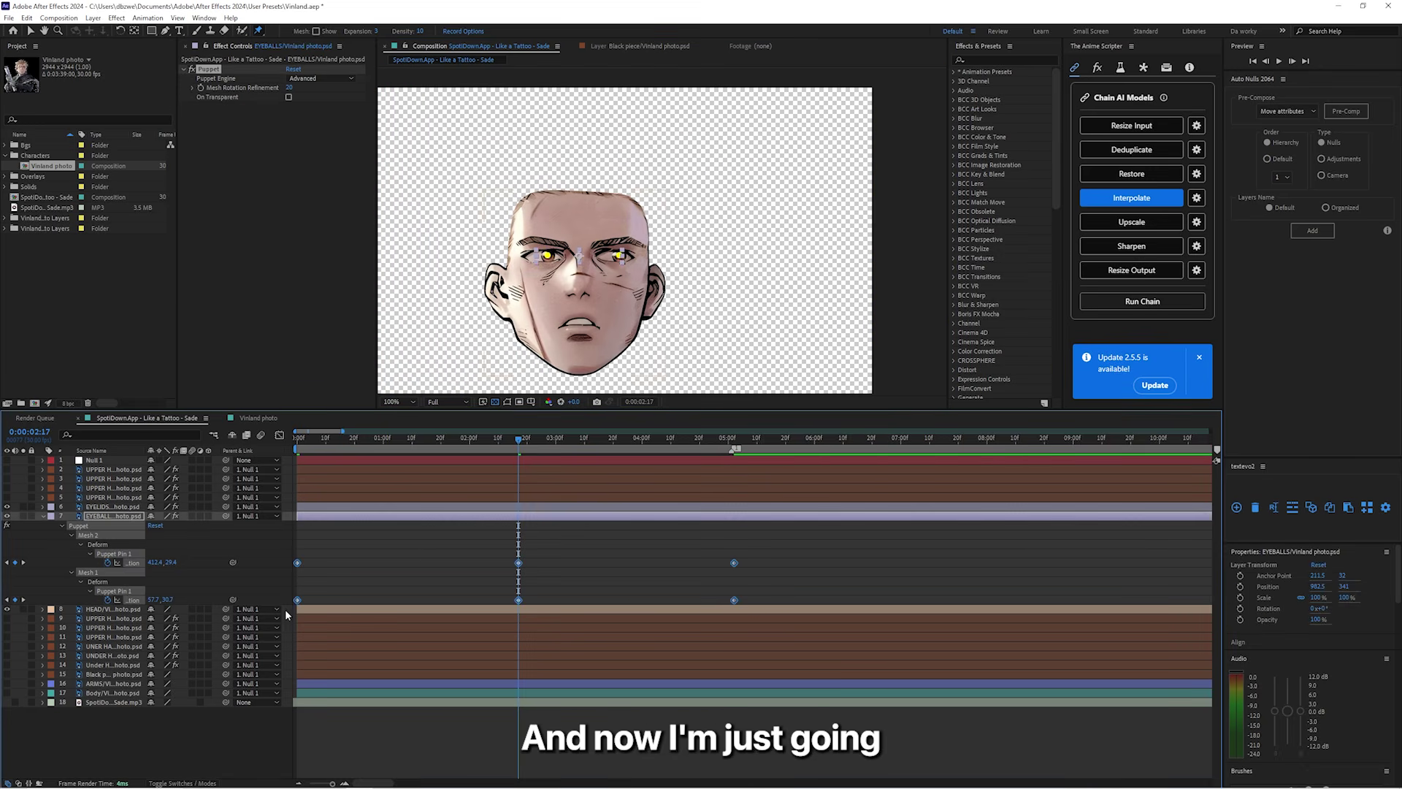
key("F9")
Step: Preview the eye movement together with the blinks from the start
left_click_drag(517, 441, 275, 489)
key("space")
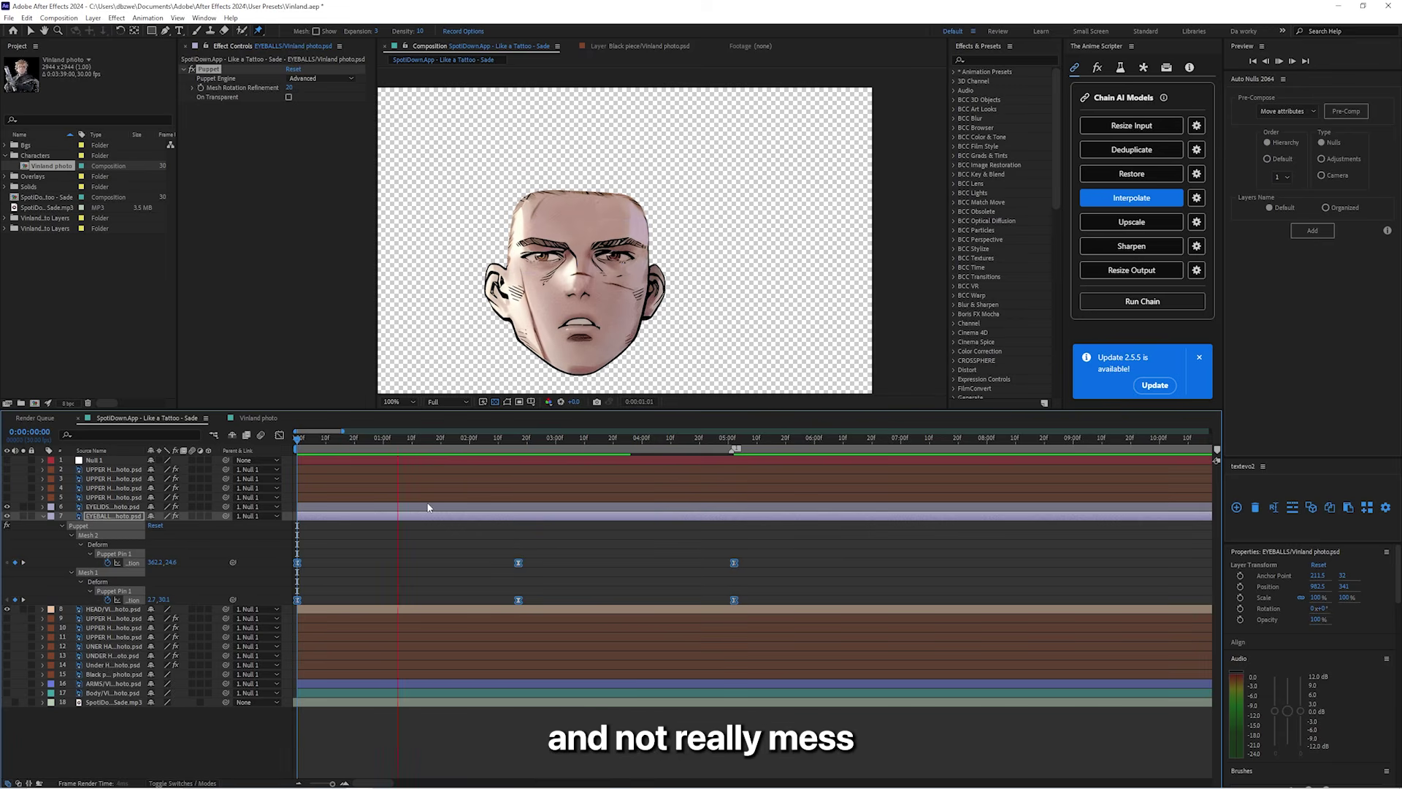
scroll(604, 309, "down", 1)
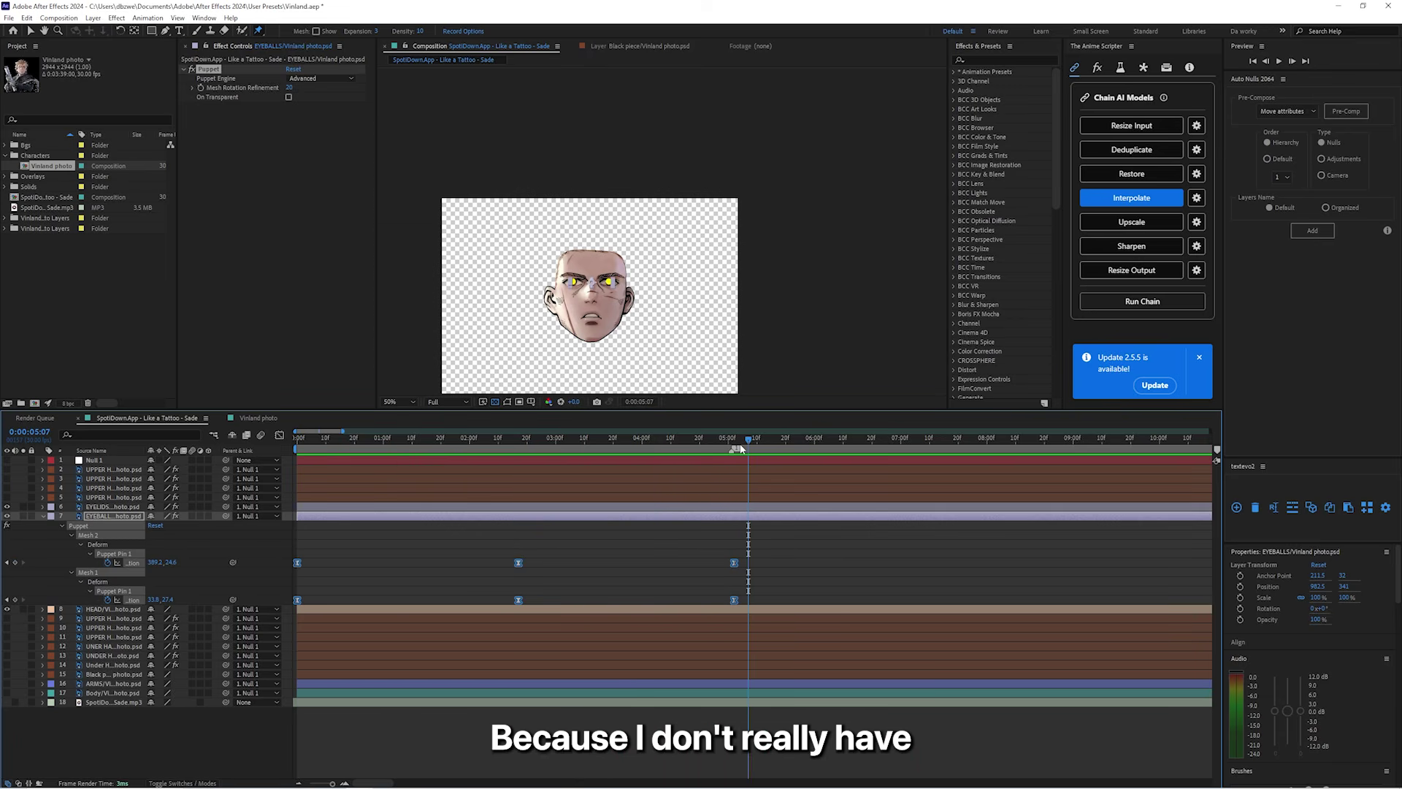
scroll(593, 288, "up", 1)
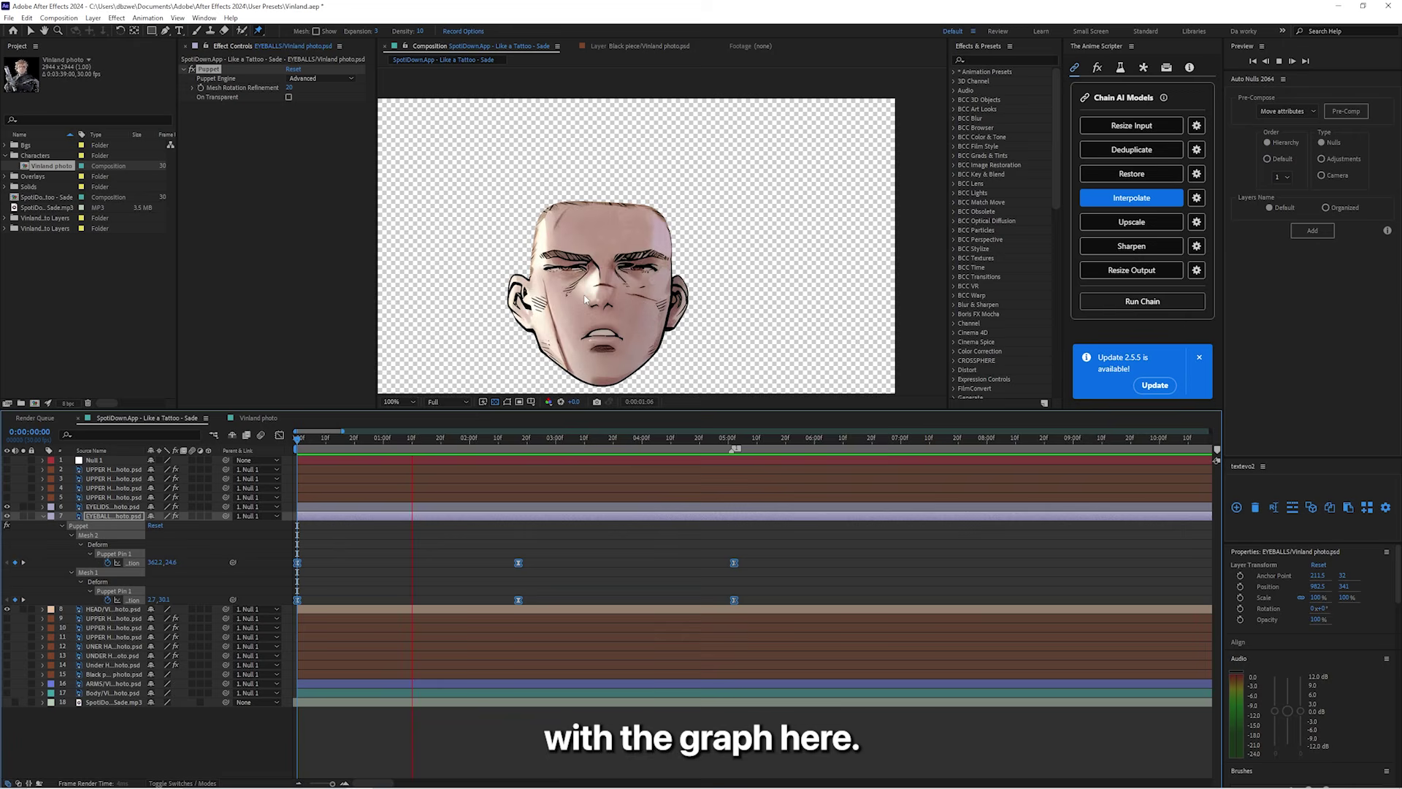
scroll(585, 298, "down", 1)
key("space")
left_click(366, 533)
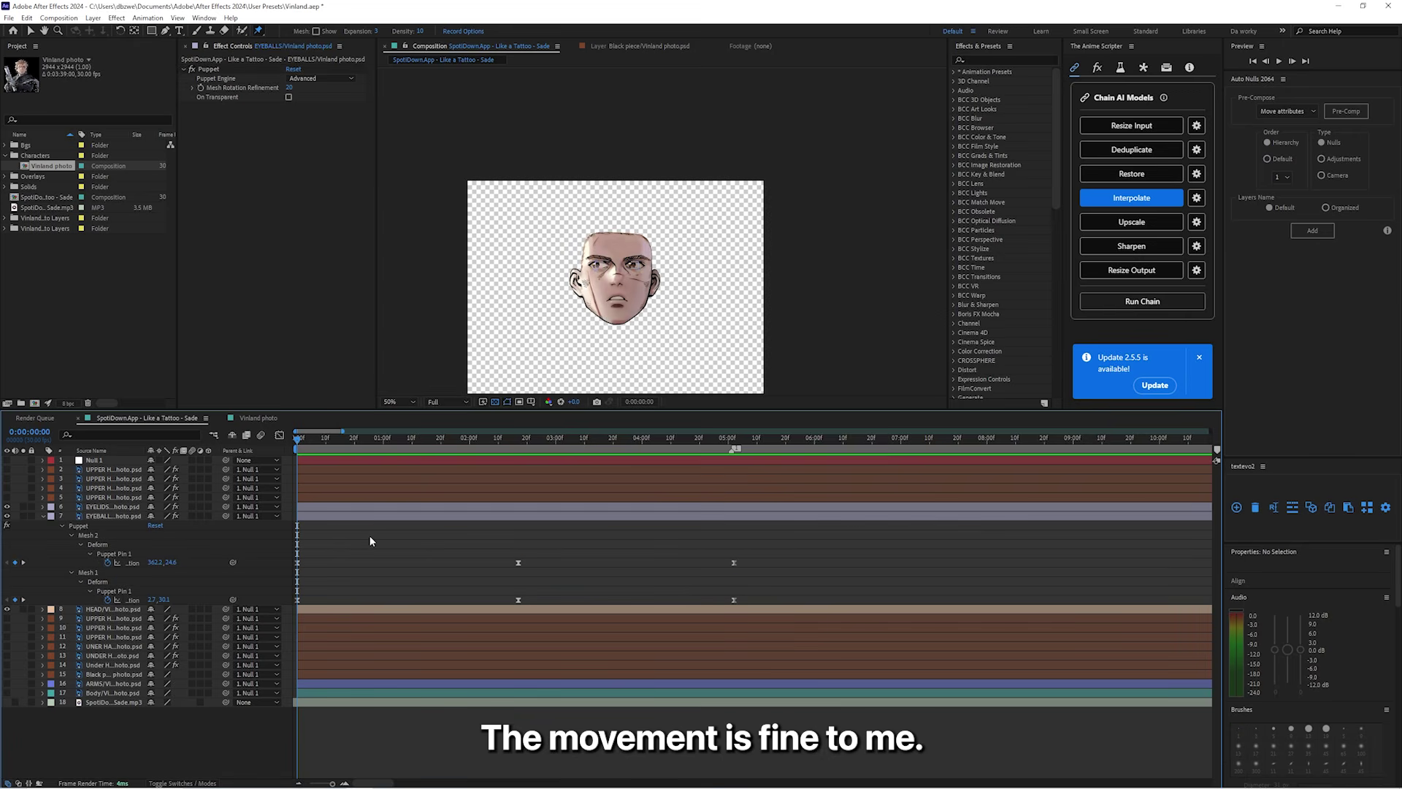
Step: Show all the hair layers, the Black piece, the ARMS and the Body layers again
left_click_drag(8, 497, 8, 470)
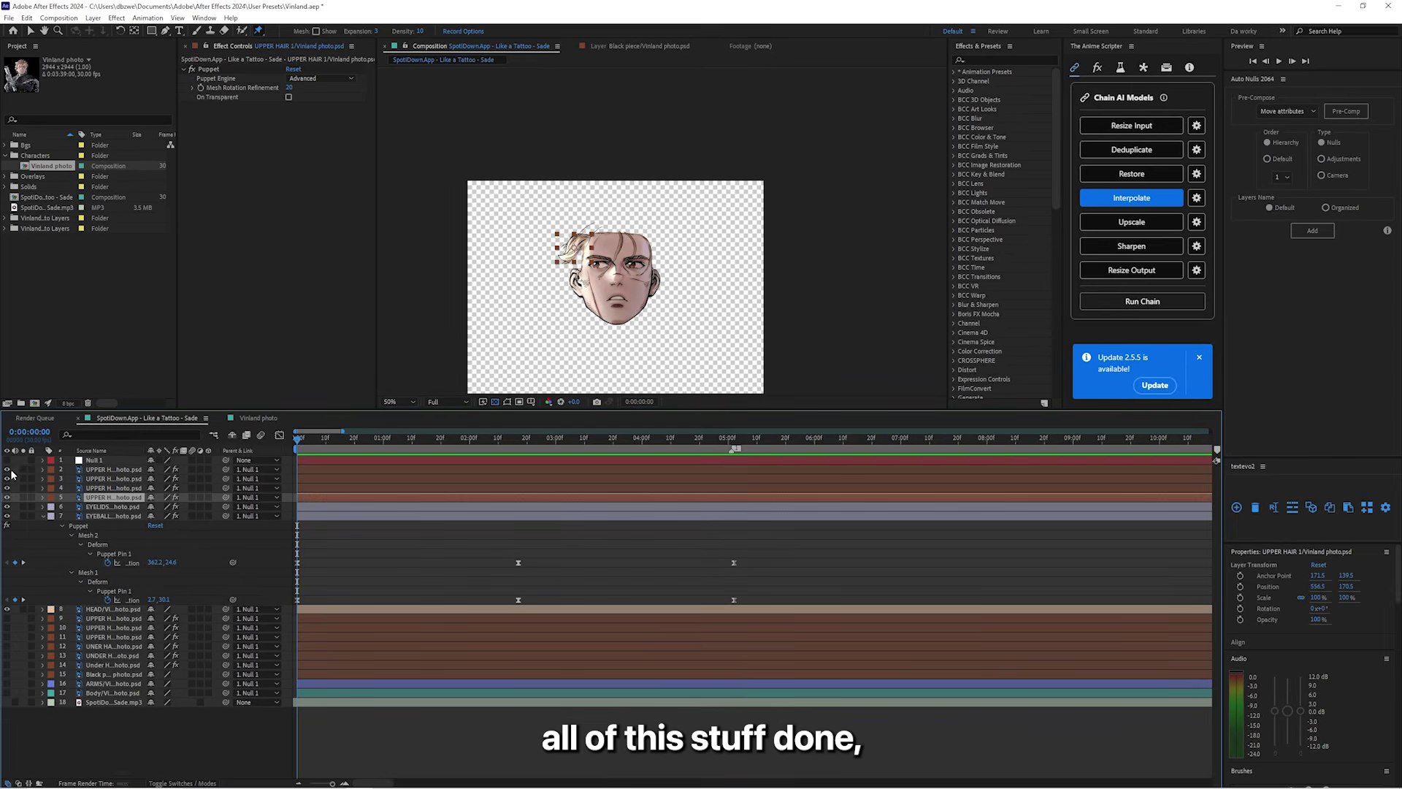
left_click(401, 537)
left_click_drag(6, 619, 6, 647)
left_click(7, 665)
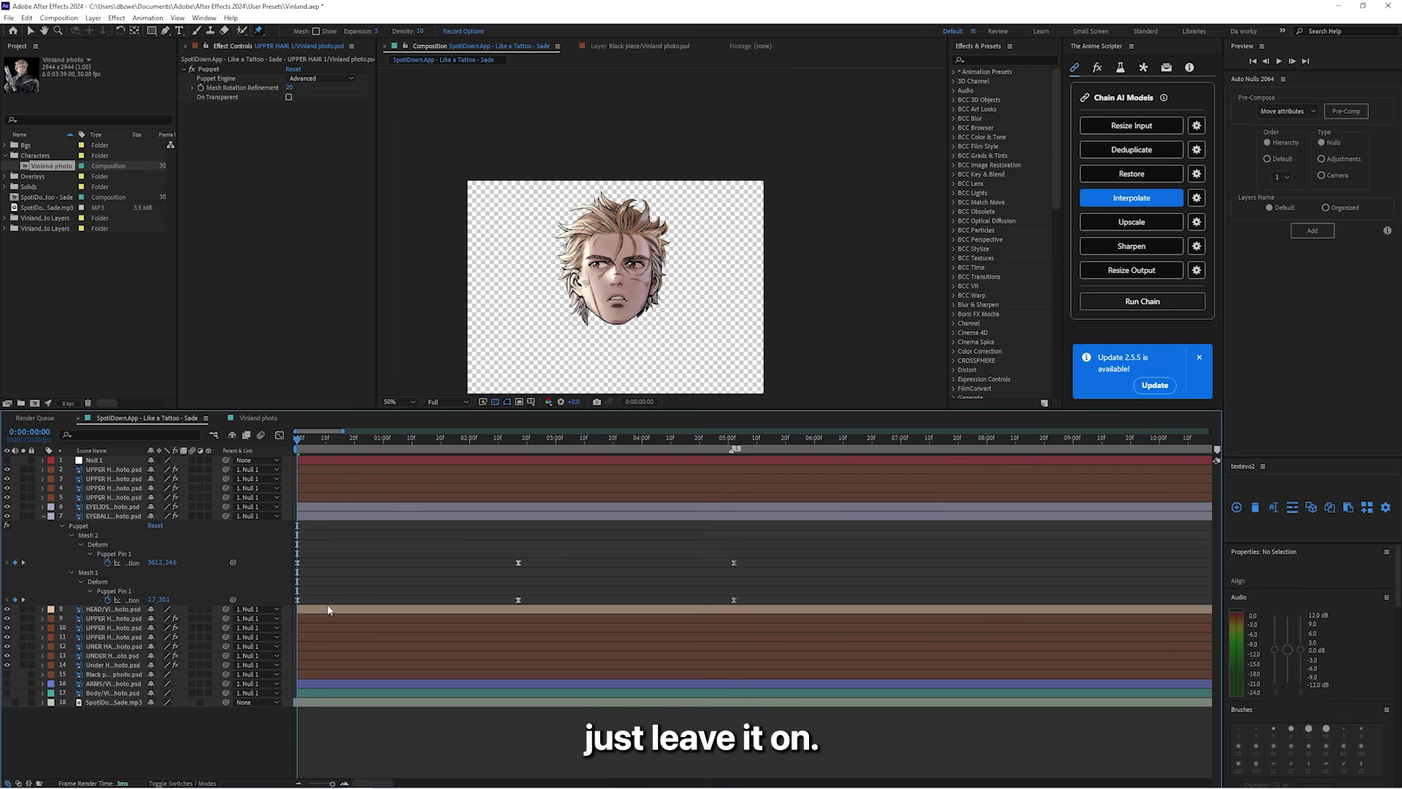
key("space")
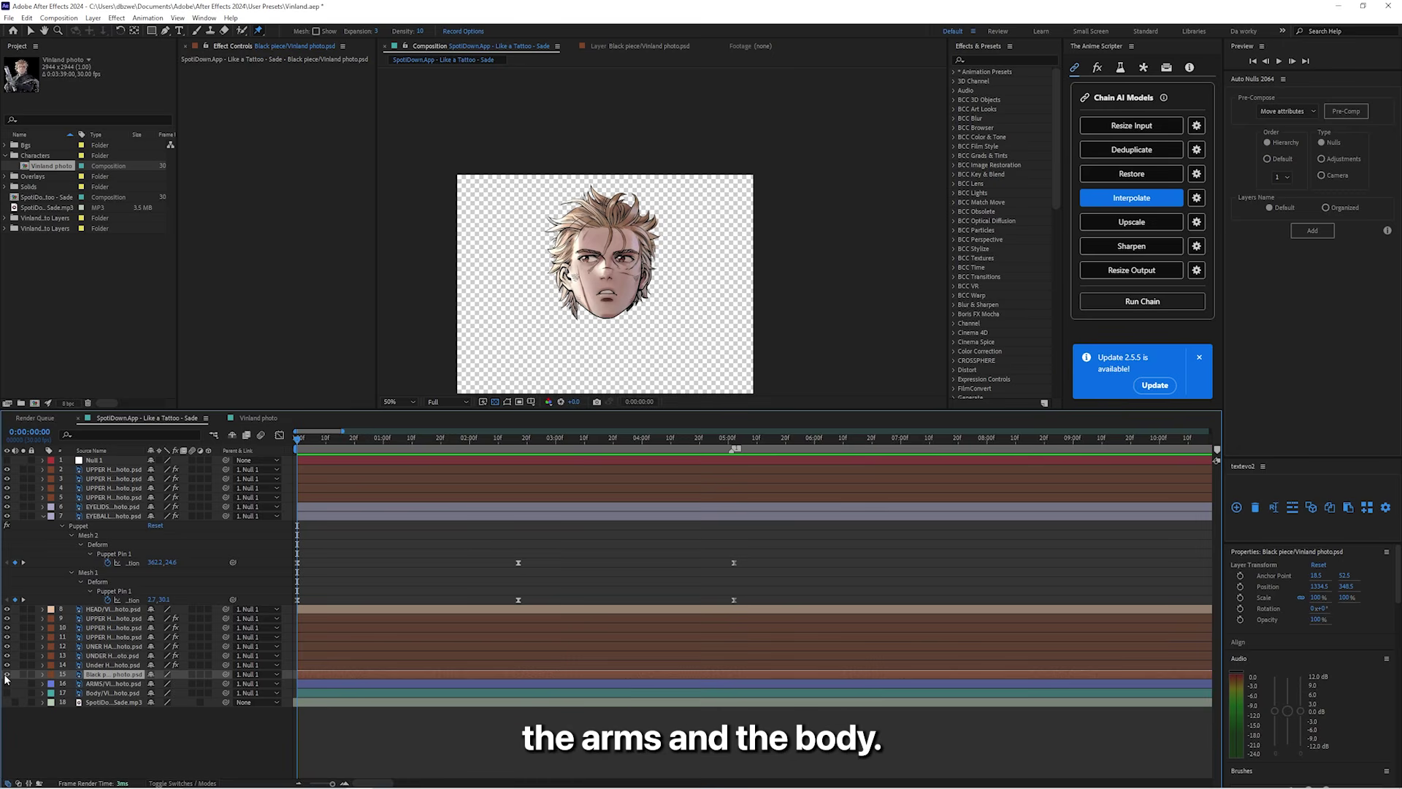
left_click_drag(7, 684, 7, 693)
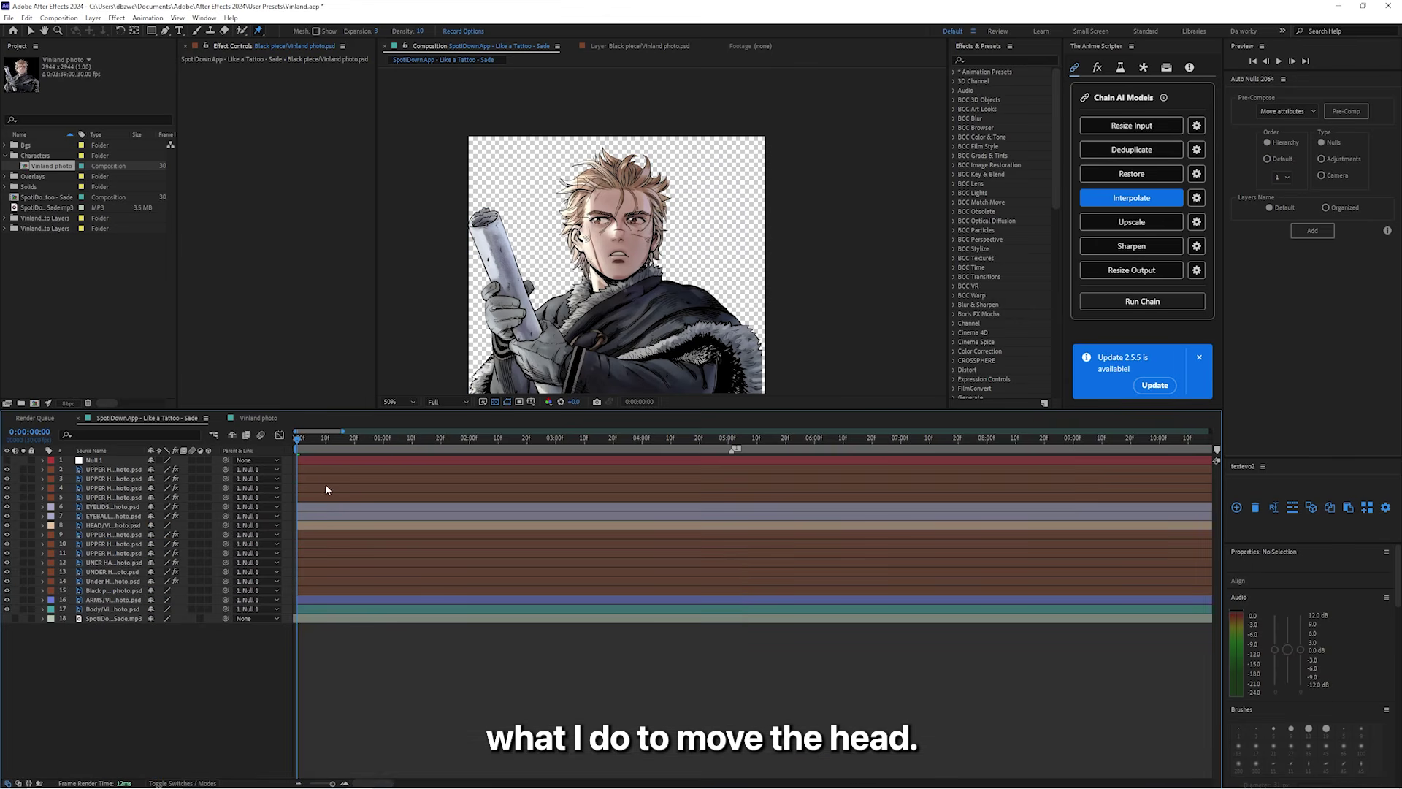
Step: Add a null above the upper hair layers and parent every hair, eye, head and Black piece layer to it
left_click(327, 467)
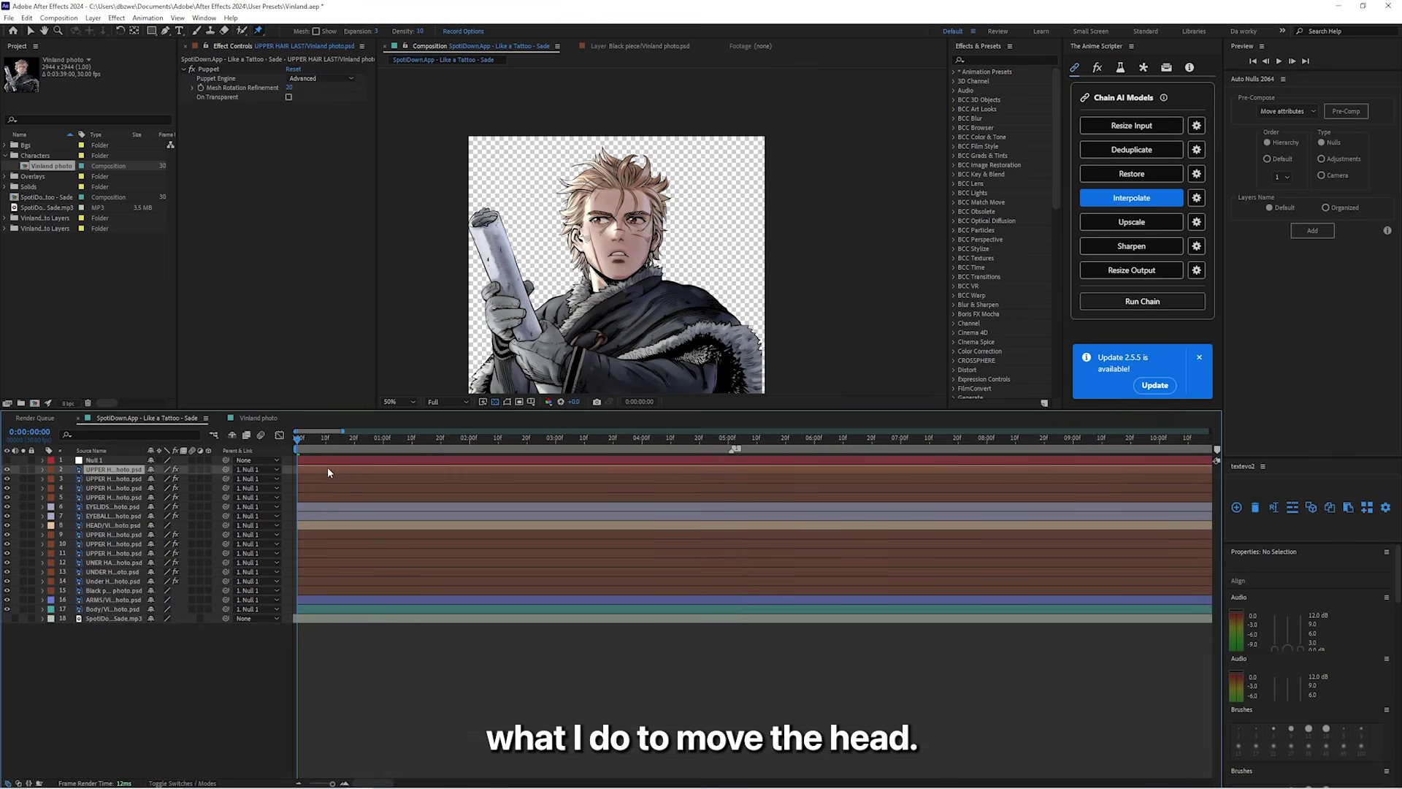
left_click(1290, 230)
left_click(332, 479)
left_click(328, 507, "shift")
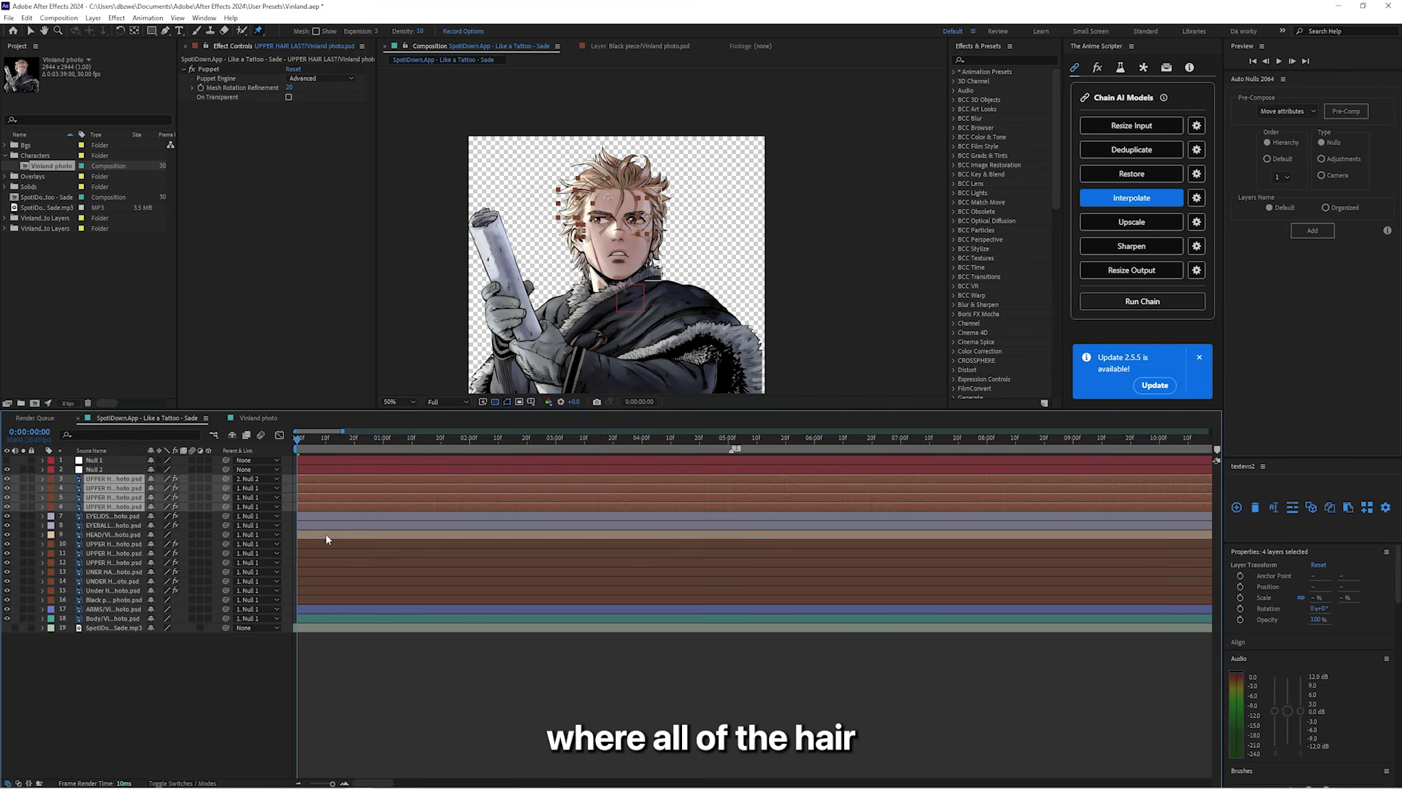
left_click(326, 535, "shift")
scroll(639, 209, "up", 2)
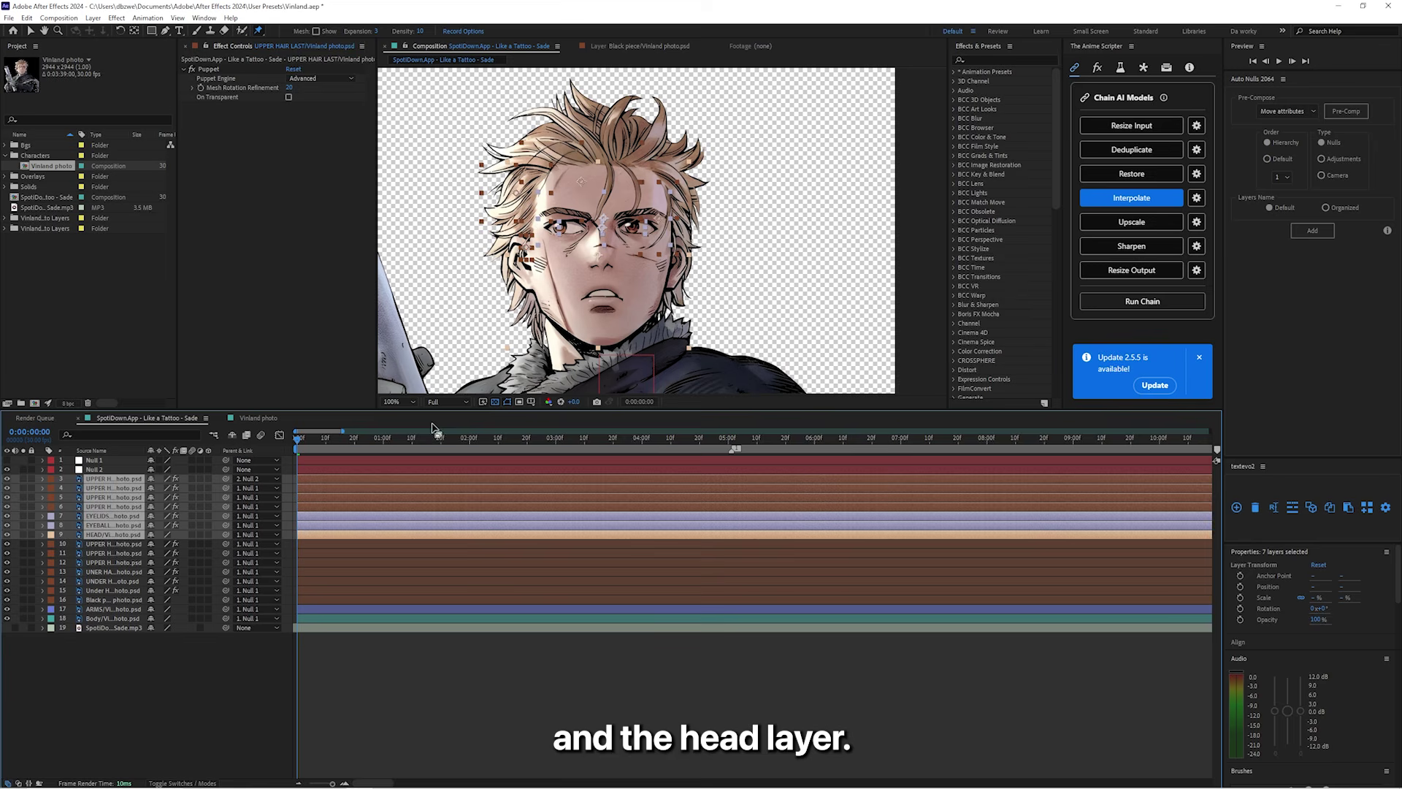
left_click(314, 600, "shift")
left_click_drag(226, 480, 105, 470)
Step: Move the new null's anchor point to the middle of the chin and keyframe its anchor point, position and rotation at about 5 seconds
left_click(370, 469)
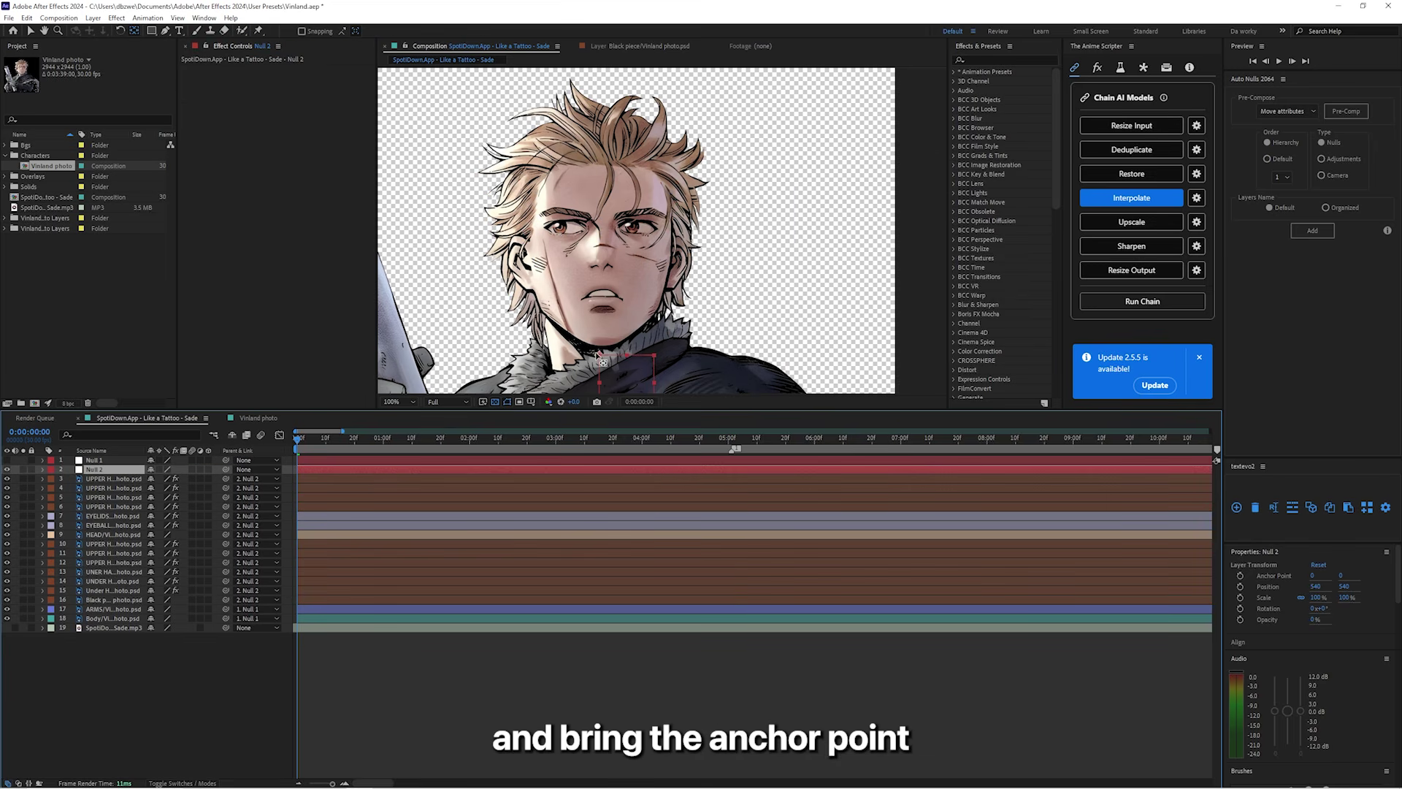
left_click_drag(597, 354, 599, 325)
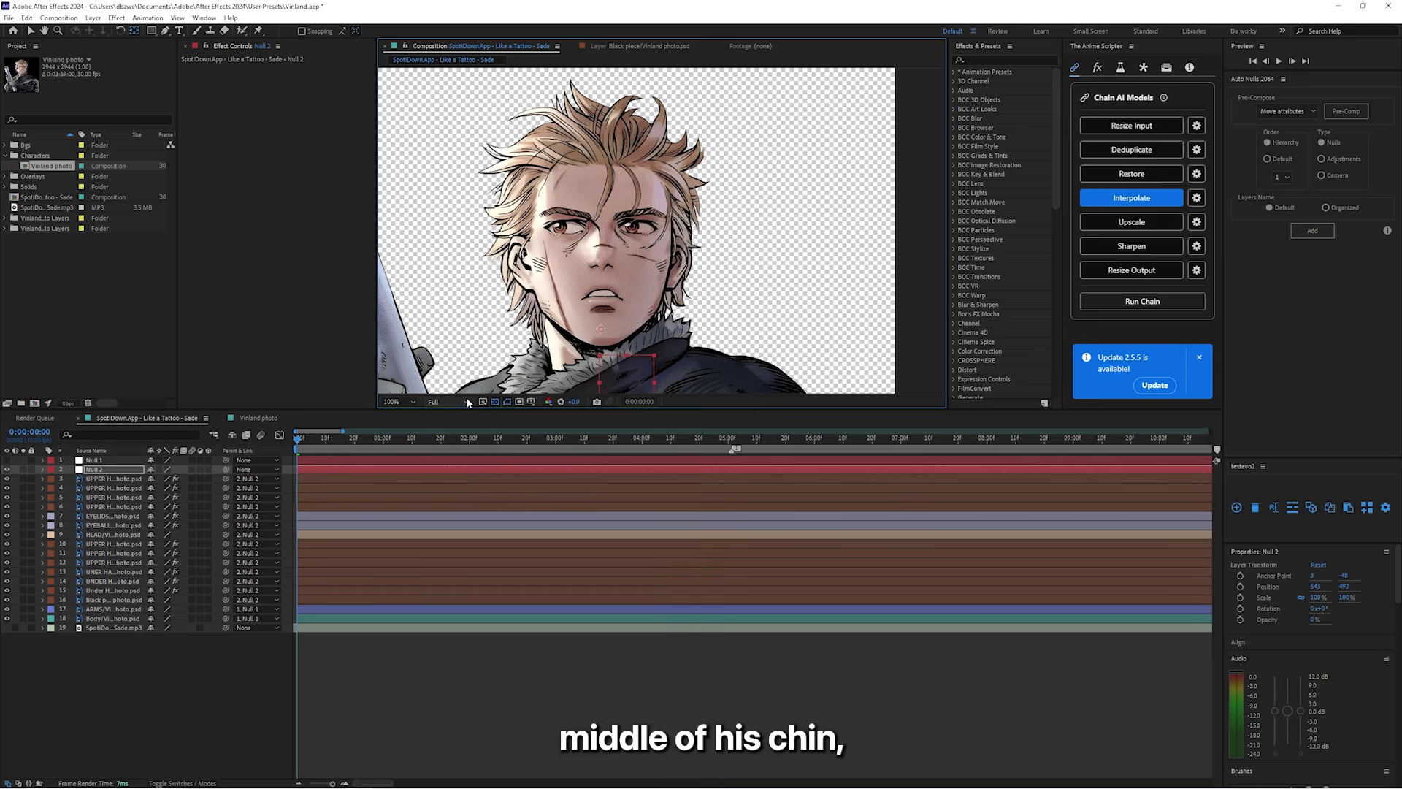
key("p")
left_click(70, 479)
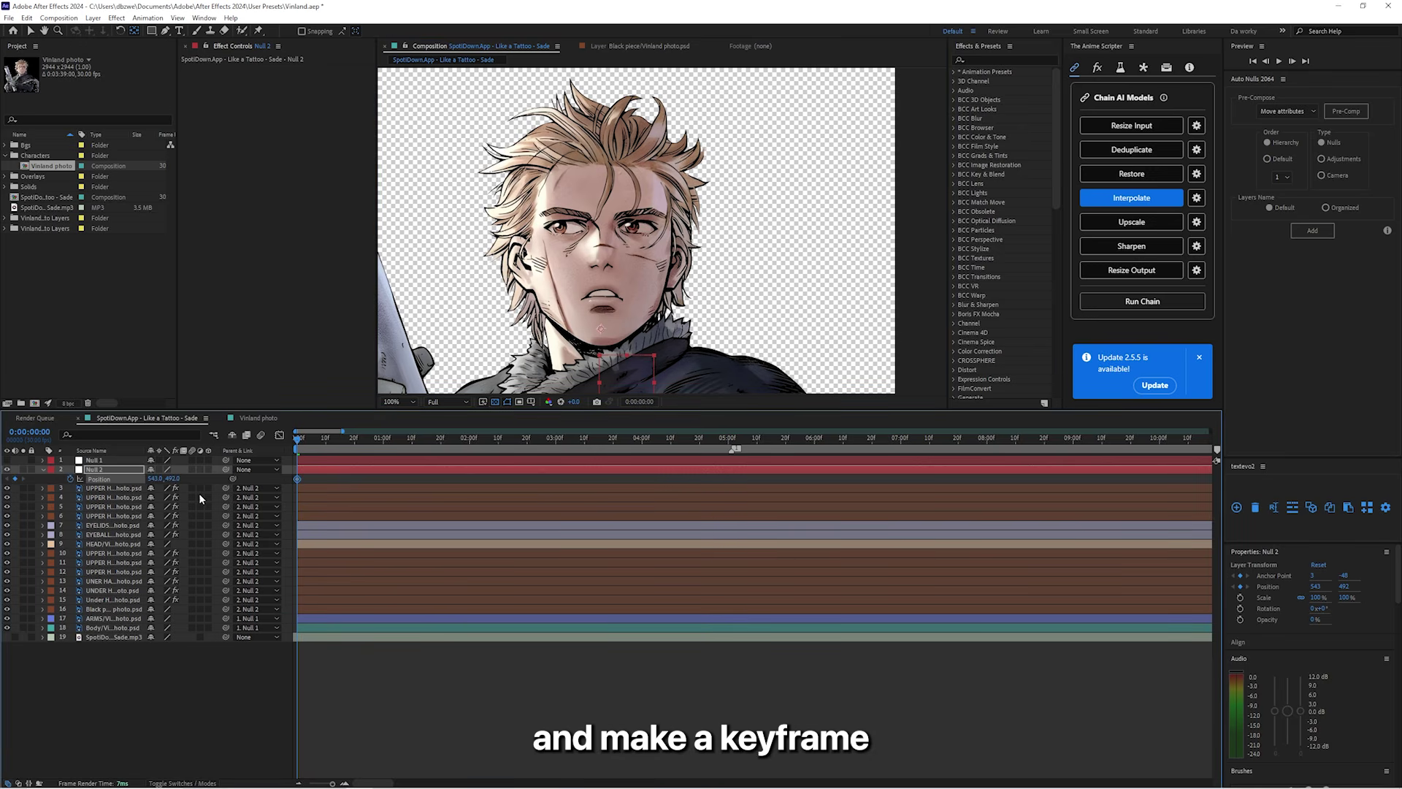
left_click(70, 479)
key("u")
left_click_drag(320, 479, 692, 499)
left_click(516, 504)
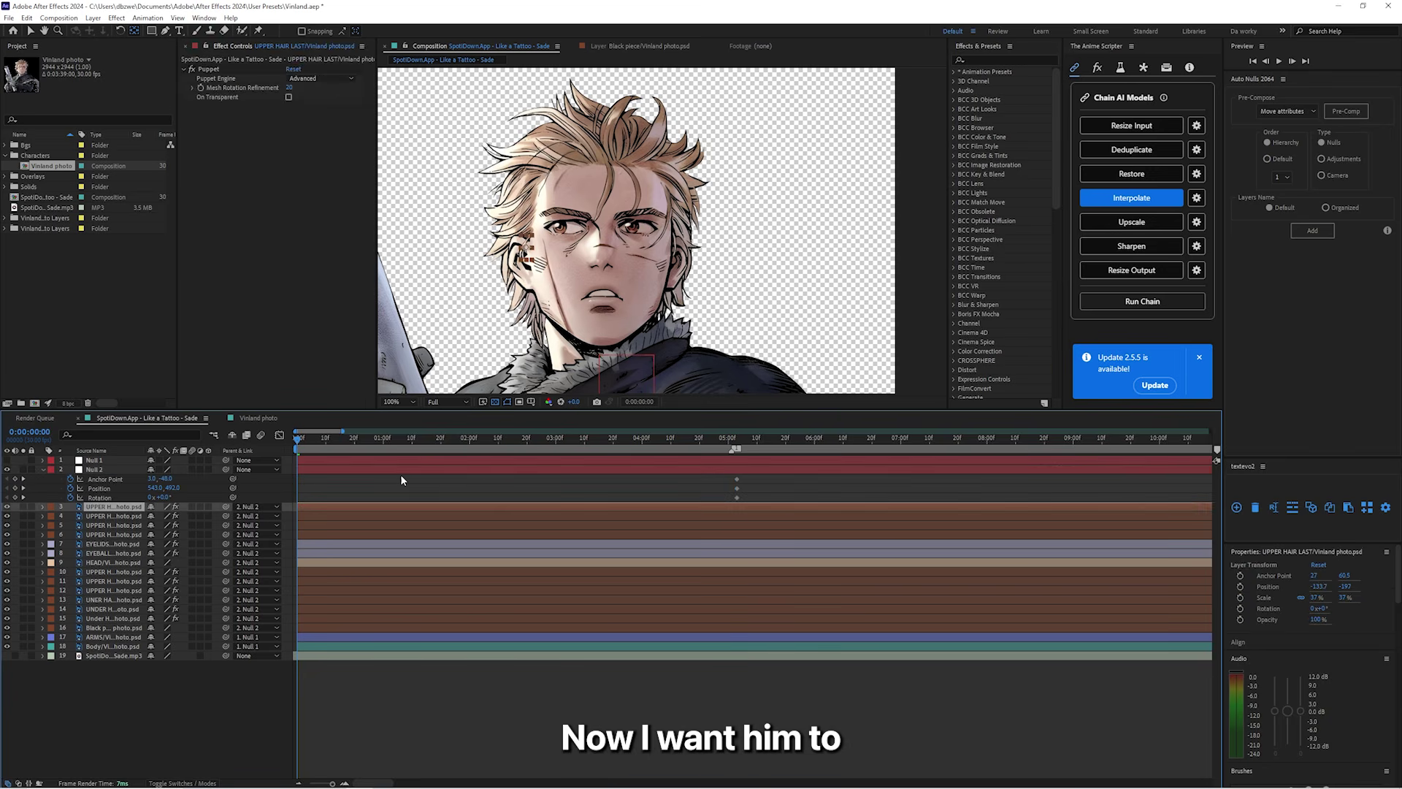
Step: At frame 0 set the head null's position to 553, 502 and rotation to -11°, ease its keyframes and preview the head tilt
left_click(401, 480)
left_click_drag(167, 498, 163, 500)
left_click_drag(162, 499, 161, 498)
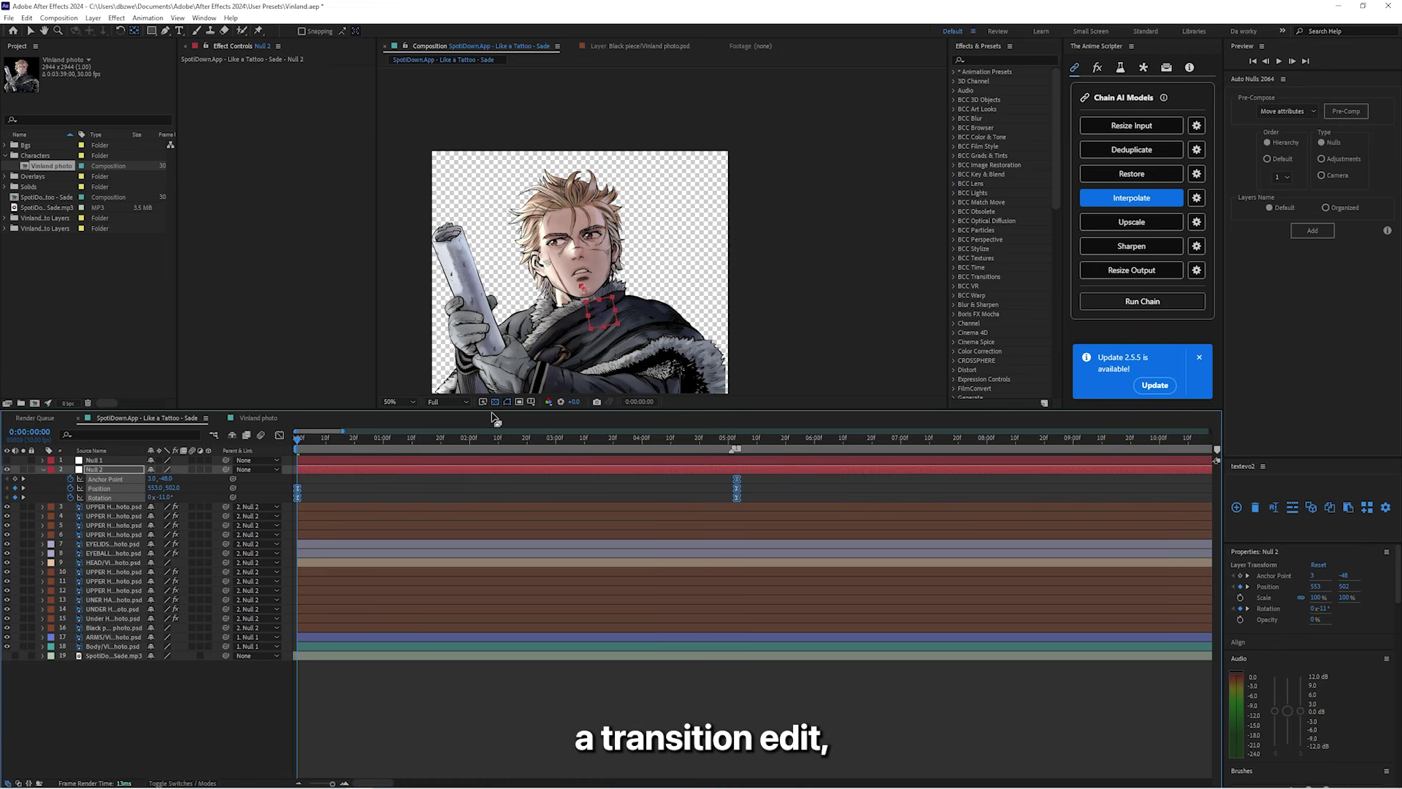
key("space")
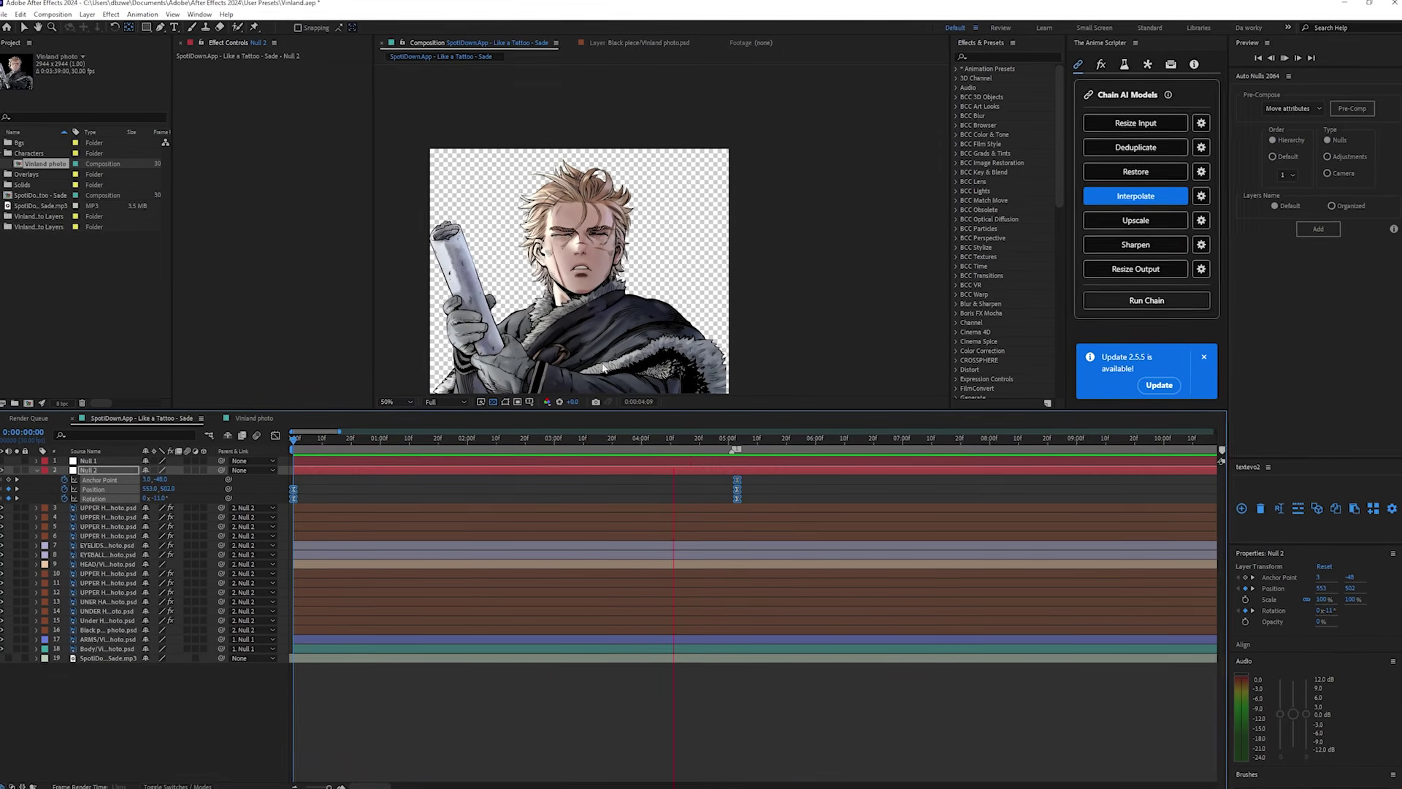
Step: Hide the Body layer and place puppet pins along the lower edge of the left sleeve on the ARMS layer
left_click(1, 649)
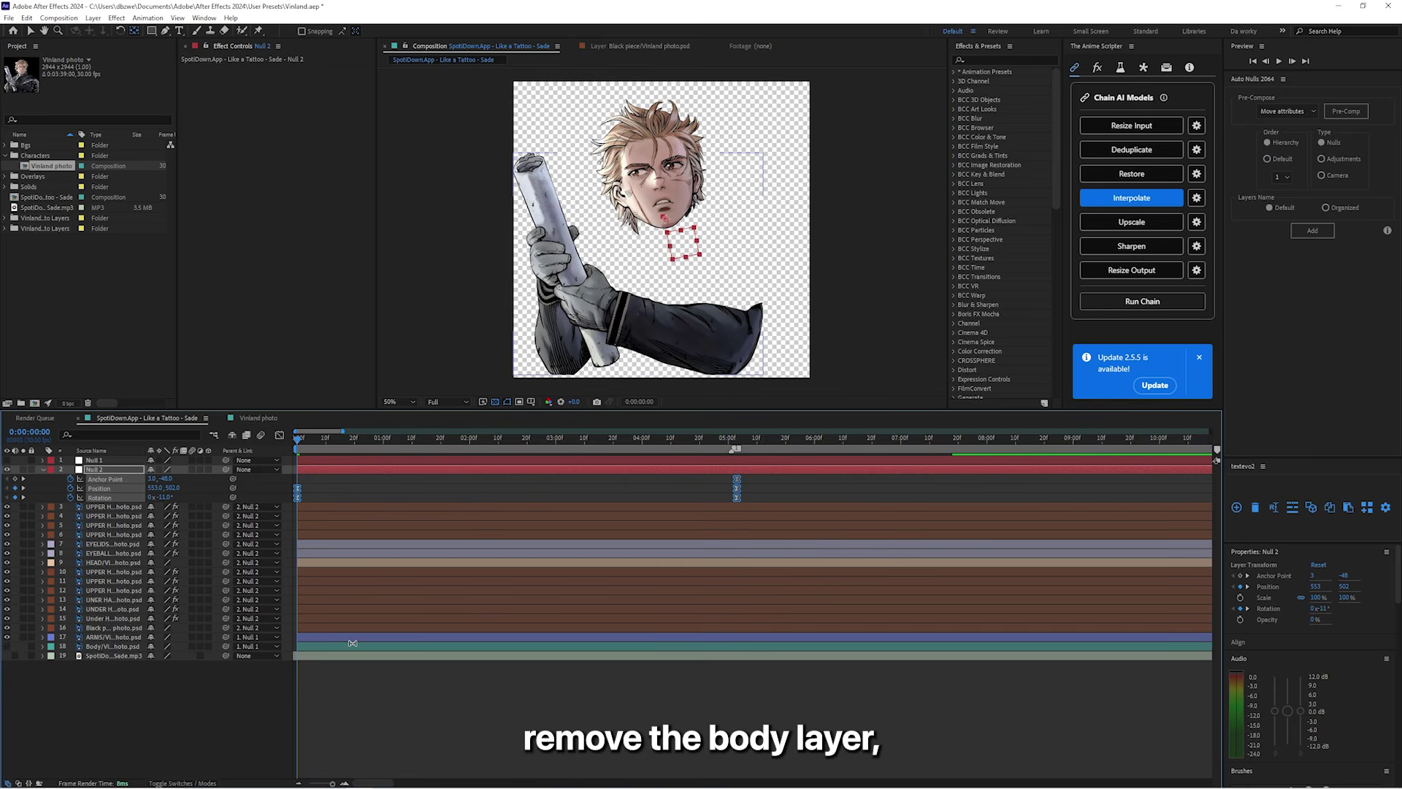
left_click(352, 642)
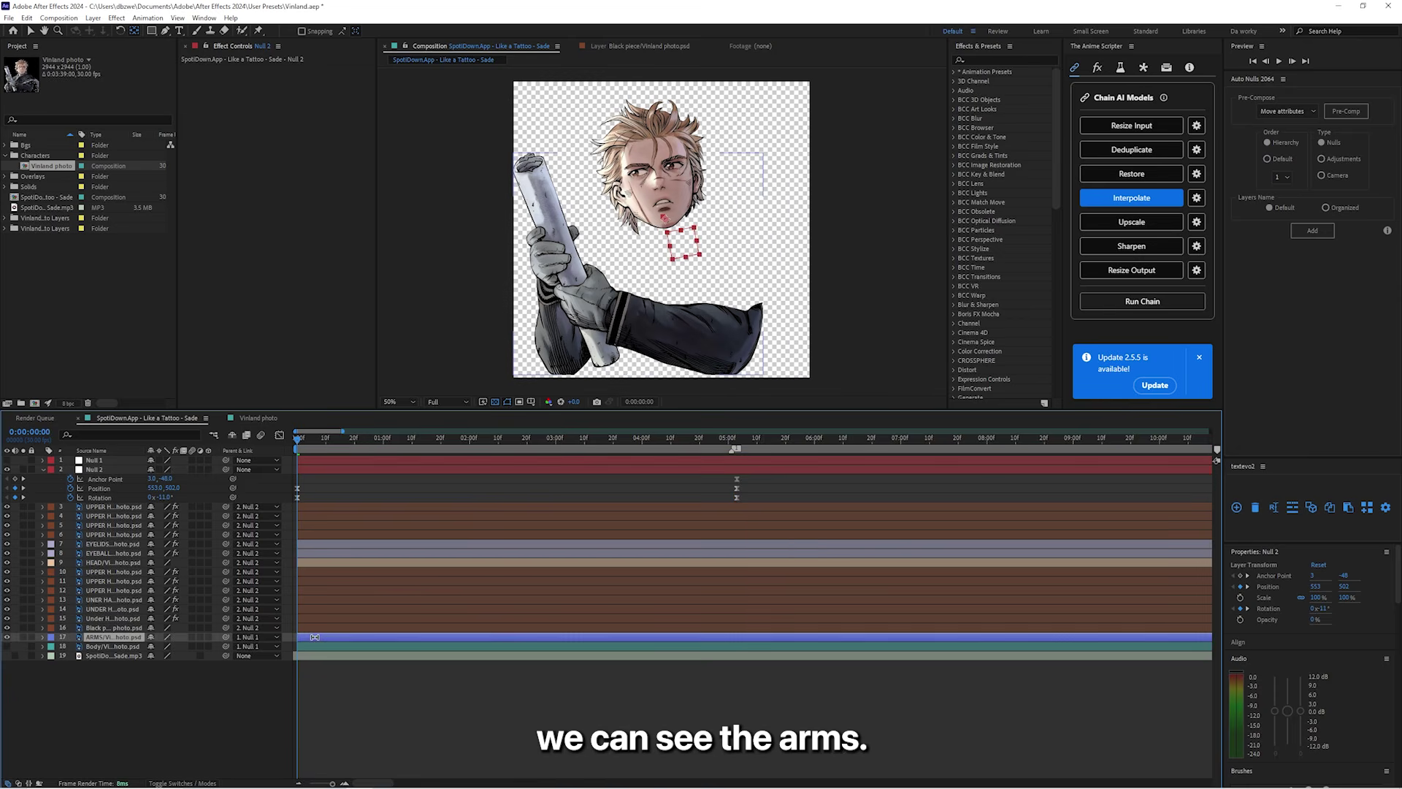
scroll(591, 365, "up", 2)
key("ctrl+p")
left_click(588, 350)
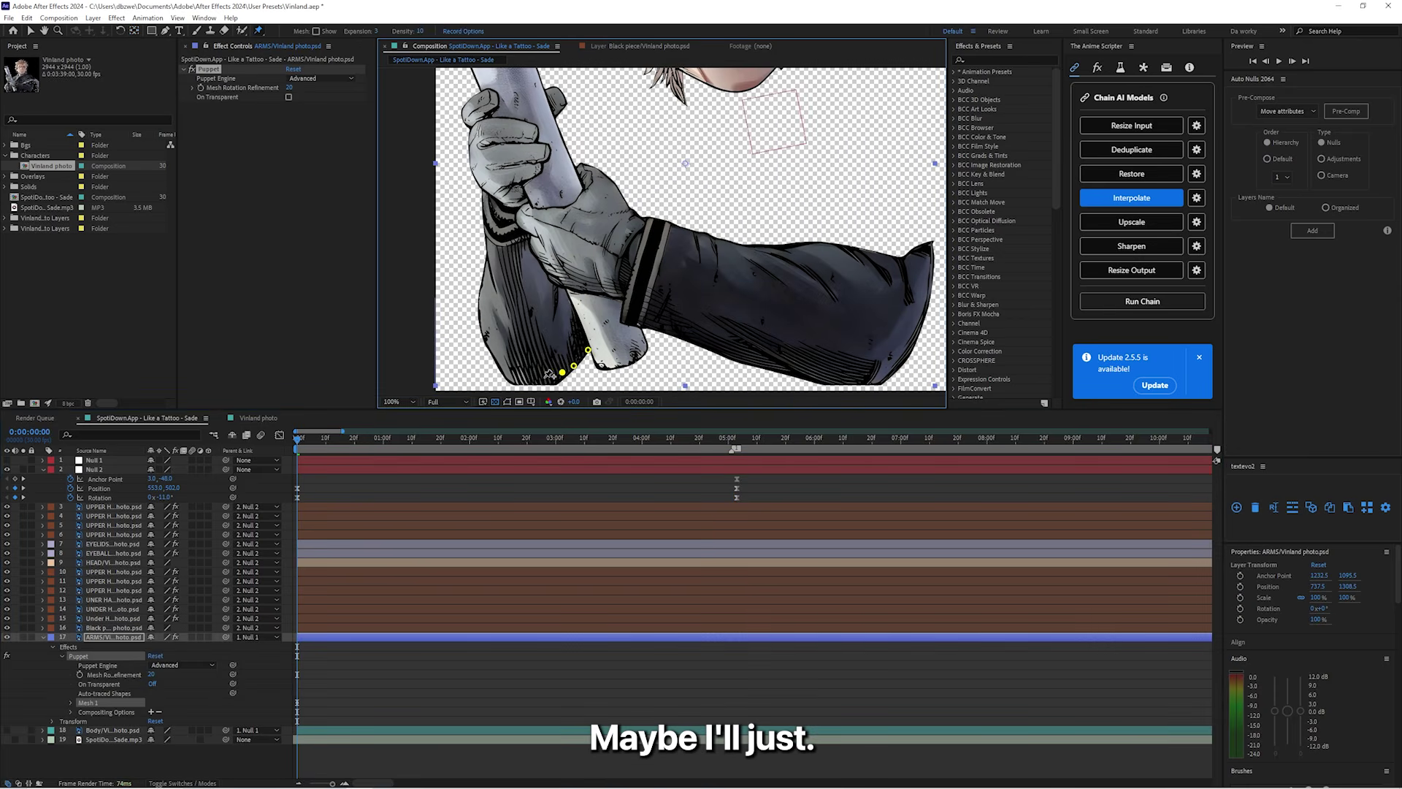
scroll(555, 365, "down", 3)
scroll(707, 274, "up", 3)
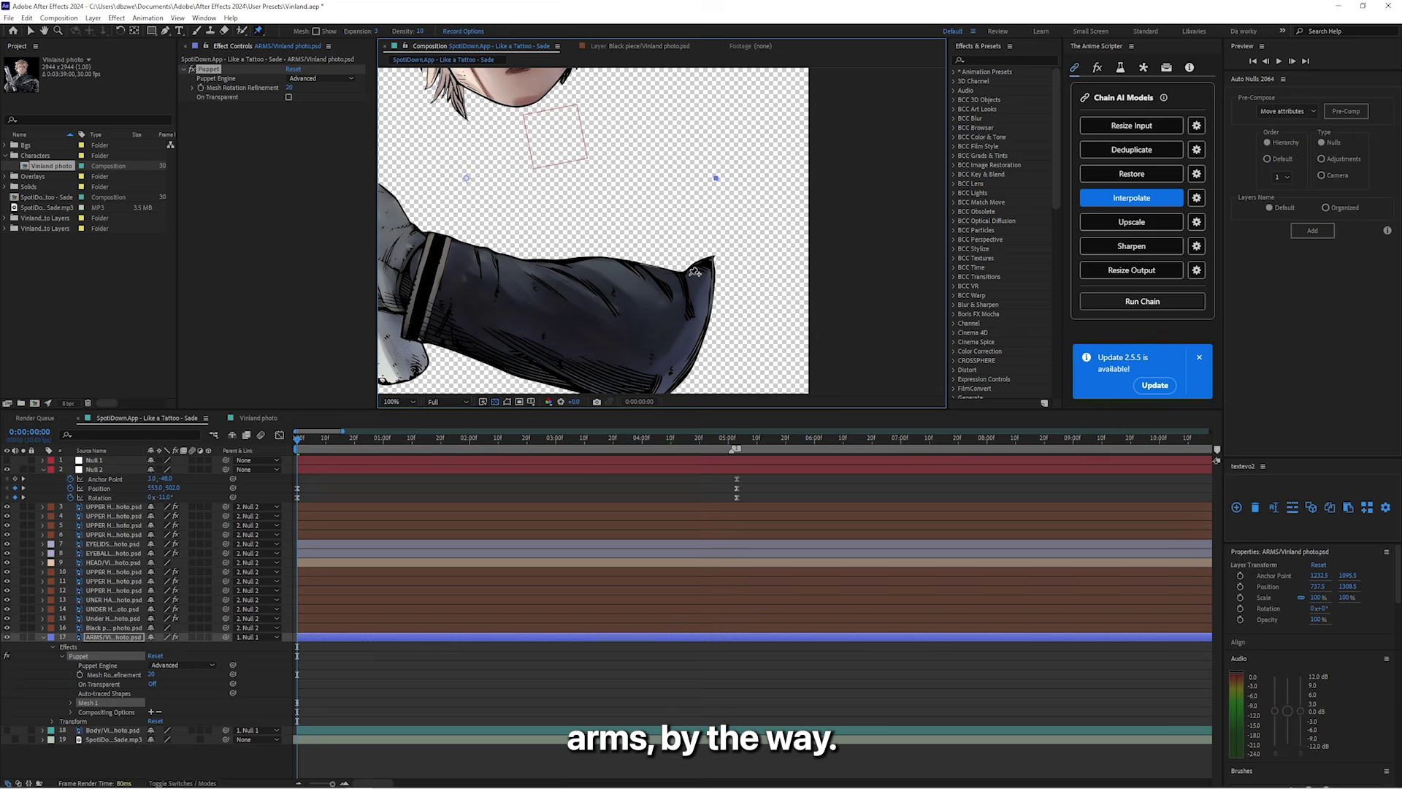
Step: Place puppet pins along the cut shoulder edge of the right sleeve on the ARMS layer
left_click(712, 258)
left_click(701, 265)
left_click(707, 286)
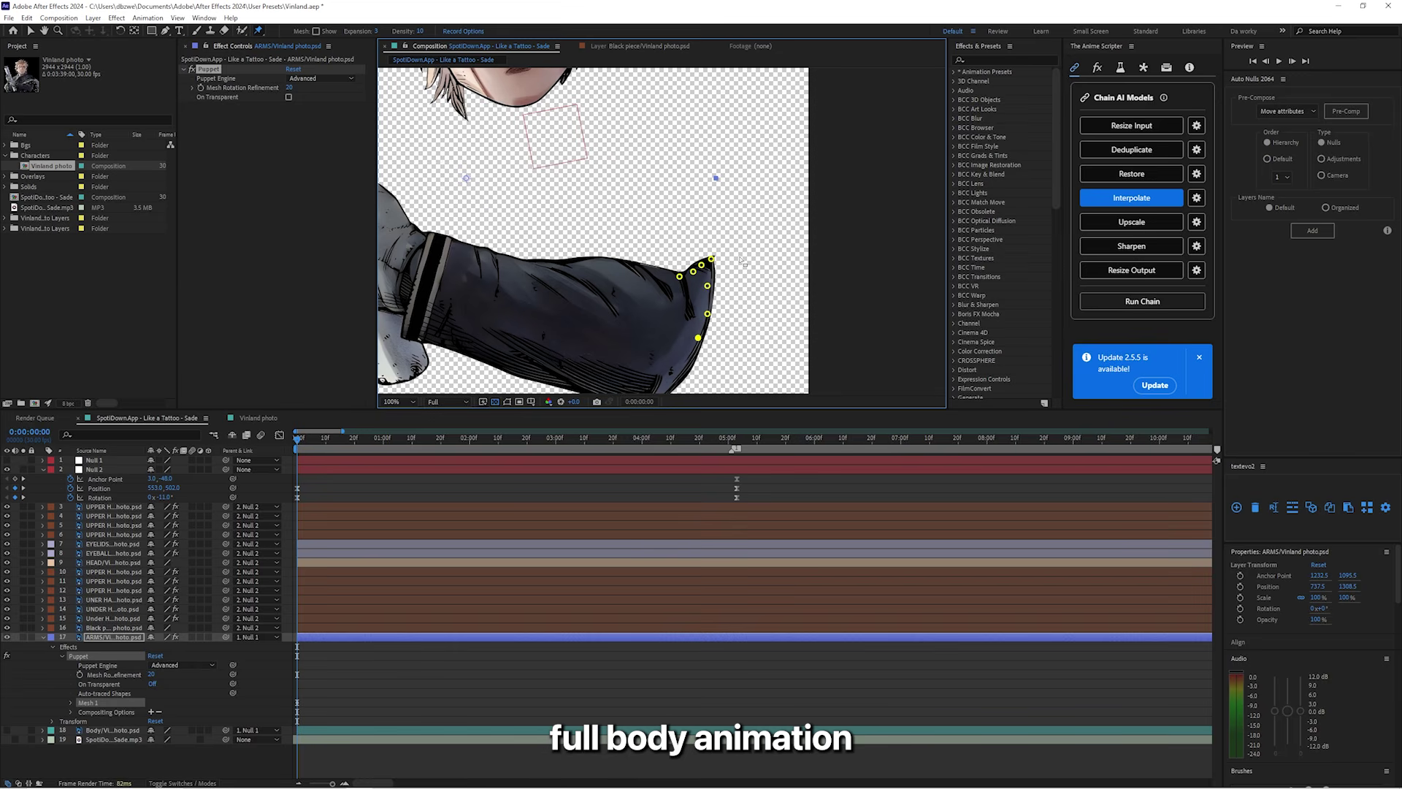
scroll(742, 261, "down", 2)
scroll(691, 324, "down", 2)
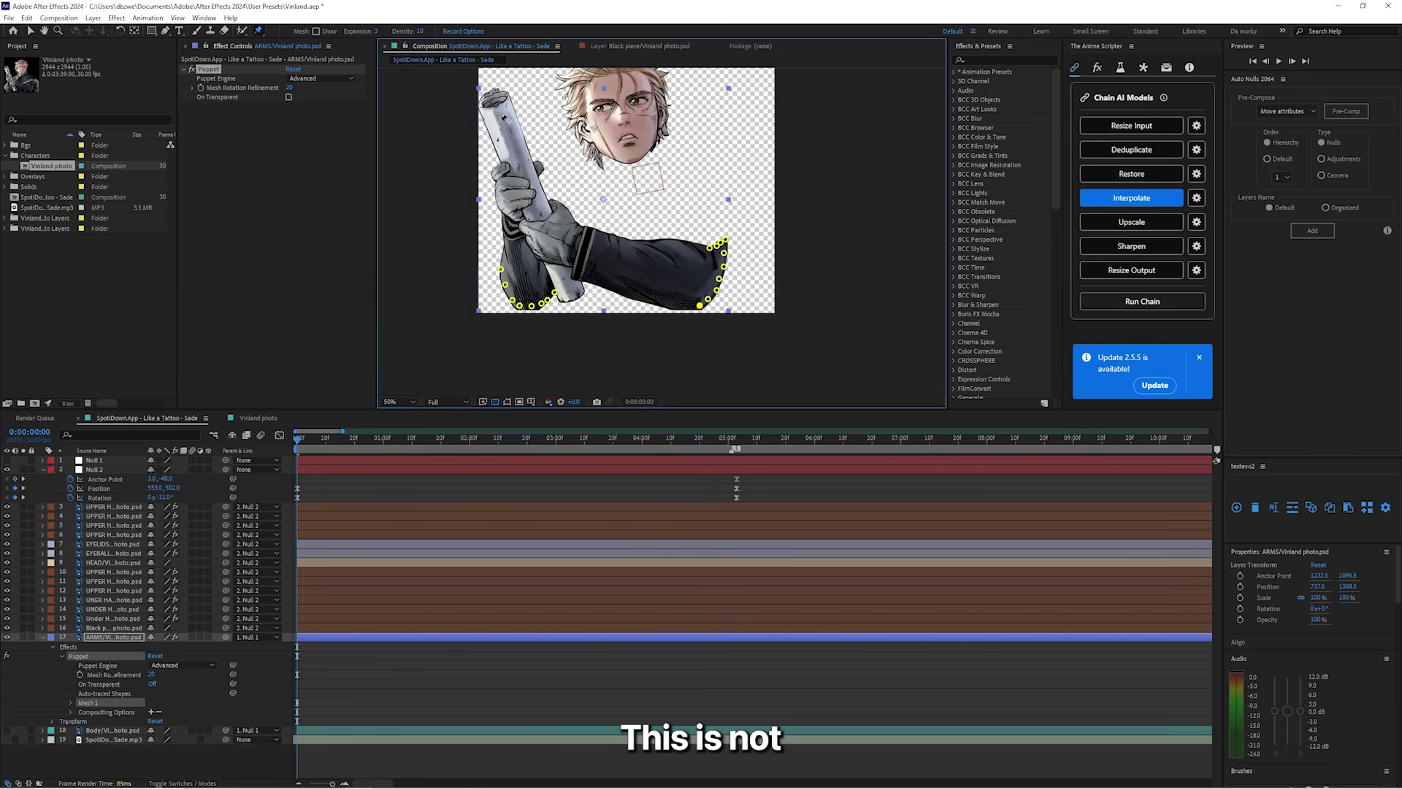
Step: Move the arm pin keyframes to about 5 seconds and pull the pin near the weapon's top down and left at frame 0
key("u")
left_click_drag(333, 652, 280, 768)
scroll(741, 691, "up", 6)
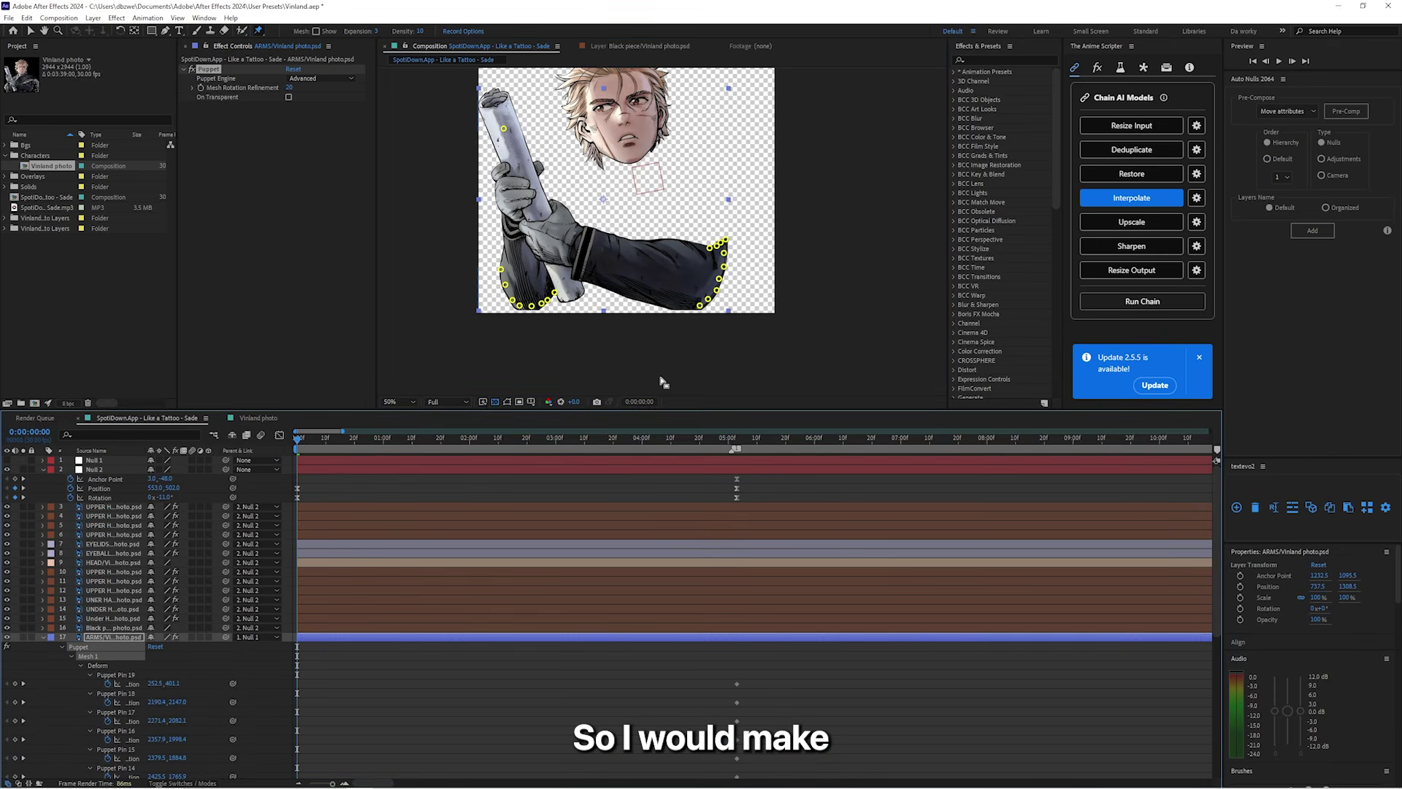
left_click_drag(505, 133, 488, 158)
left_click_drag(488, 159, 488, 159)
left_click_drag(297, 440, 738, 499)
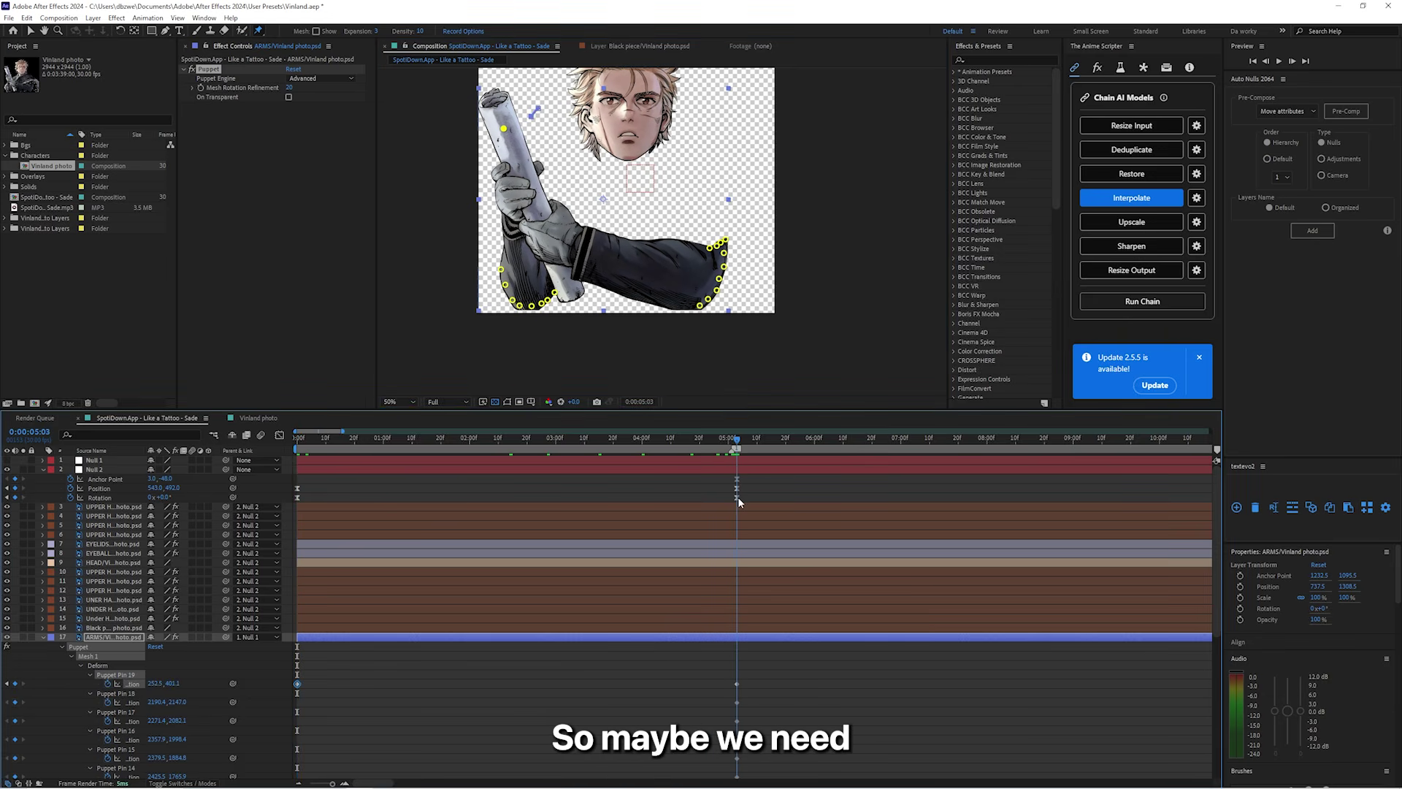
Step: Add a puppet pin on the gripping hands at 0:00:05:03 and shift it slightly up and left at frame 0
left_click(546, 222)
key("Home")
left_click_drag(535, 235, 526, 228)
left_click(394, 638)
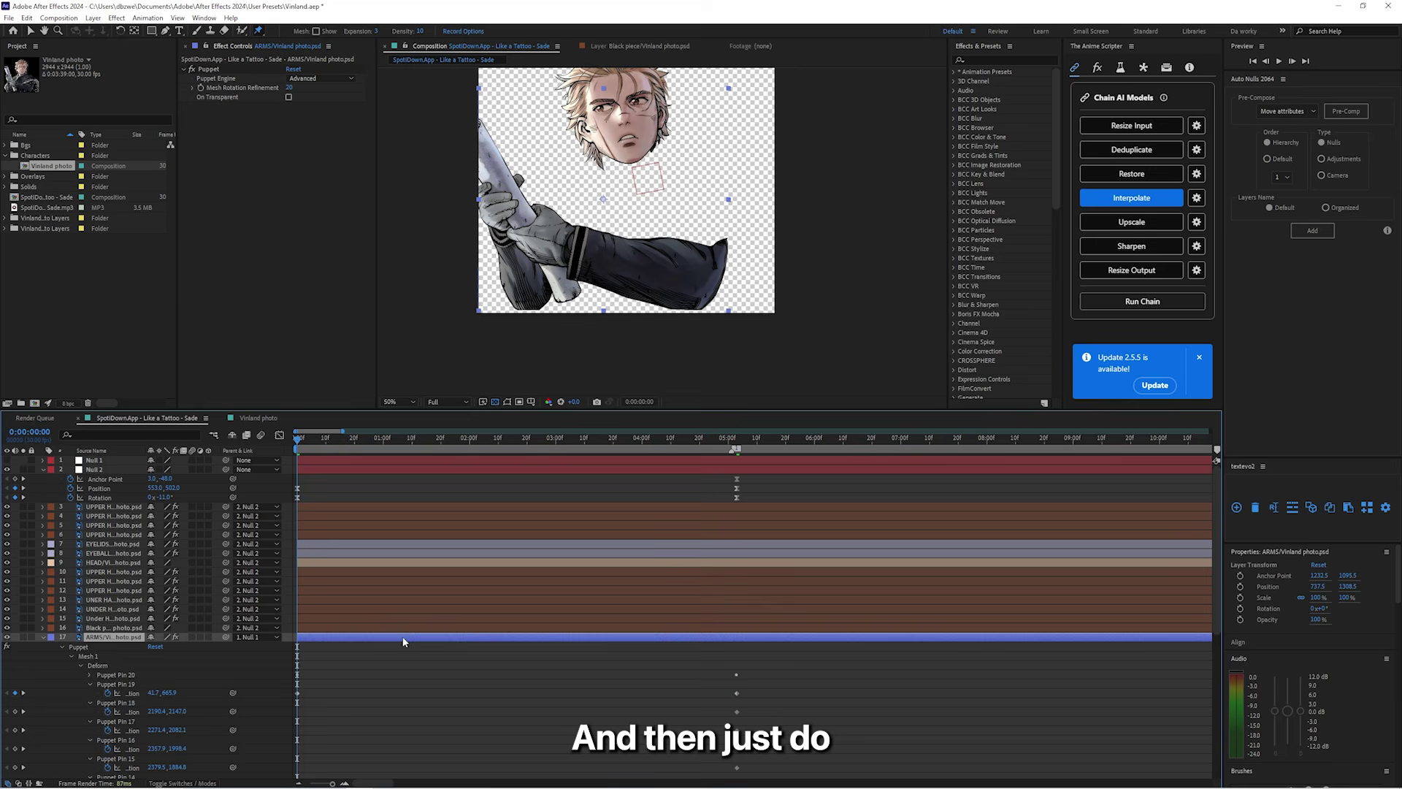
Step: Apply Easy Ease to all the arm pin keyframes and preview the arm movement from the start
left_click_drag(814, 690, 297, 778)
key("F9")
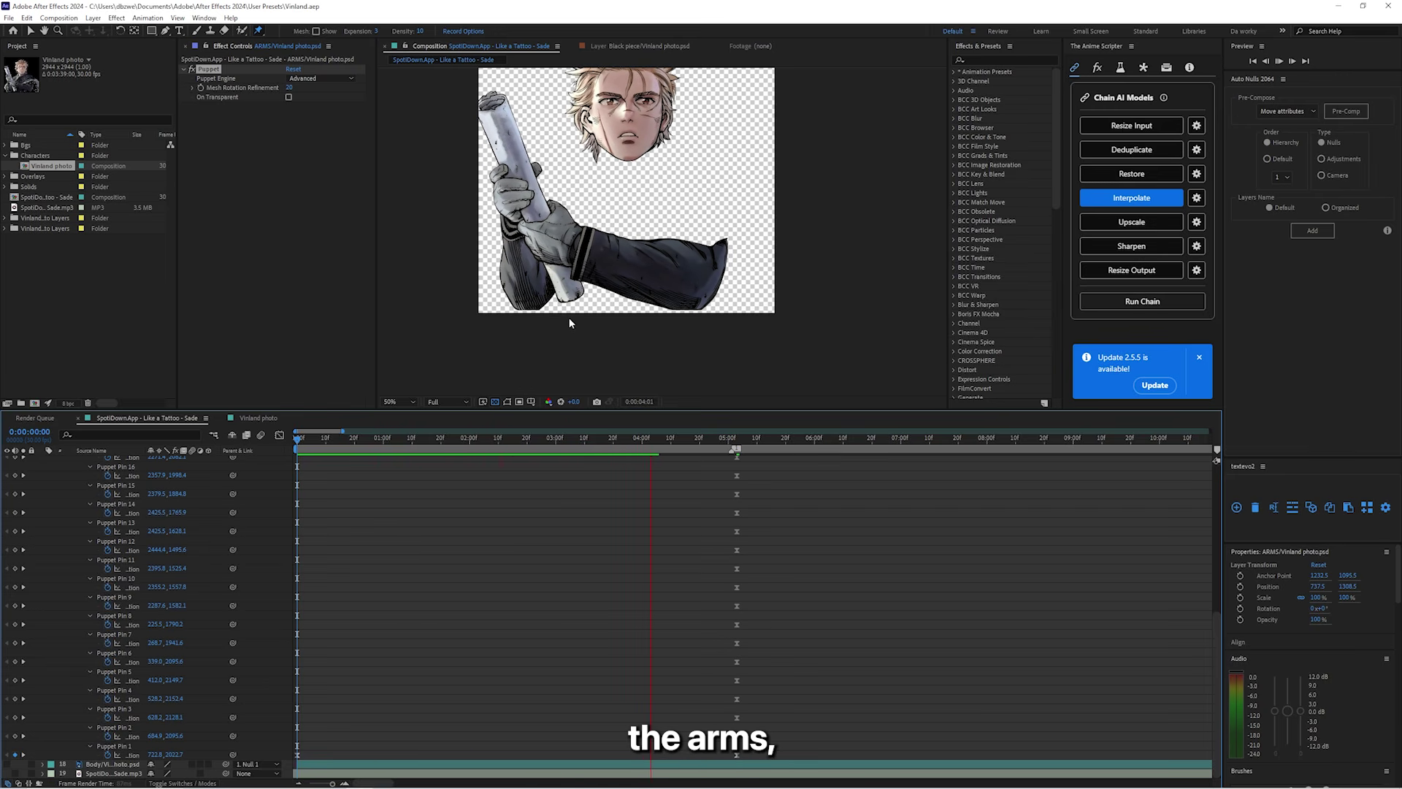
key("space")
left_click_drag(395, 439, 280, 467)
key("space")
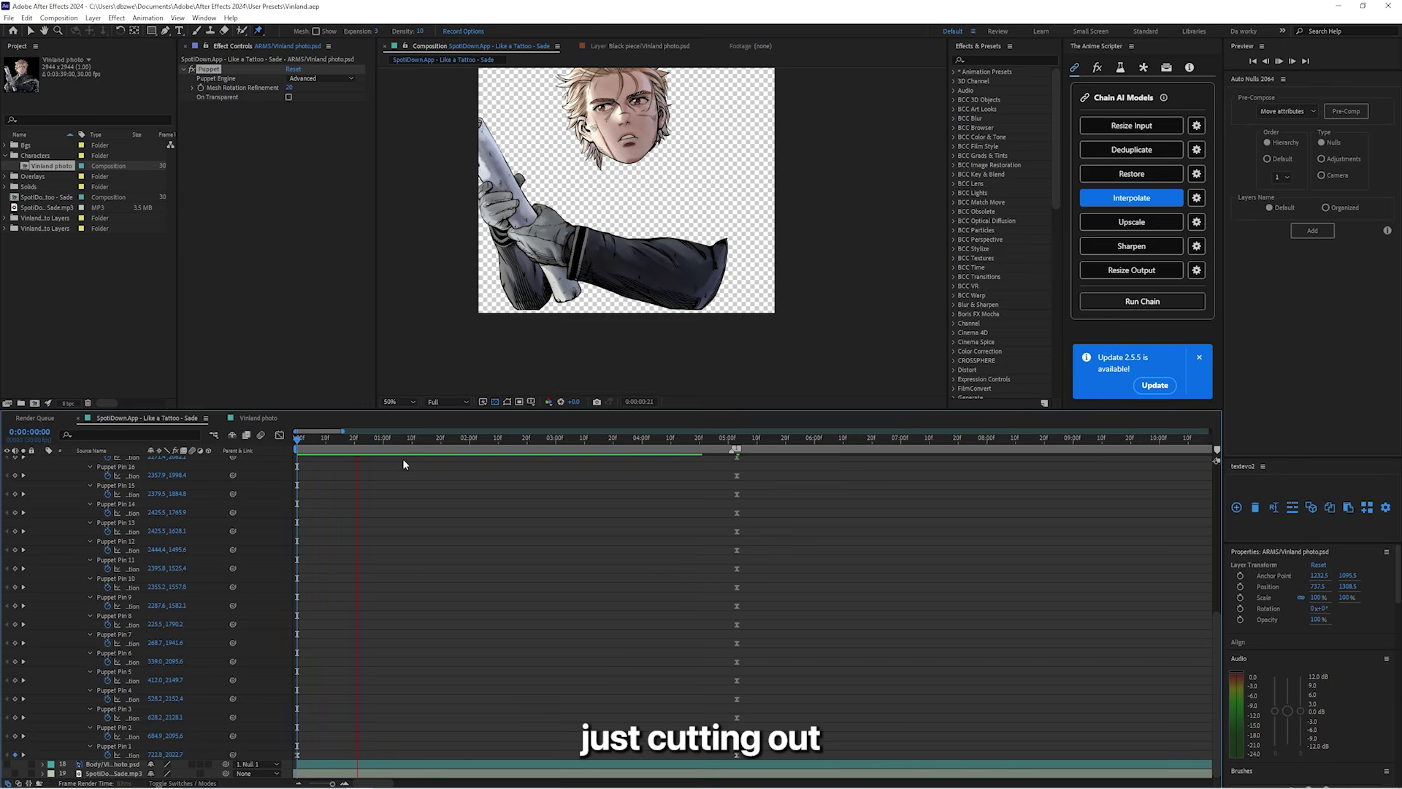
Step: Show the Body layer again and preview the full character animation
key("space")
left_click(7, 764)
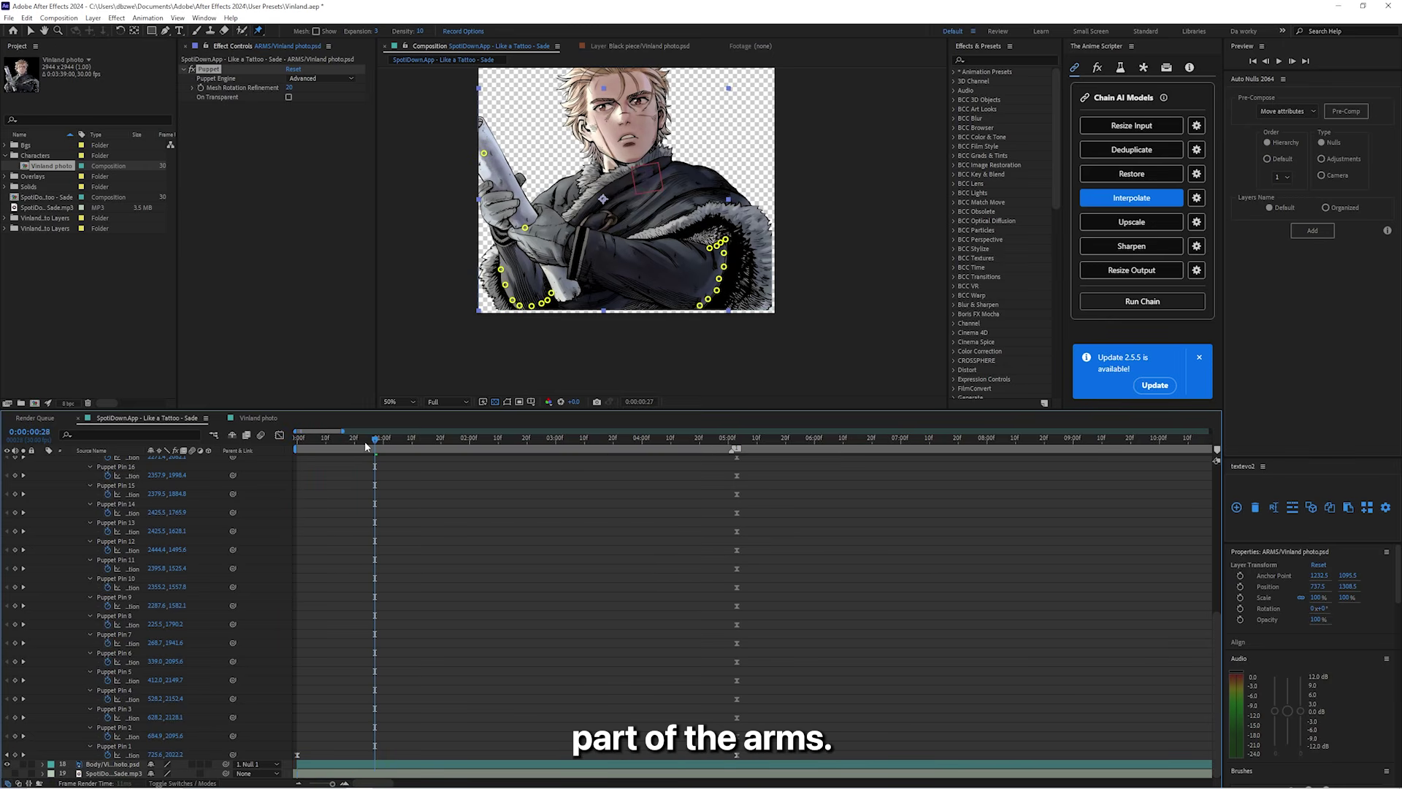
key("space")
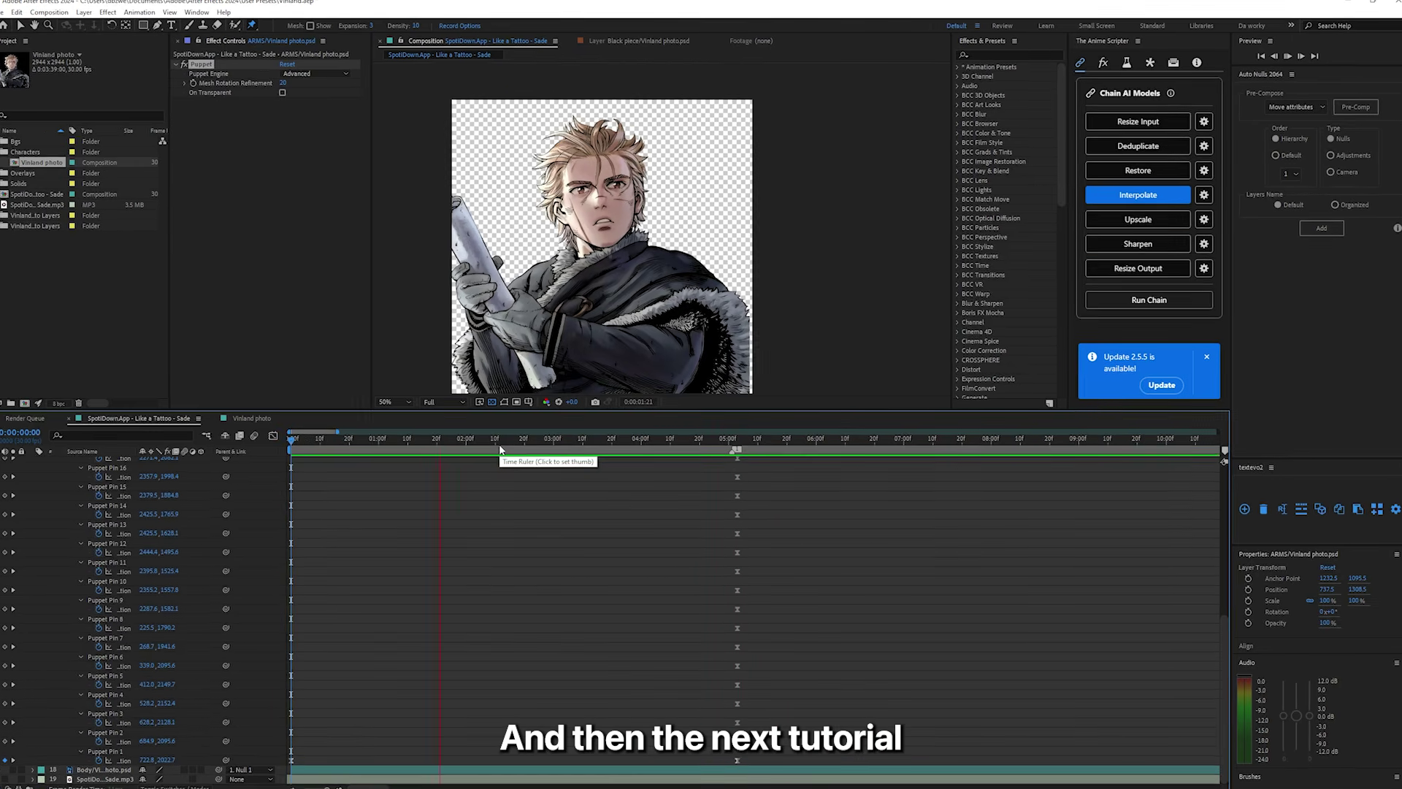